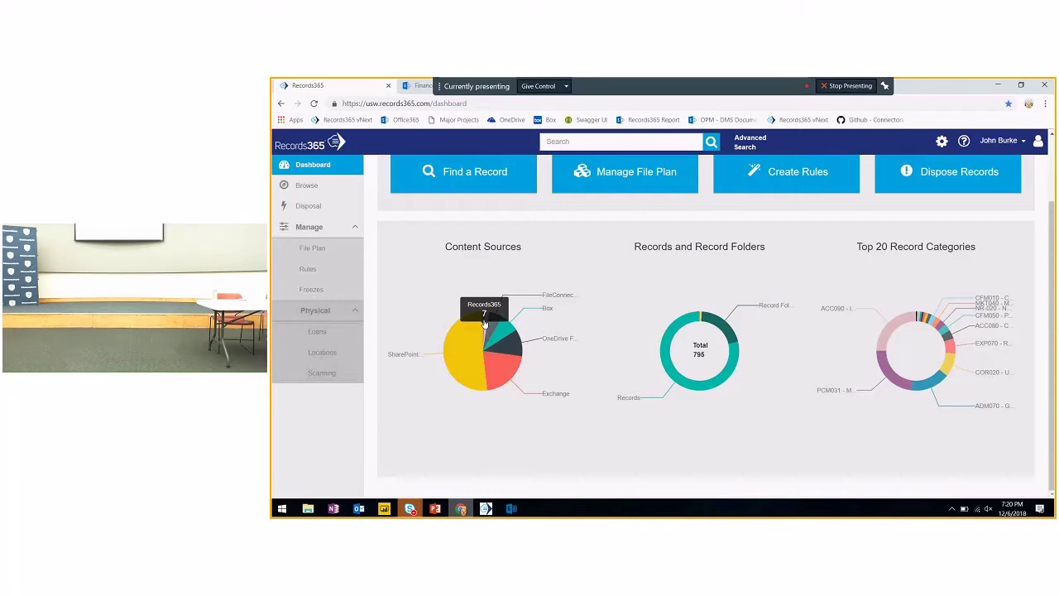
Step: Open the connector administration page and review the SharePoint Online connector's link, site collection, versioning and aggregation settings
mouse_move(666, 346)
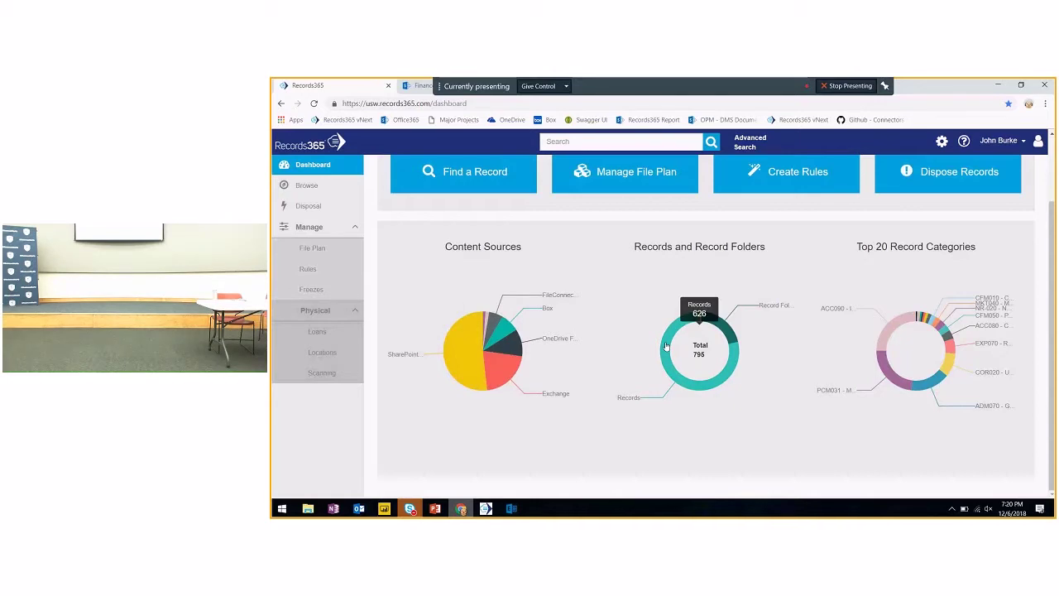
mouse_move(724, 329)
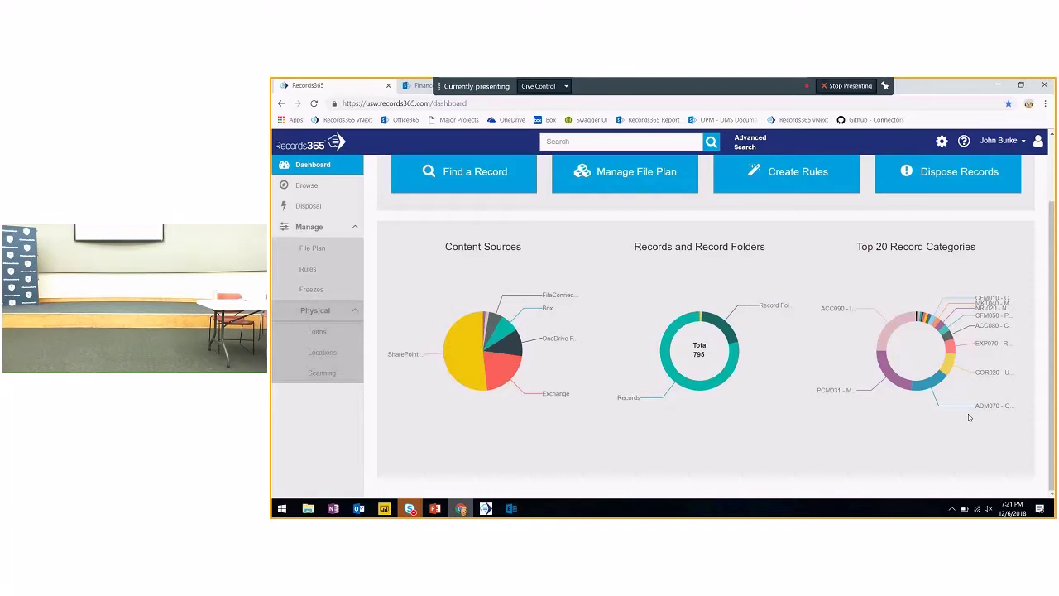
click(941, 144)
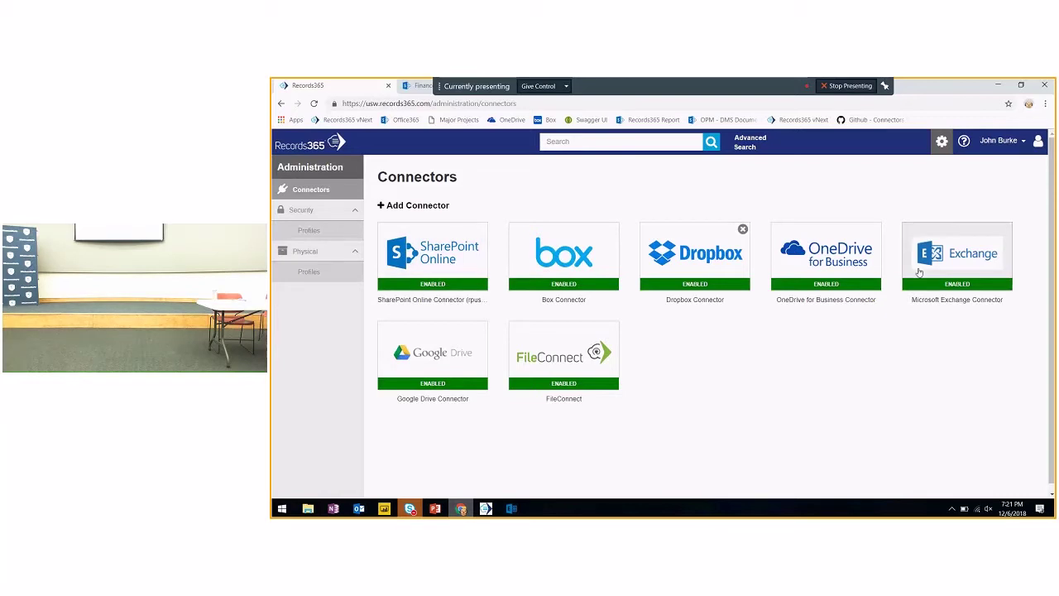
click(462, 273)
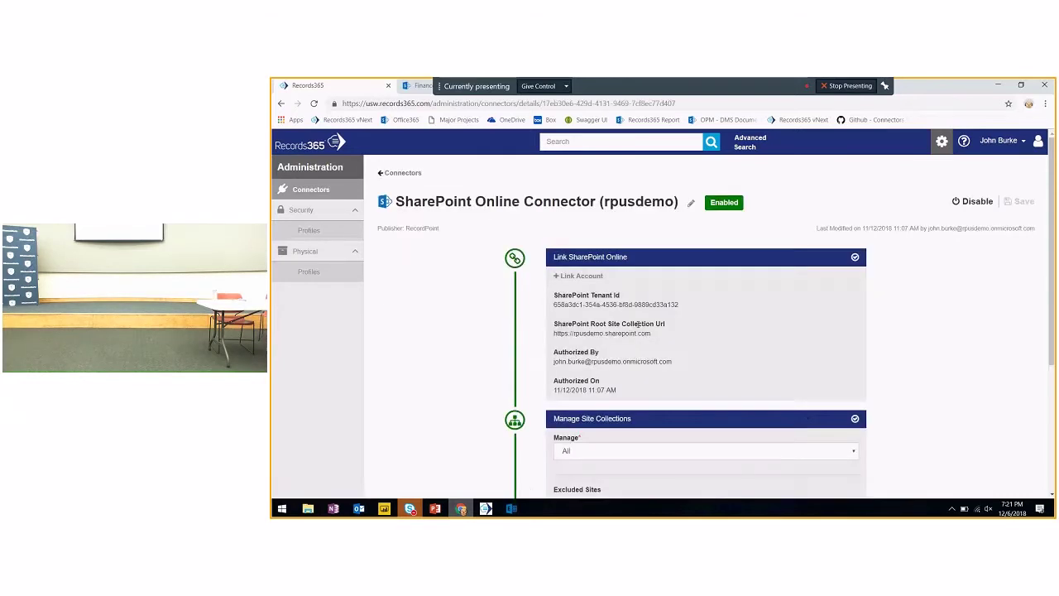
scroll(425, 369, down, 3)
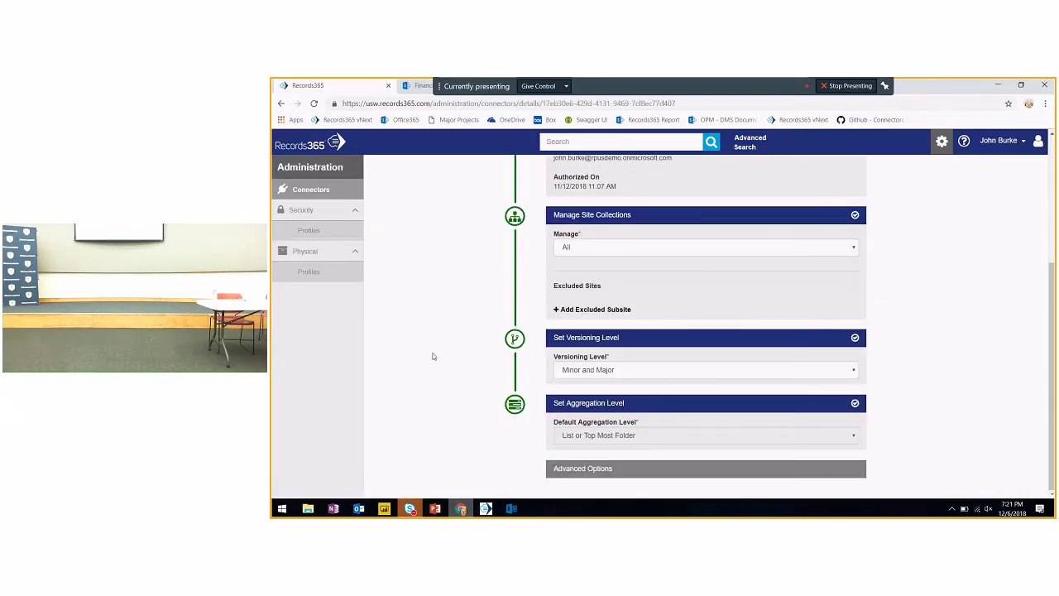
scroll(426, 356, up, 3)
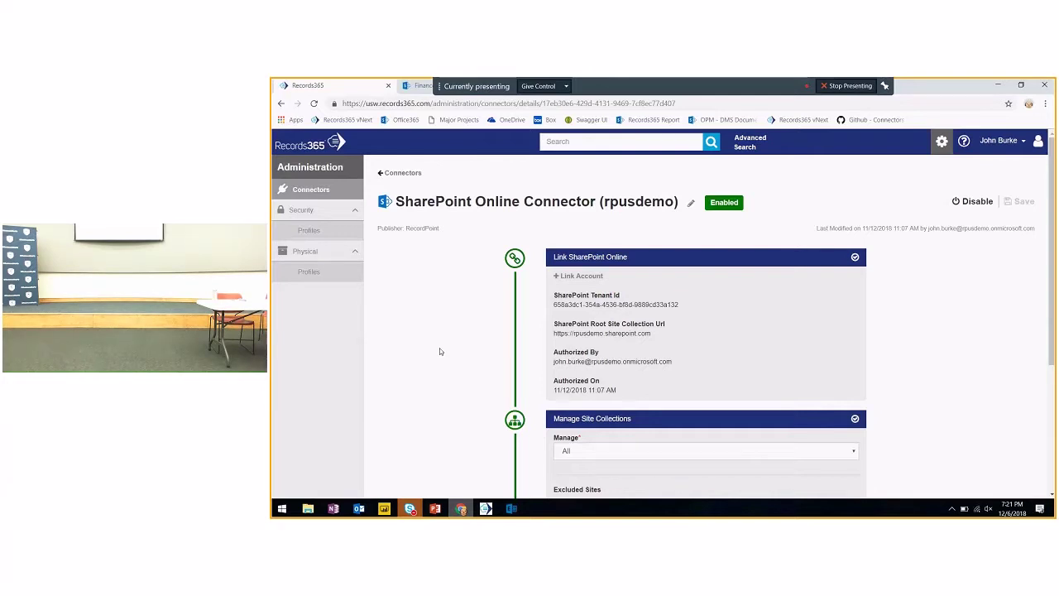
scroll(426, 362, down, 3)
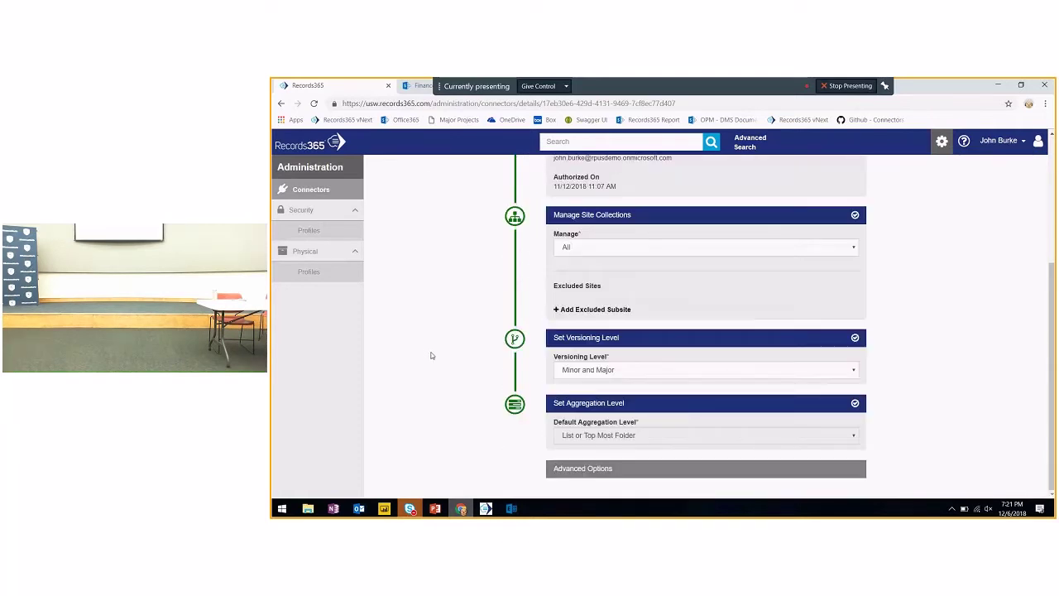
scroll(431, 356, up, 3)
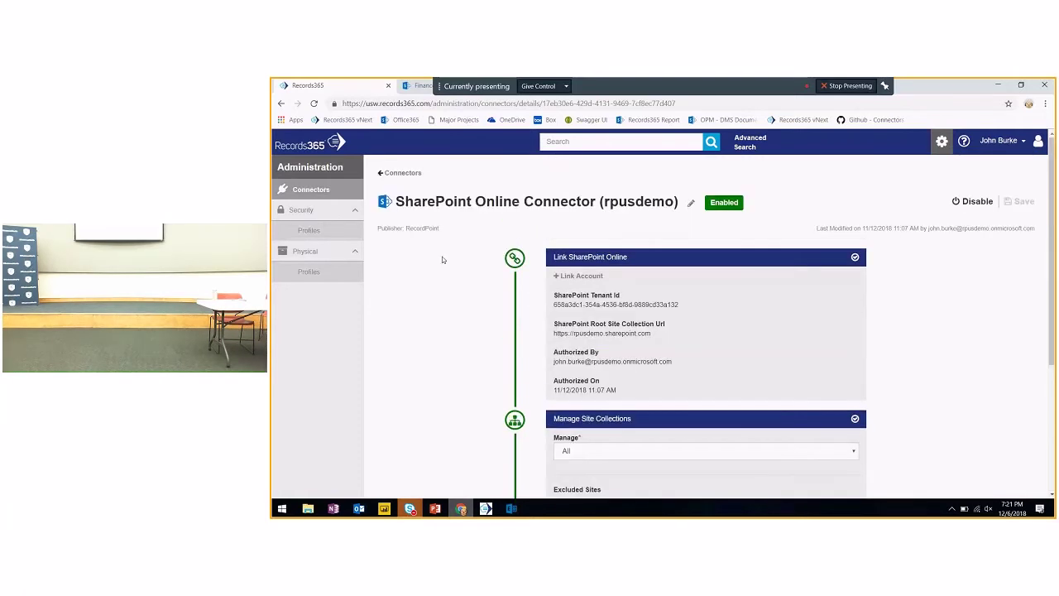
Step: Review the Box connector's link and aggregation settings, and open the gallery of connectors available to add
click(401, 177)
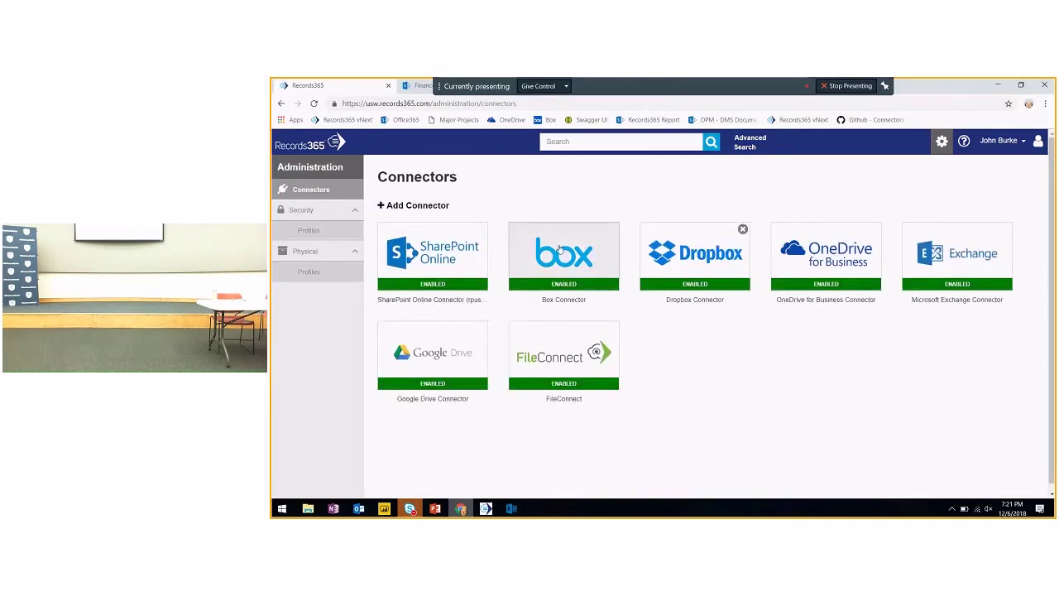
click(572, 273)
scroll(577, 280, down, 1)
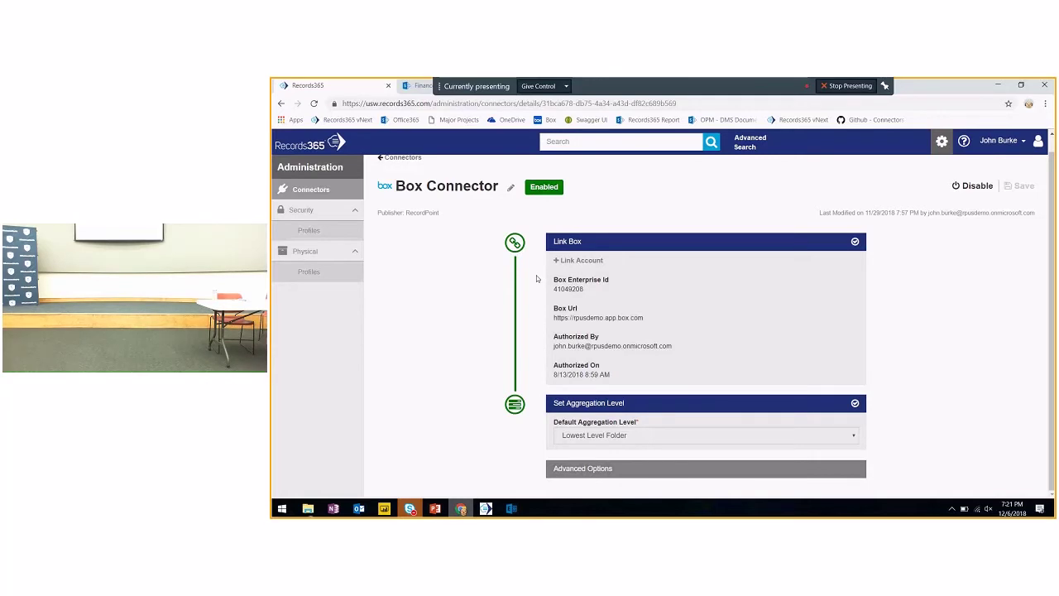
click(411, 159)
click(403, 209)
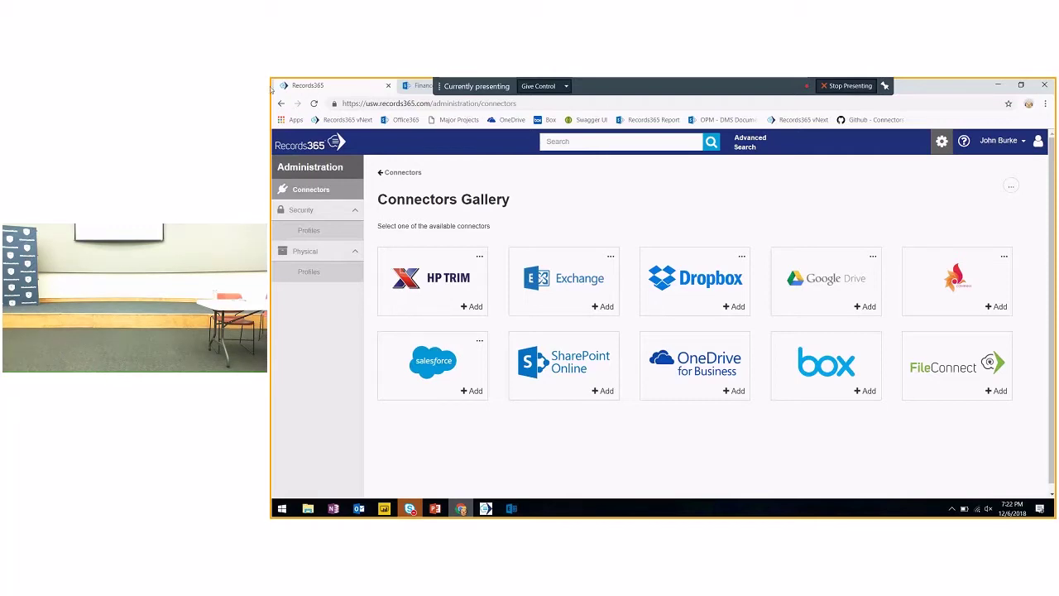
Step: Leave the administration area and open the Browse list of all records
click(314, 151)
click(315, 186)
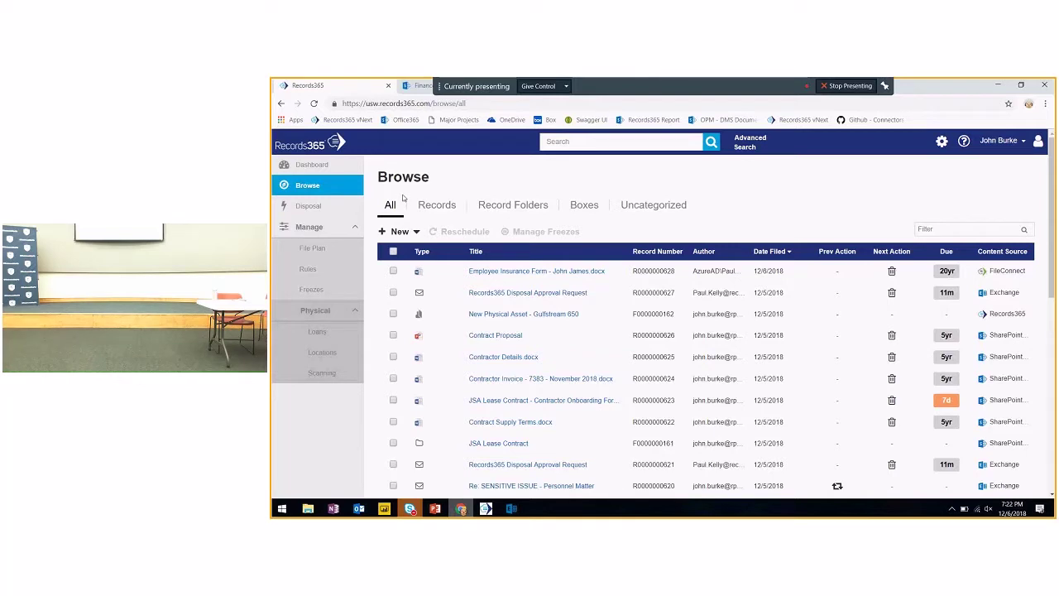
key(ctrl+plus)
key(ctrl+plus)
key(ctrl+plus)
key(ctrl+plus)
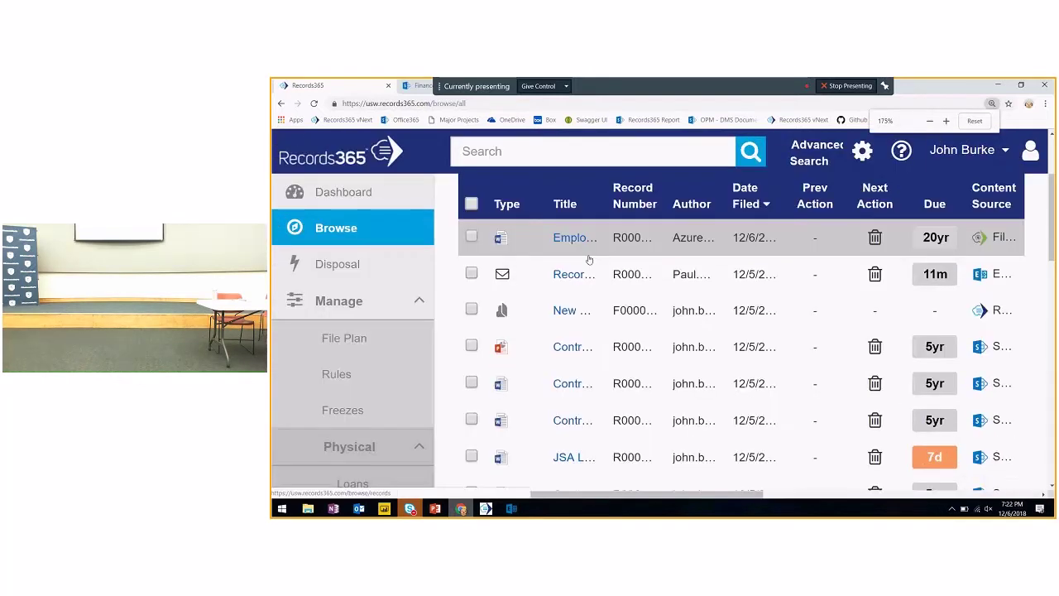
key(ctrl+plus)
key(ctrl+plus)
key(ctrl+plus)
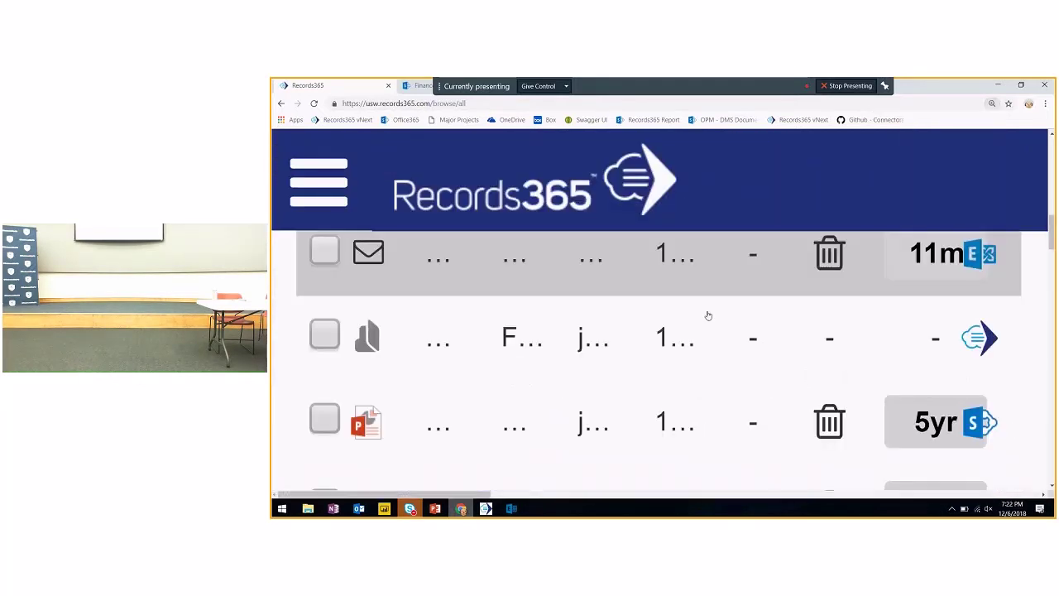
key(ctrl+plus)
key(ctrl+0)
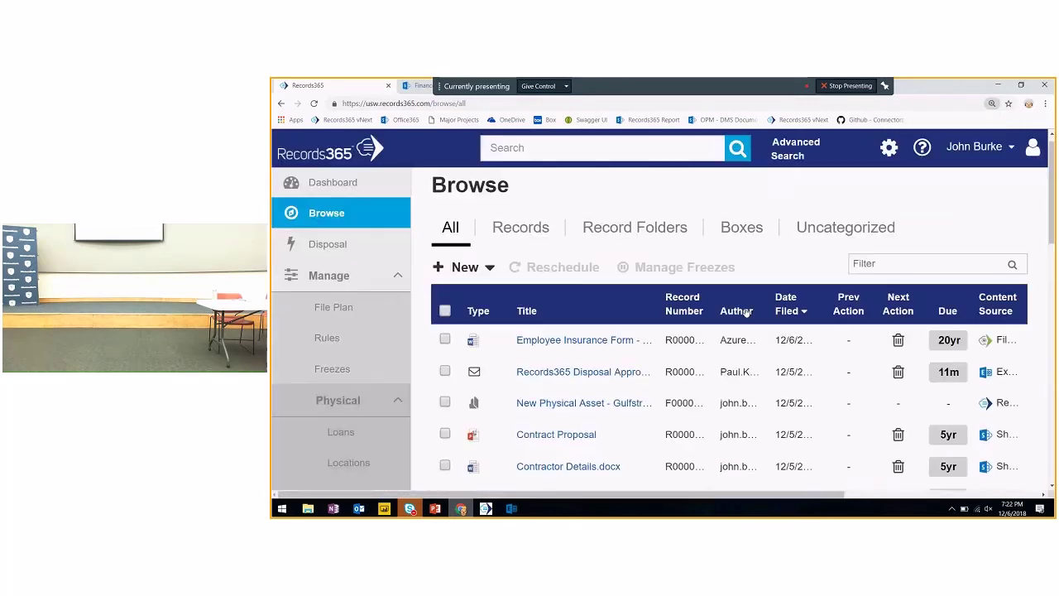
key(ctrl+minus)
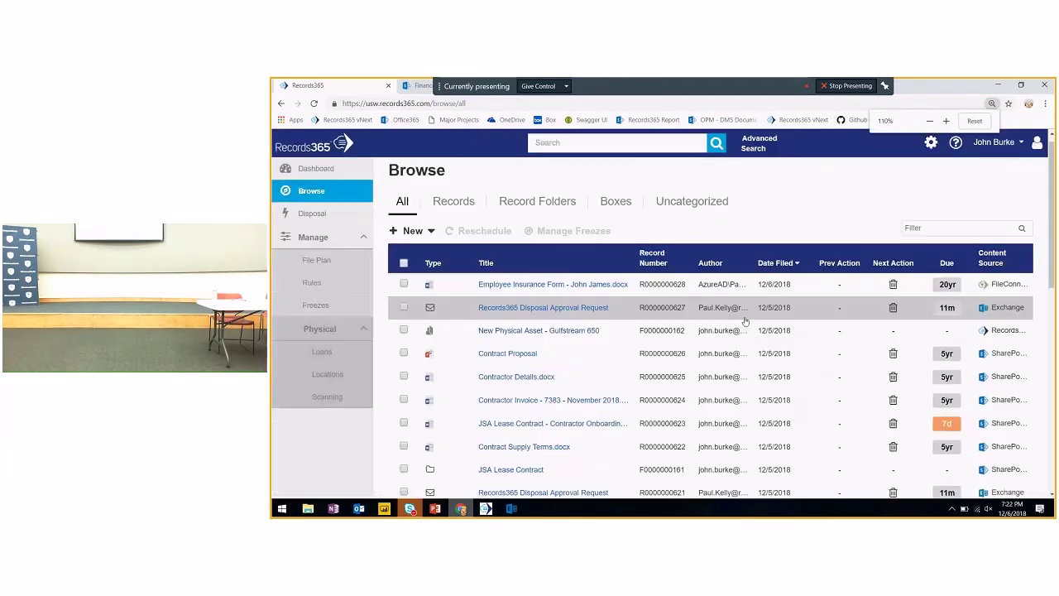
key(ctrl+minus)
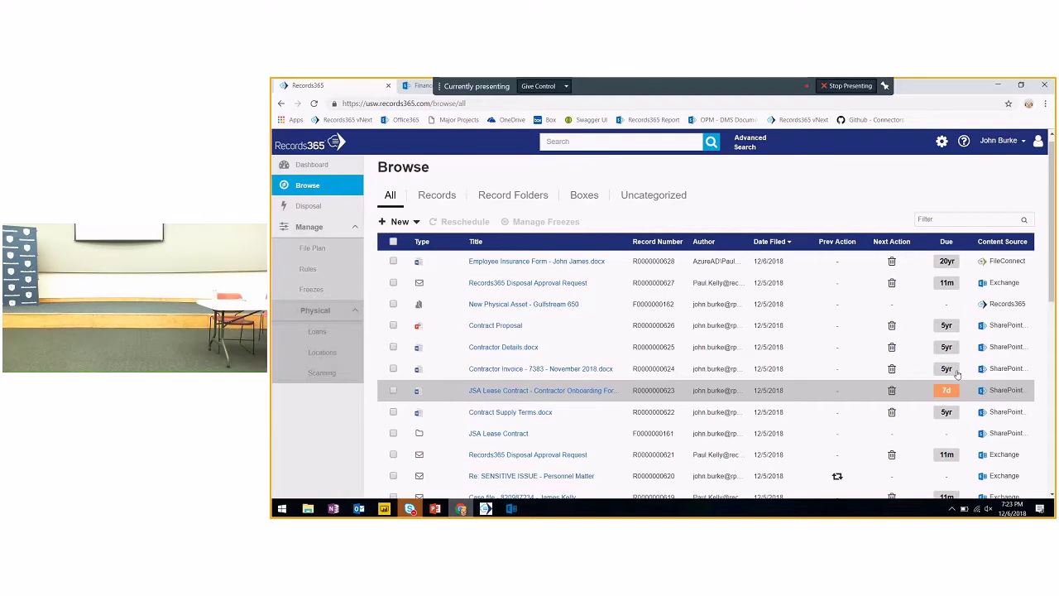
Step: Go to page 3 of the record list and look through its disposal actions and due dates
scroll(910, 377, down, 1)
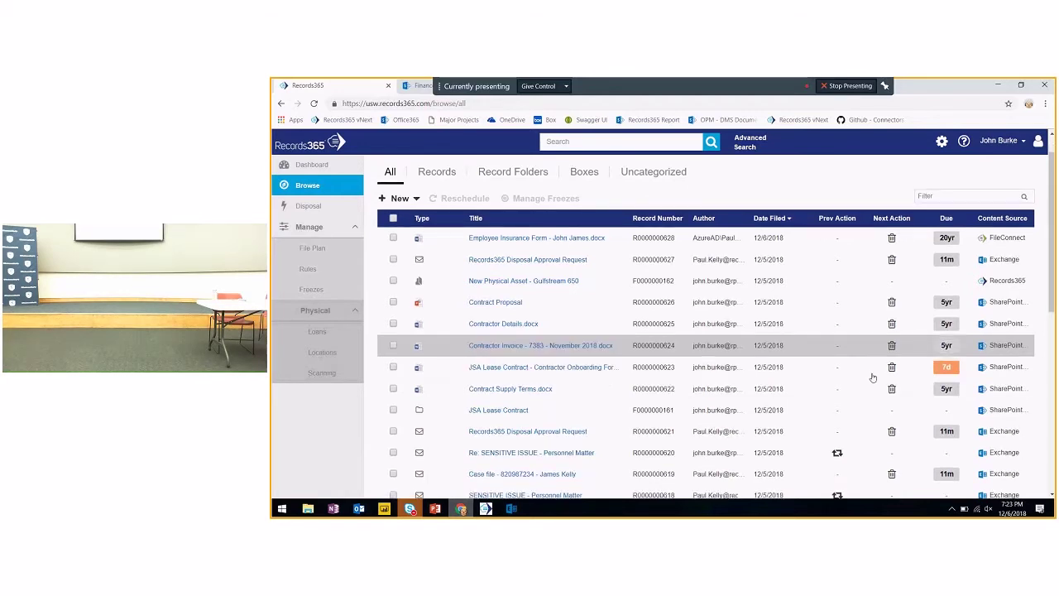
scroll(872, 378, down, 5)
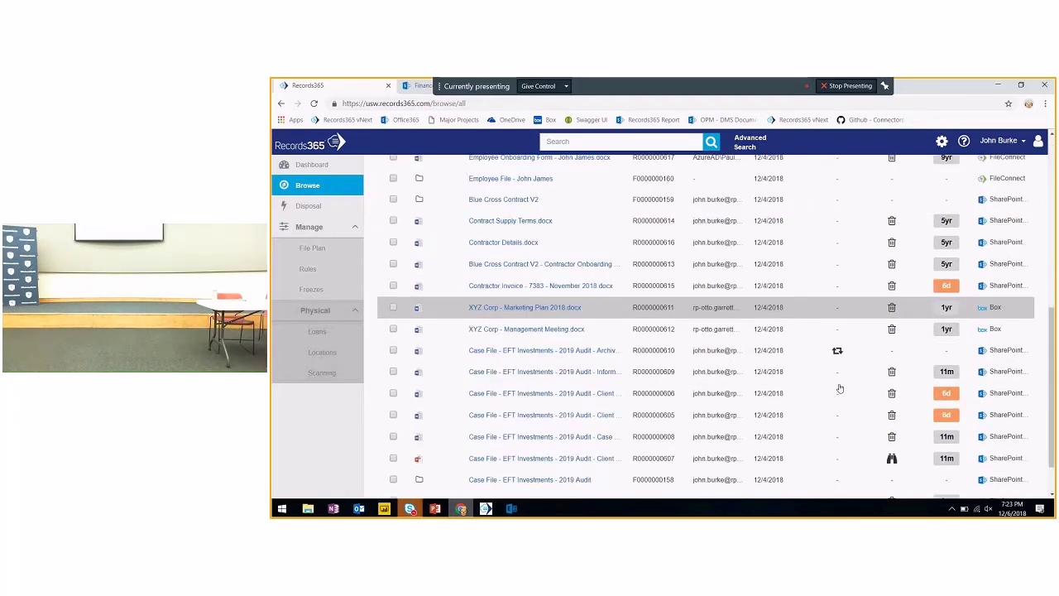
scroll(839, 388, down, 2)
click(482, 478)
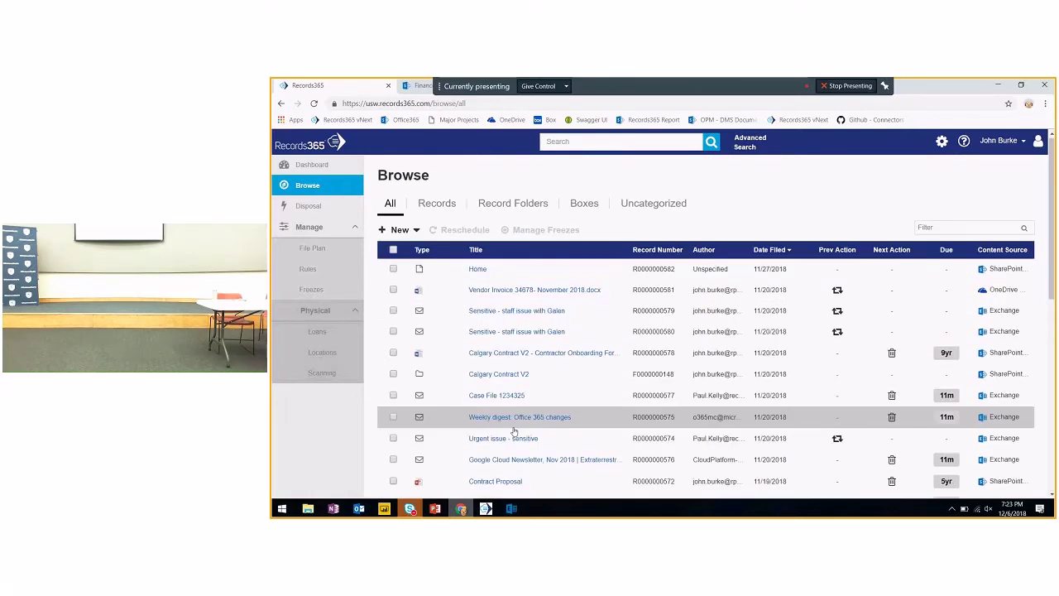
scroll(514, 431, down, 5)
scroll(514, 431, down, 1)
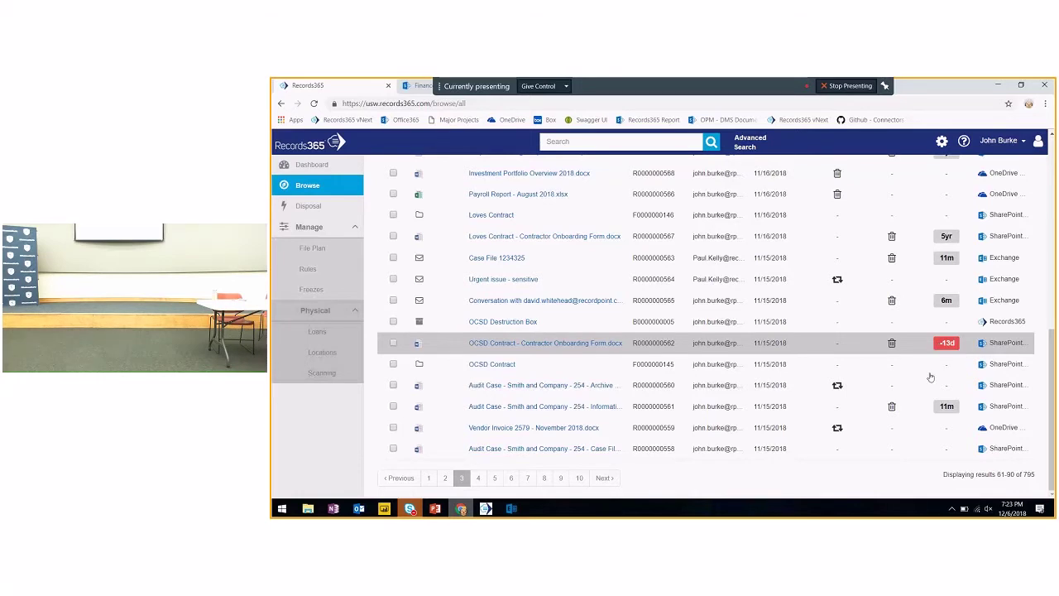
Step: Examine the content sources of the records listed on page 3
scroll(930, 377, up, 3)
scroll(919, 381, up, 4)
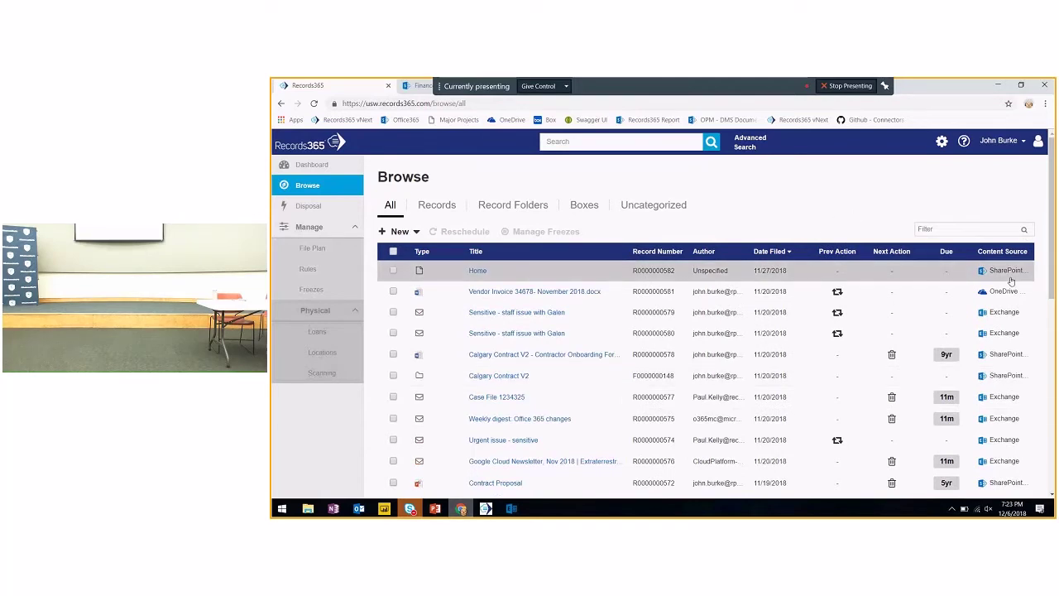
scroll(1012, 282, down, 1)
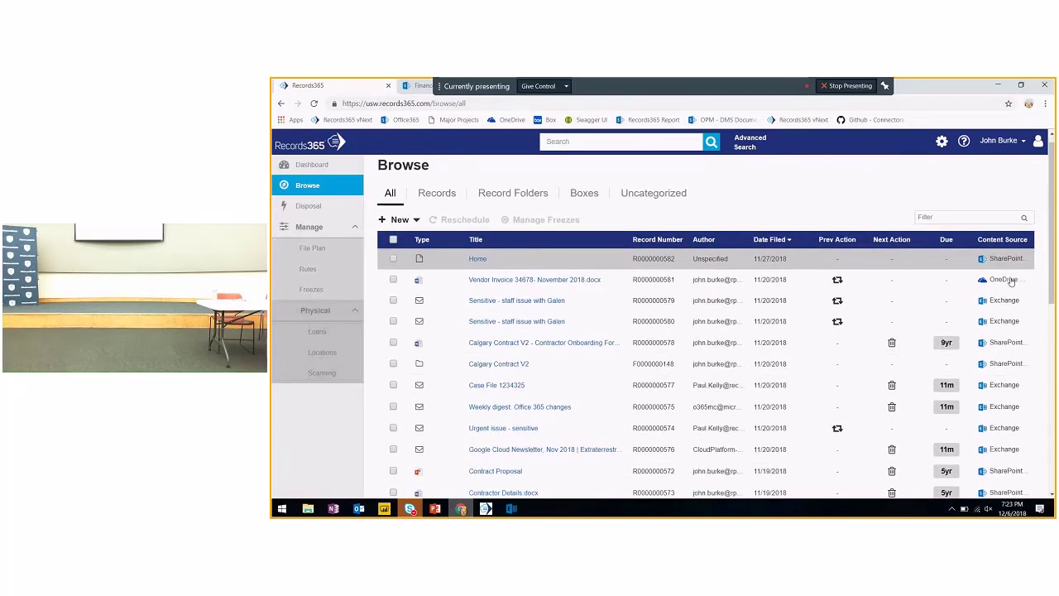
scroll(1011, 282, down, 2)
scroll(1010, 283, down, 2)
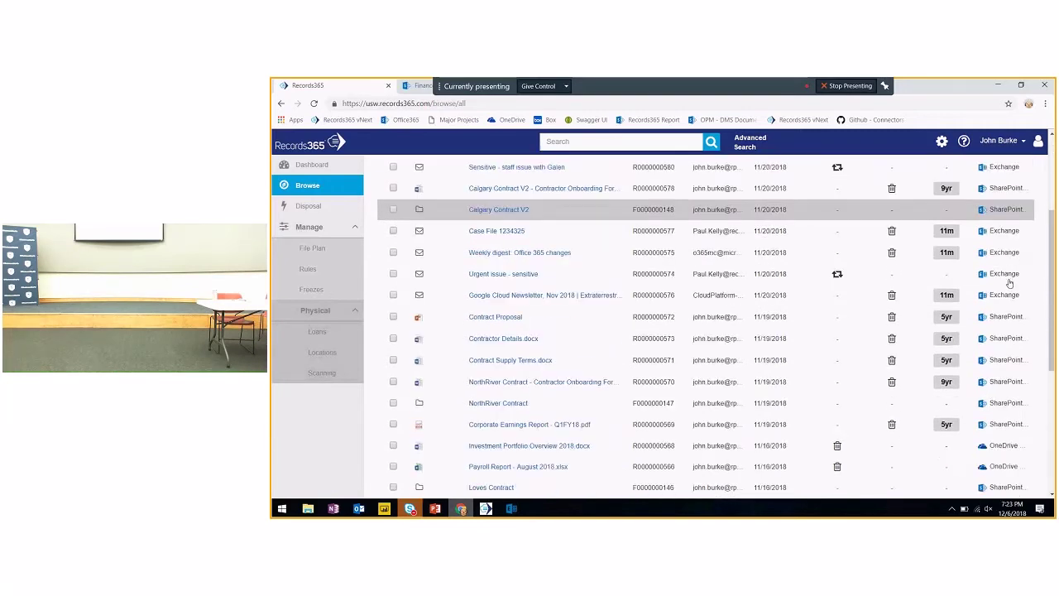
scroll(1010, 283, up, 4)
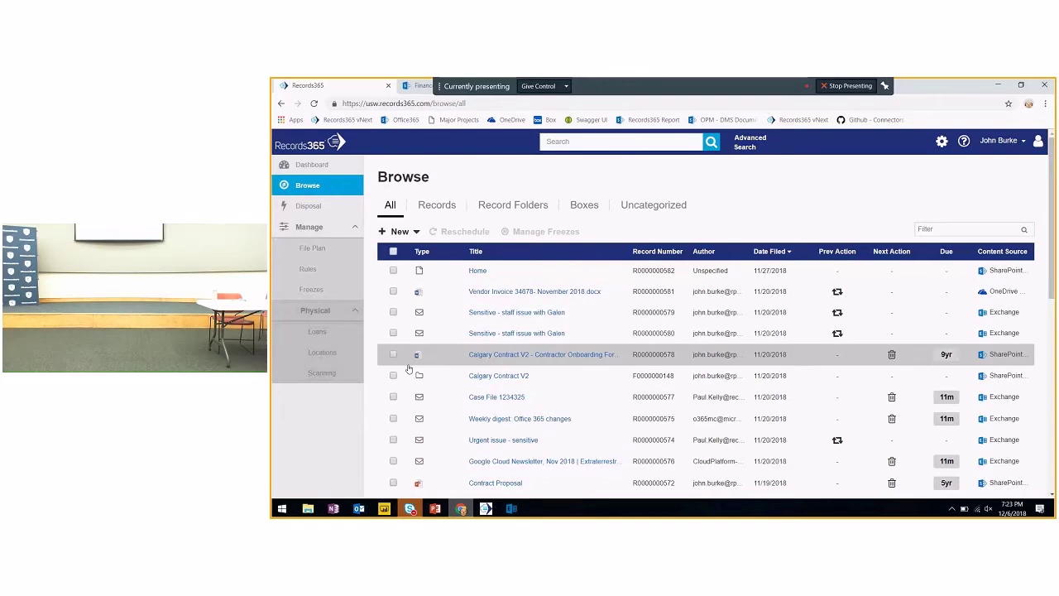
Step: Return to the first page of the record list
scroll(408, 368, down, 6)
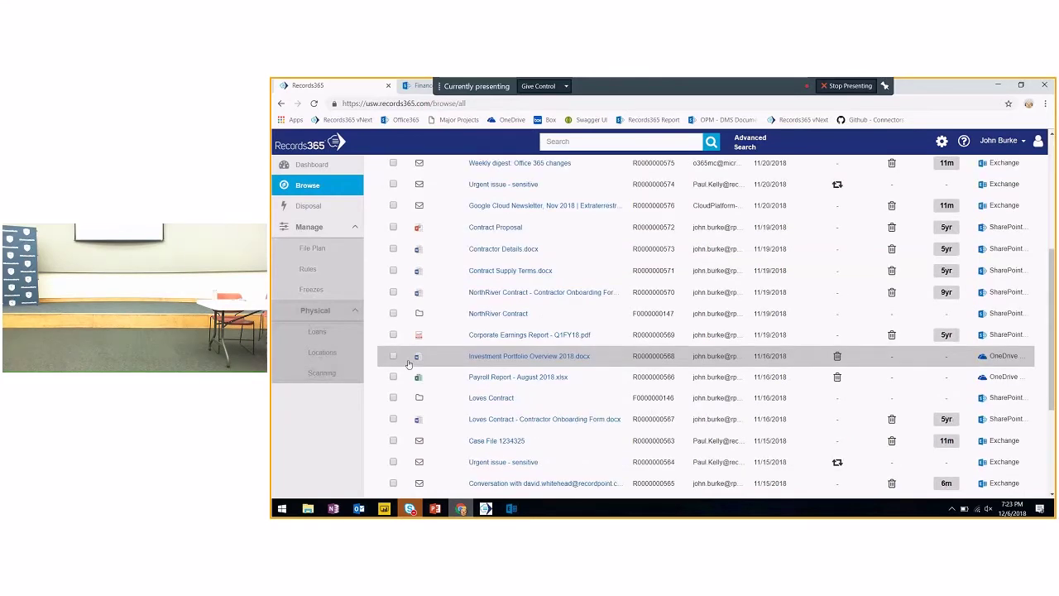
scroll(473, 460, down, 4)
scroll(557, 355, up, 10)
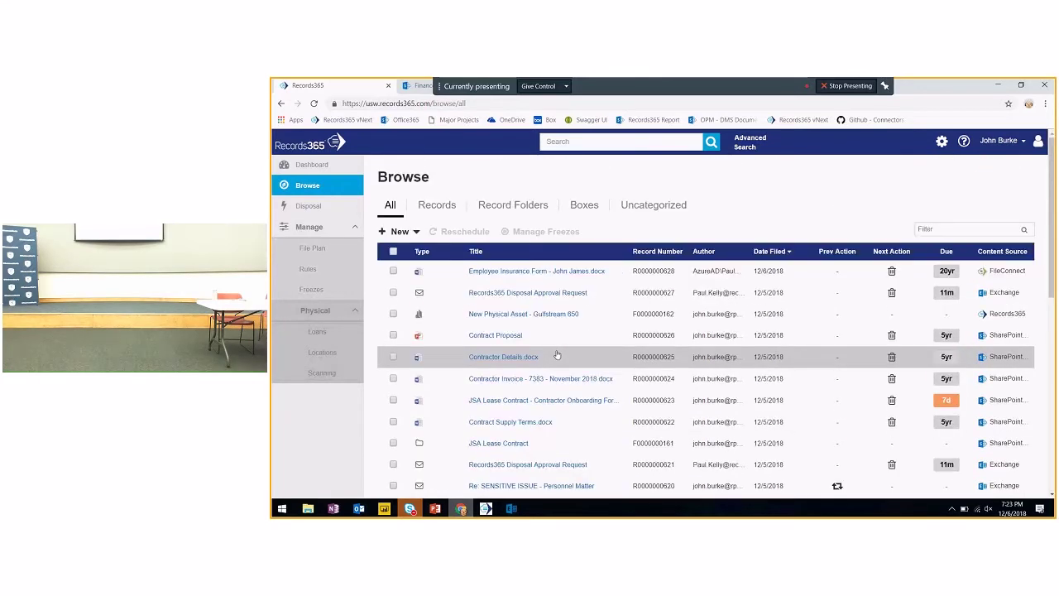
Step: Expand the Contract Proposal record, open its full details, and review its general properties
click(841, 340)
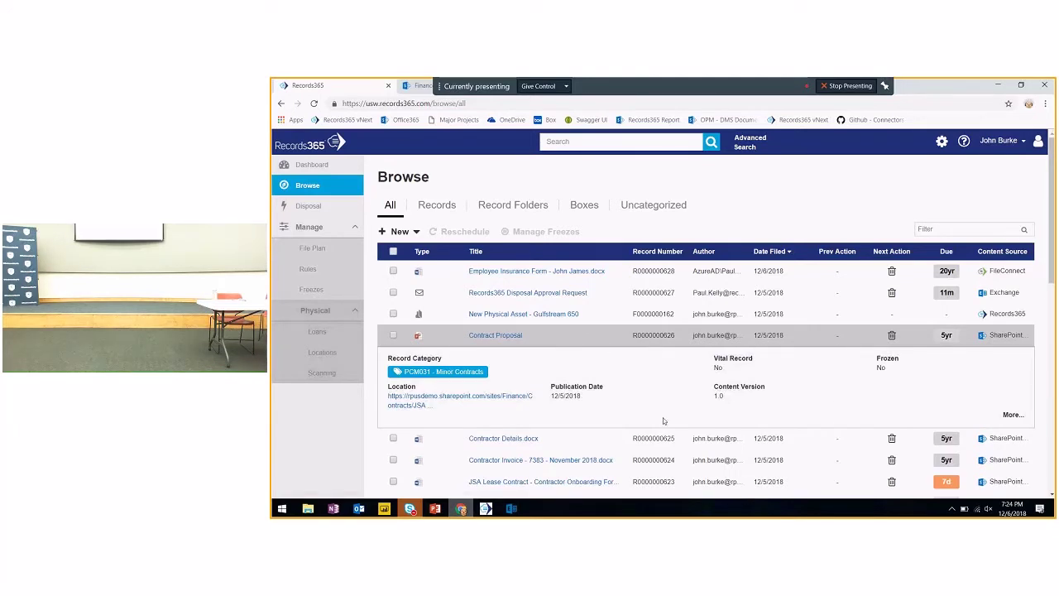
click(1000, 421)
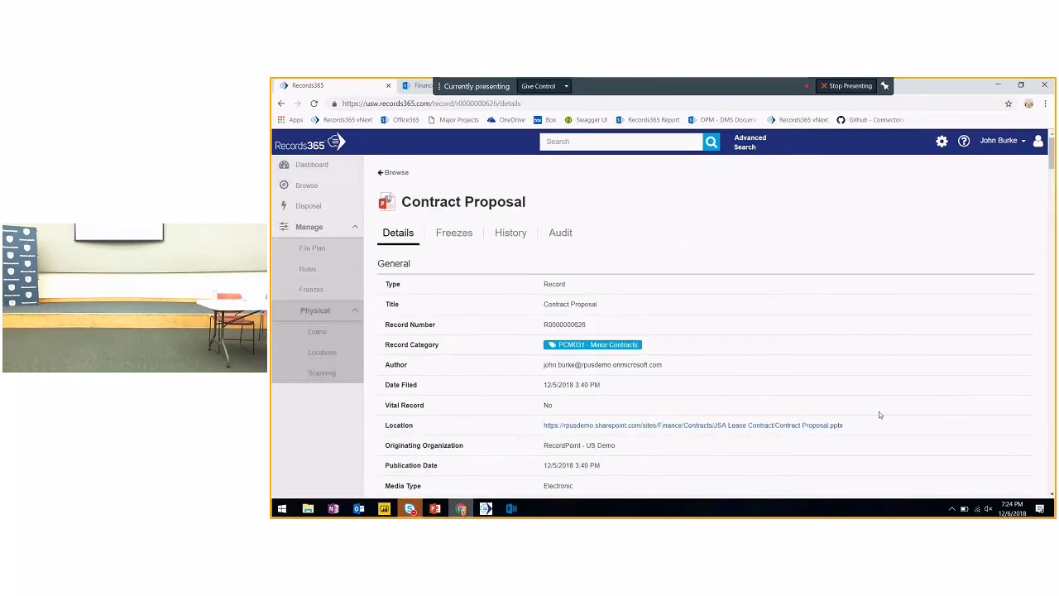
scroll(879, 412, down, 5)
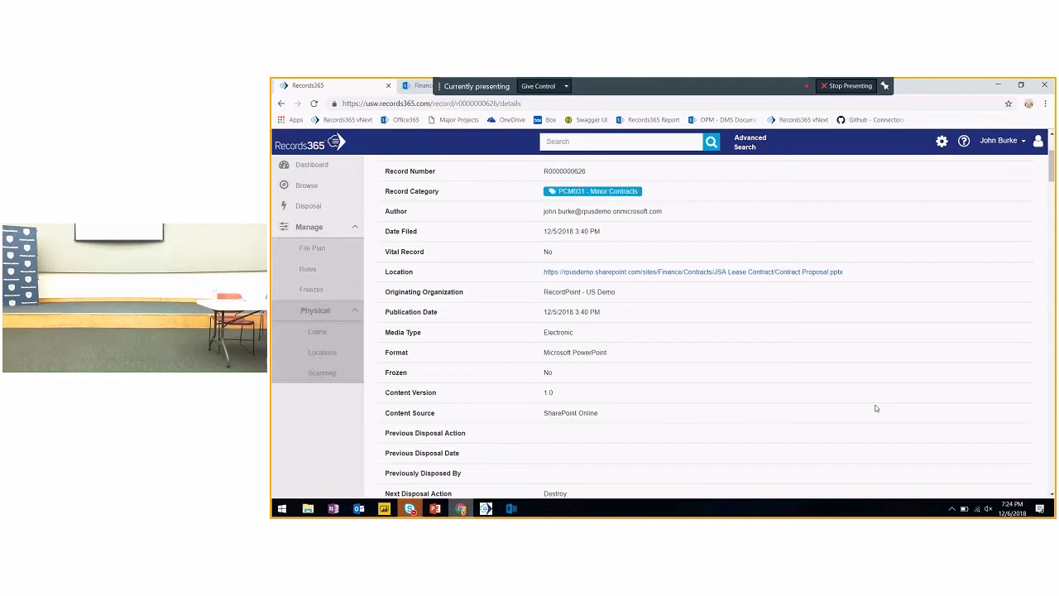
scroll(876, 408, down, 1)
scroll(689, 402, down, 3)
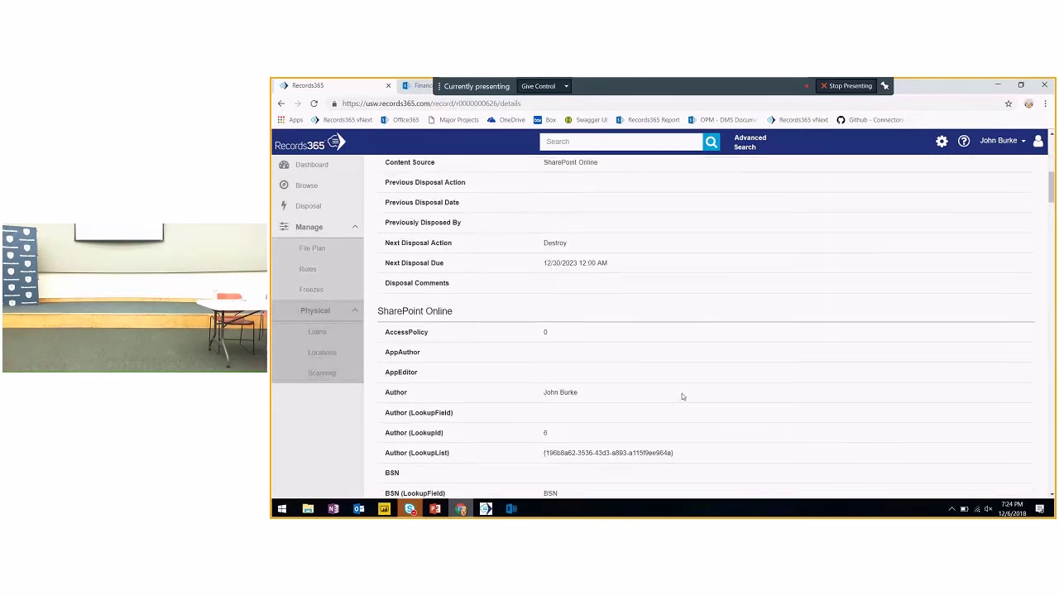
Step: Highlight the SharePoint Online section heading and examine the metadata fields captured for the Contract Proposal record
drag(378, 307, 470, 309)
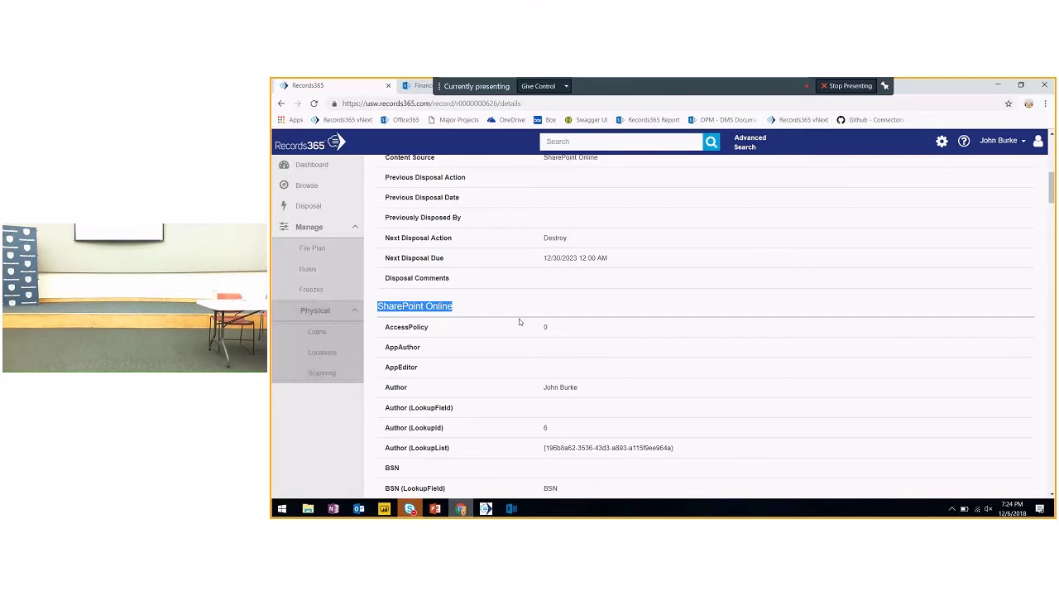
scroll(520, 321, down, 20)
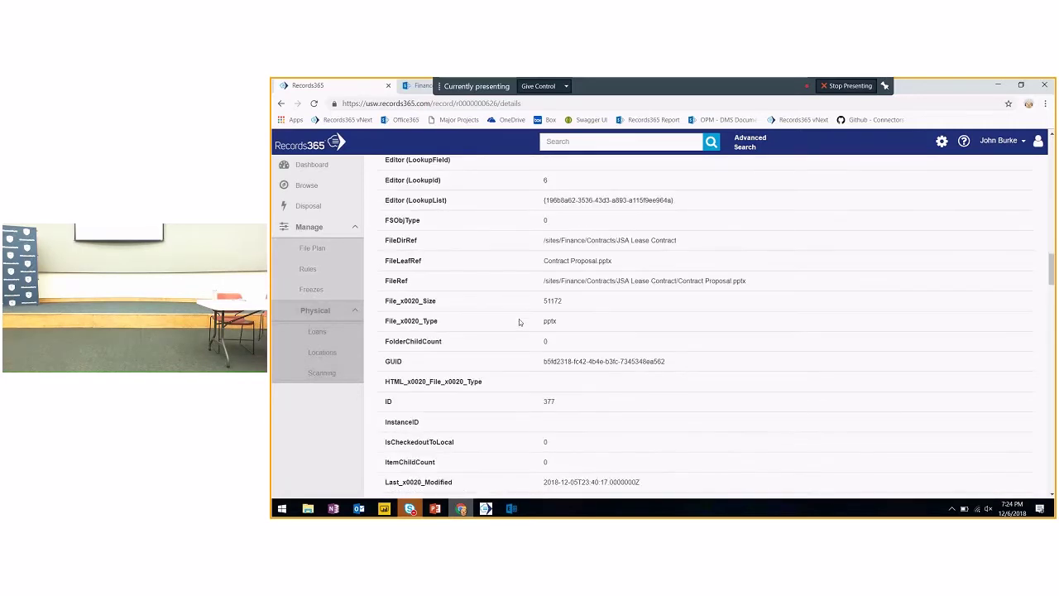
scroll(520, 321, down, 4)
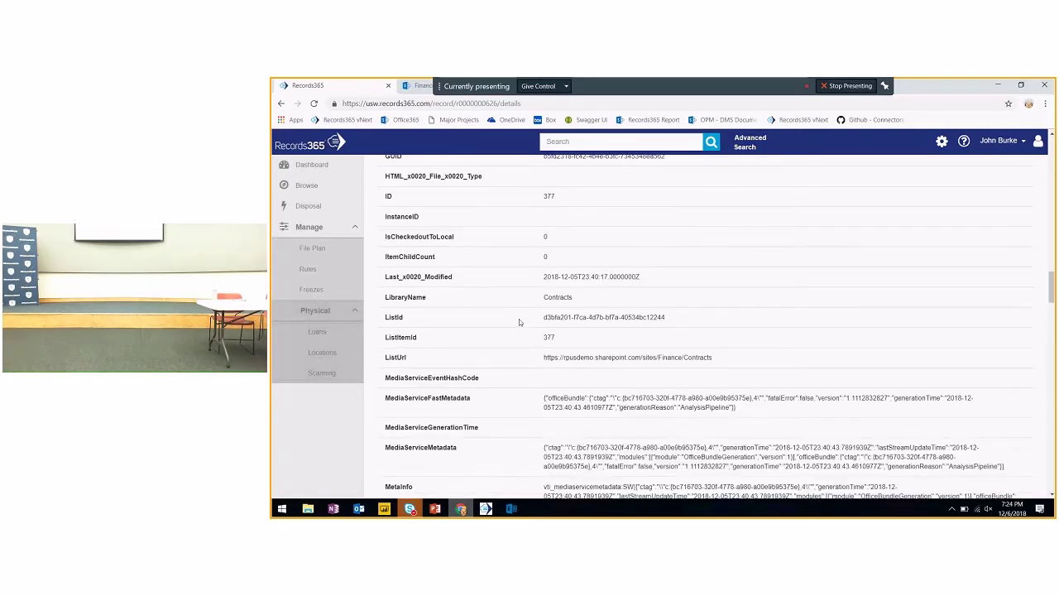
scroll(519, 321, down, 3)
scroll(519, 322, down, 5)
scroll(519, 322, down, 2)
scroll(525, 325, up, 15)
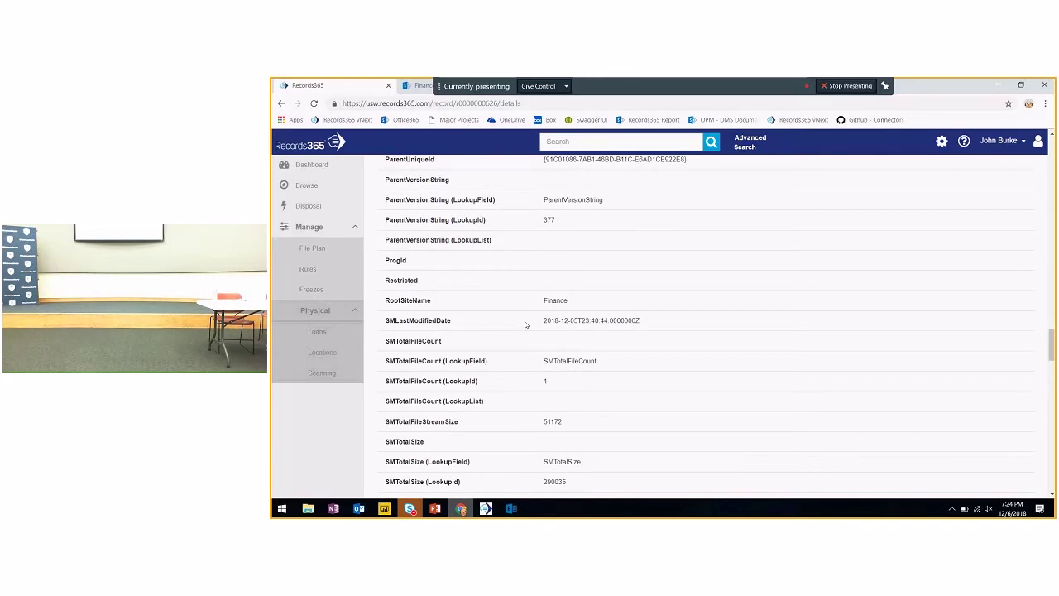
Step: Review the Contract Proposal record's history and audit trail, and return to the list of all records
scroll(525, 325, up, 5)
scroll(525, 321, up, 8)
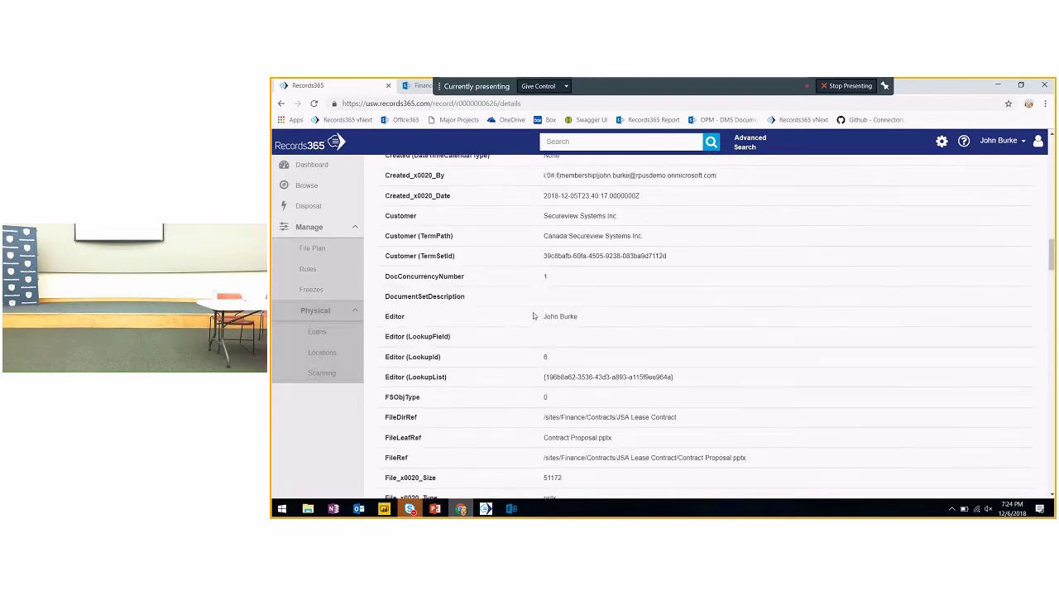
scroll(534, 313, up, 12)
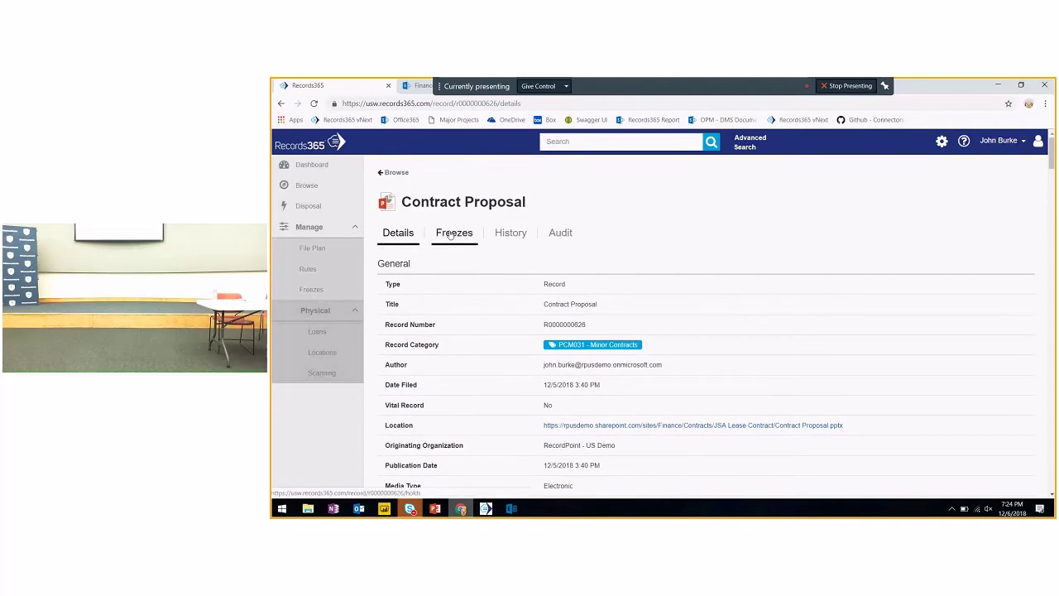
click(522, 244)
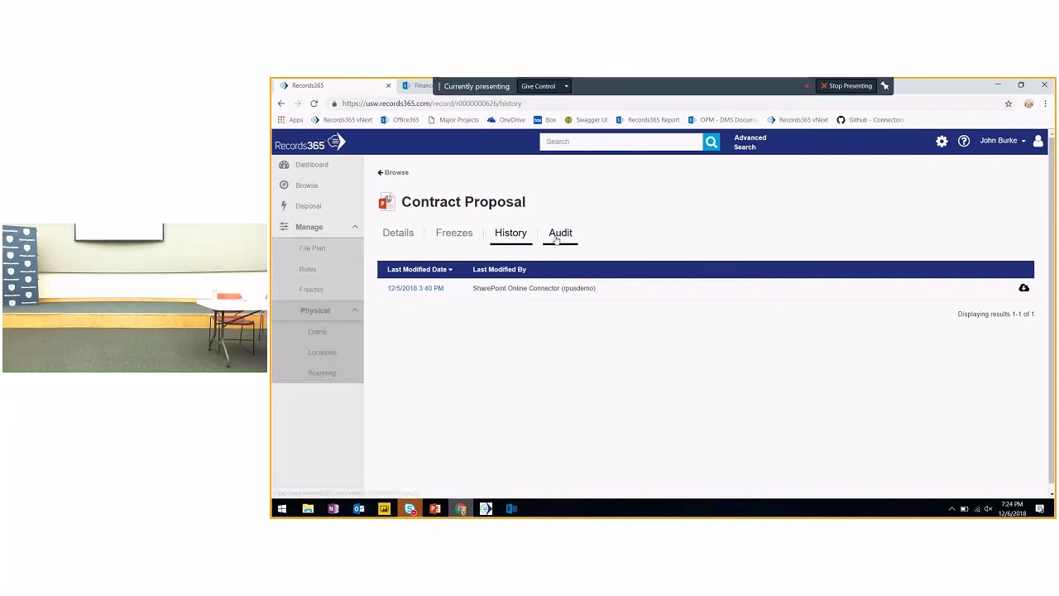
click(556, 239)
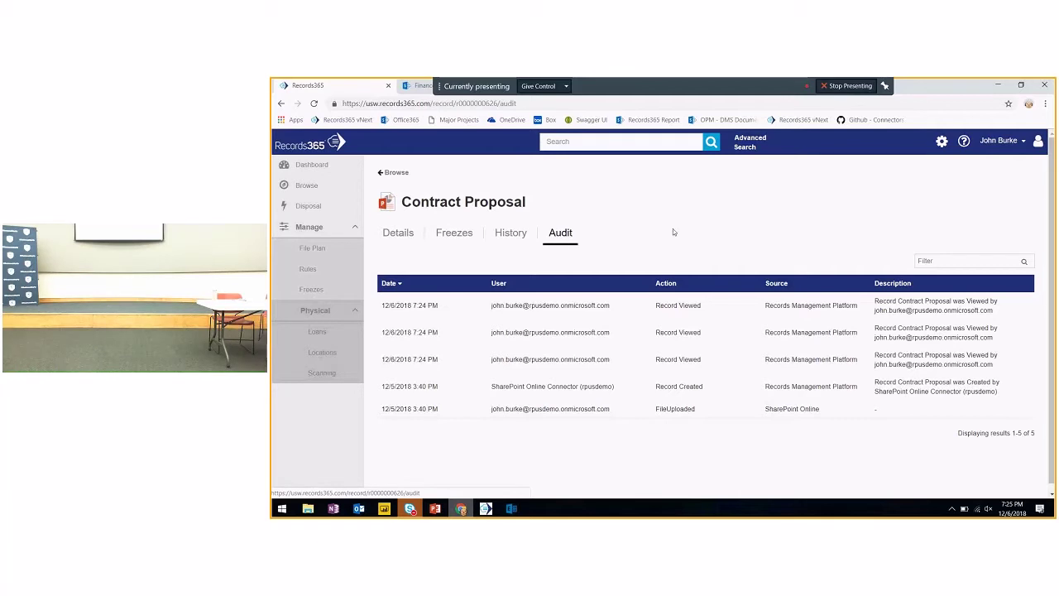
click(398, 235)
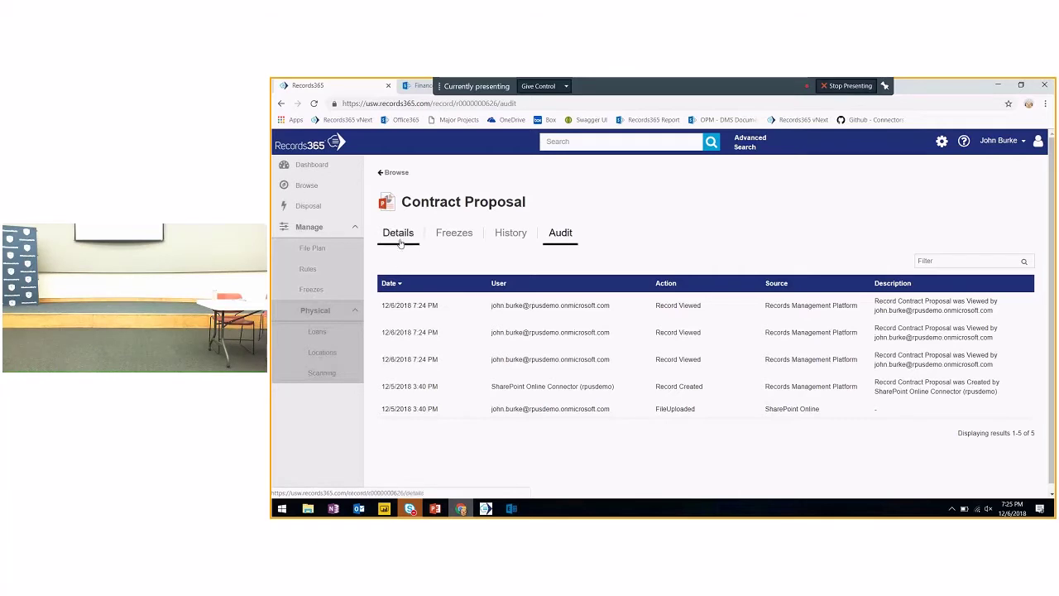
click(325, 195)
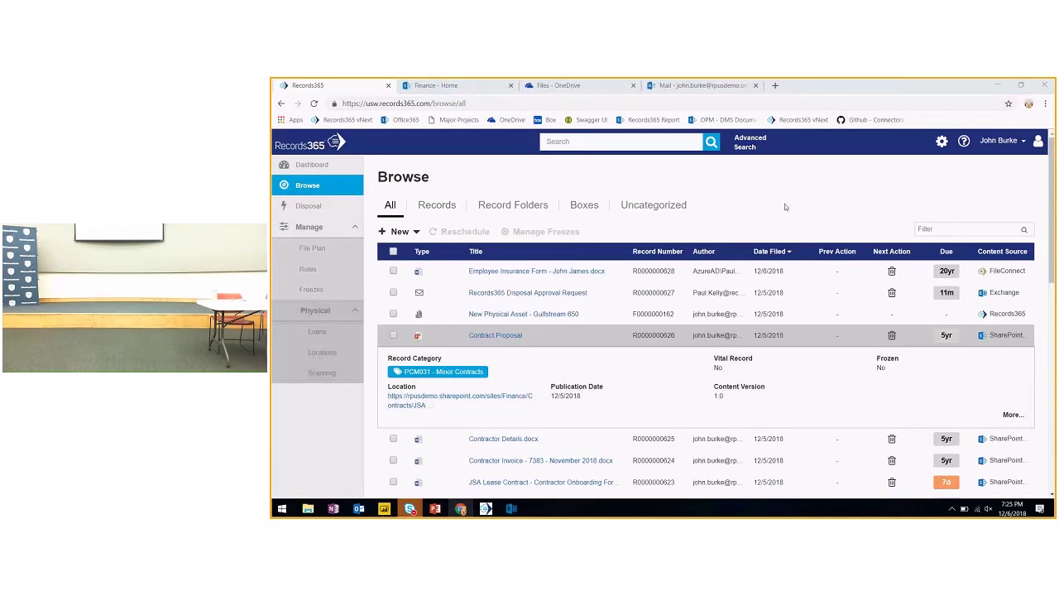
Step: Switch to the Finance SharePoint site and start a new Contract document set in the Contracts library
click(423, 86)
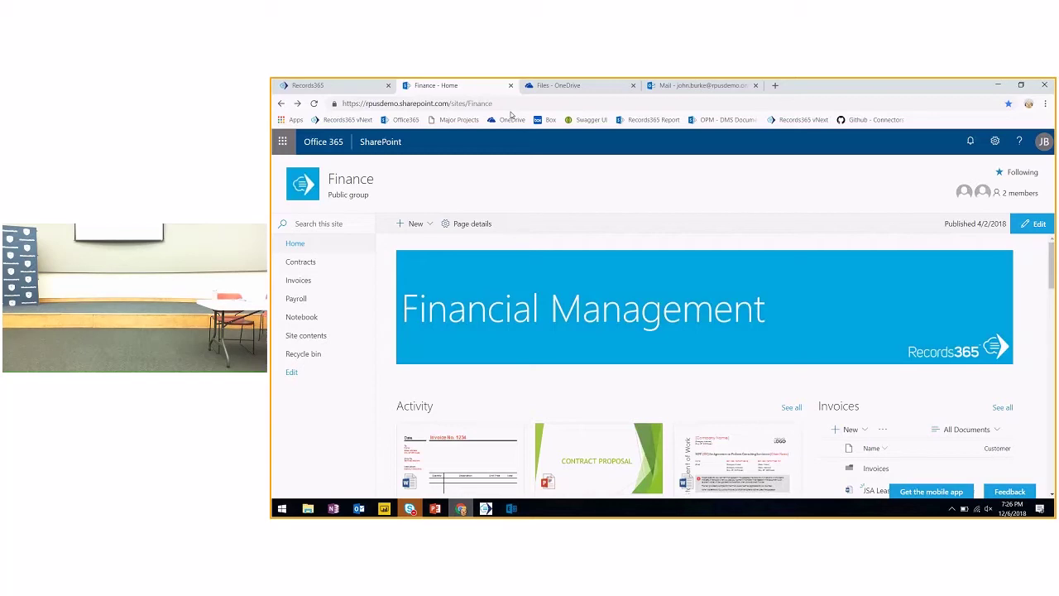
click(342, 266)
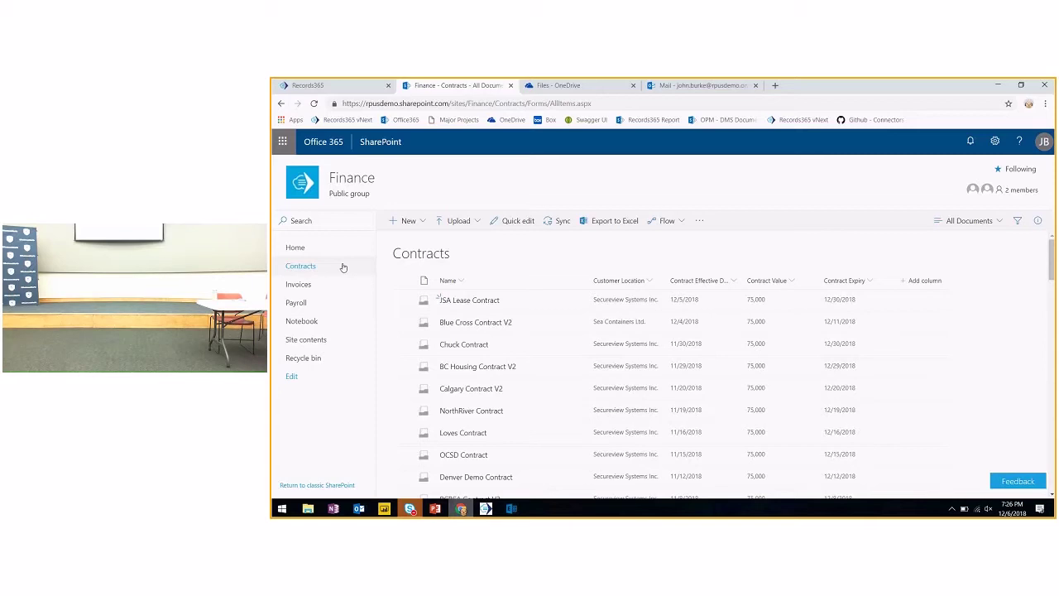
click(405, 221)
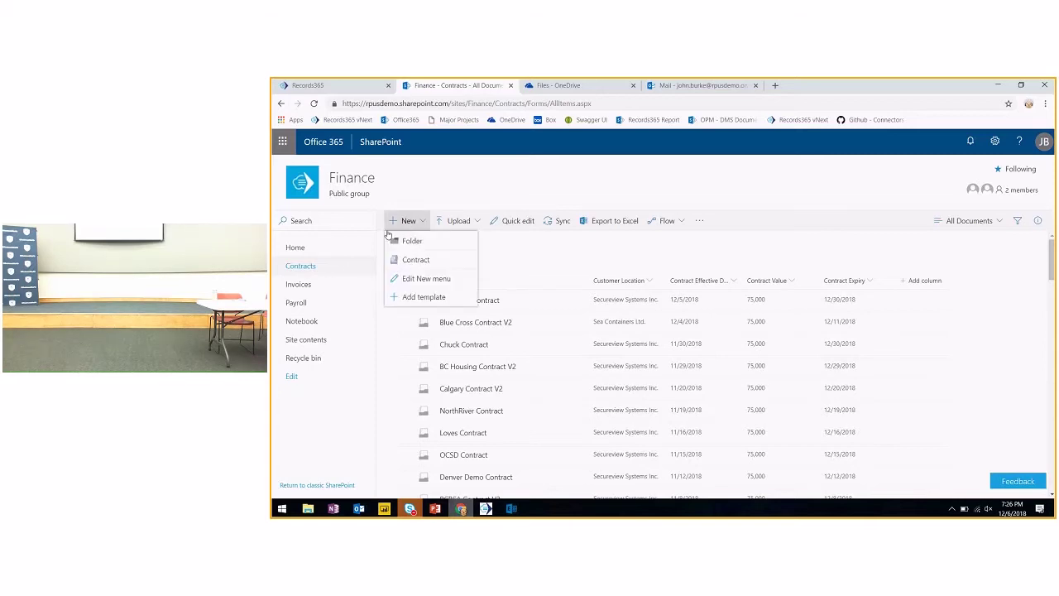
click(417, 262)
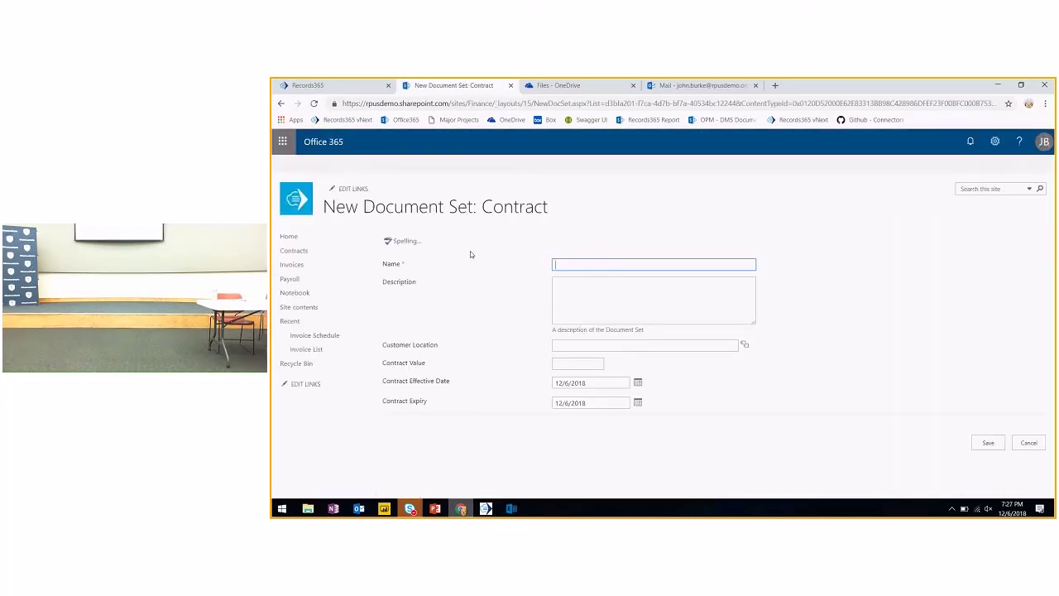
Step: Name the document set LGPSUG Contract, with customer location Secureview Systems Inc. and a contract value of 75000
text(LGPSUG Contract)
click(621, 346)
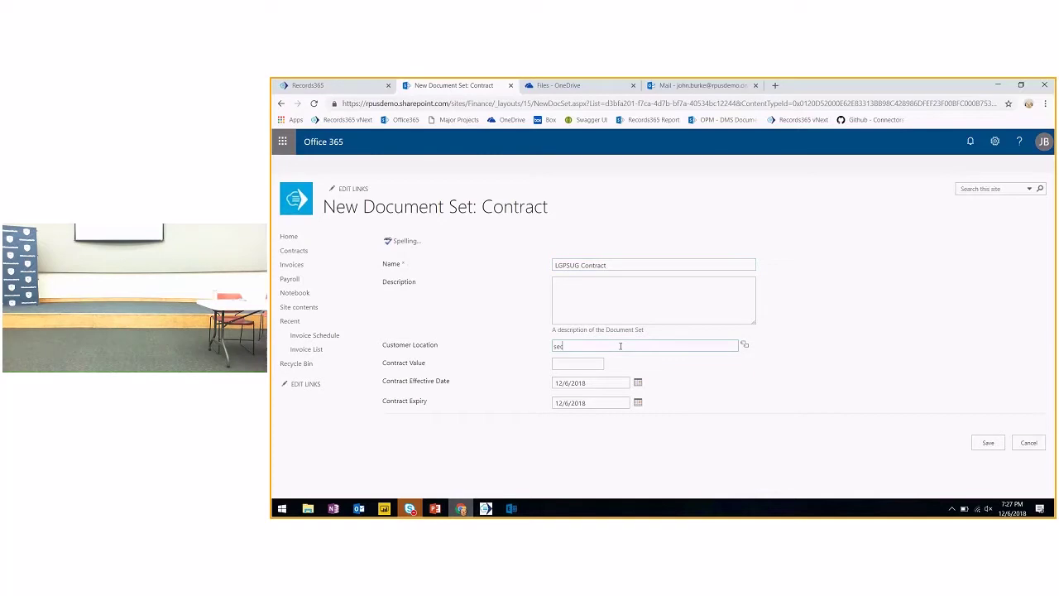
click(585, 372)
click(574, 365)
click(568, 382)
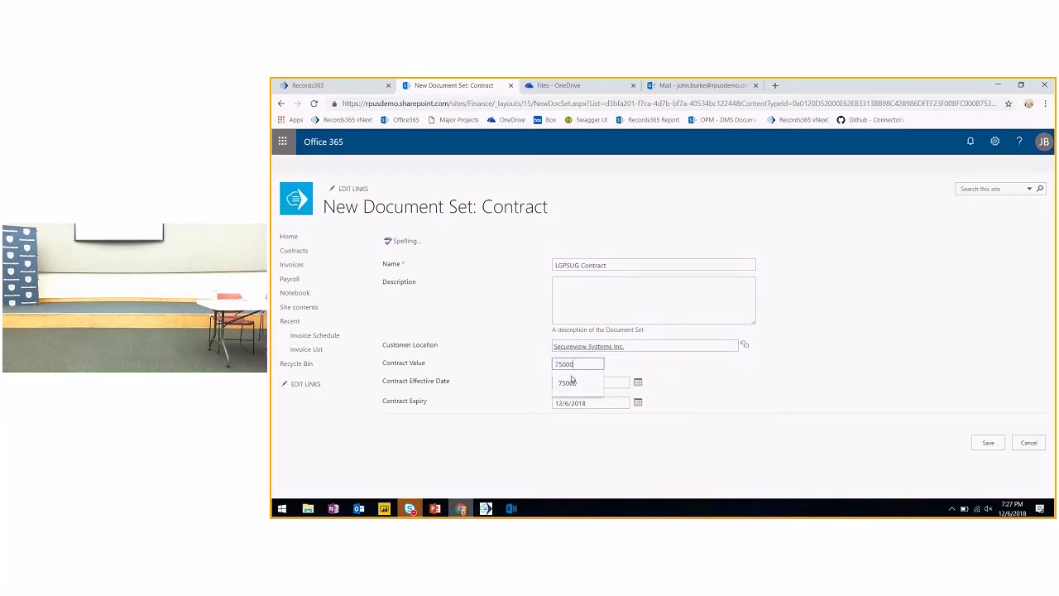
Step: Set the contract expiry date to 12/21/2018
double_click(567, 403)
text(21)
click(822, 384)
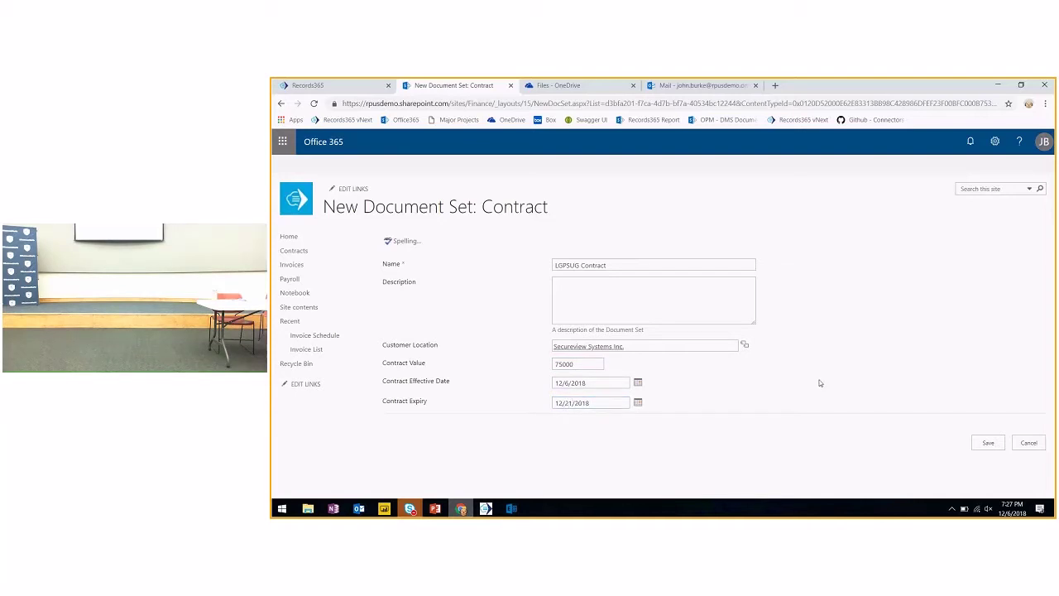
Step: Set the contract expiry date to 12/31/2018 and save the new document set
double_click(572, 403)
text(31)
click(977, 446)
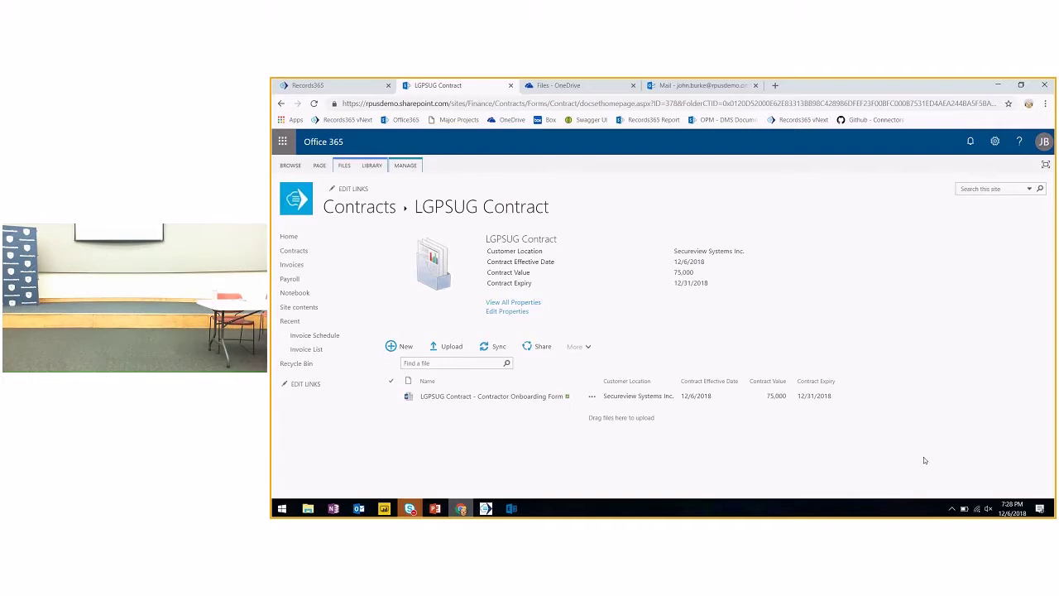
Step: Look through the library commands and the options available for the LGPSUG Contract - Contractor Onboarding Form file
click(344, 167)
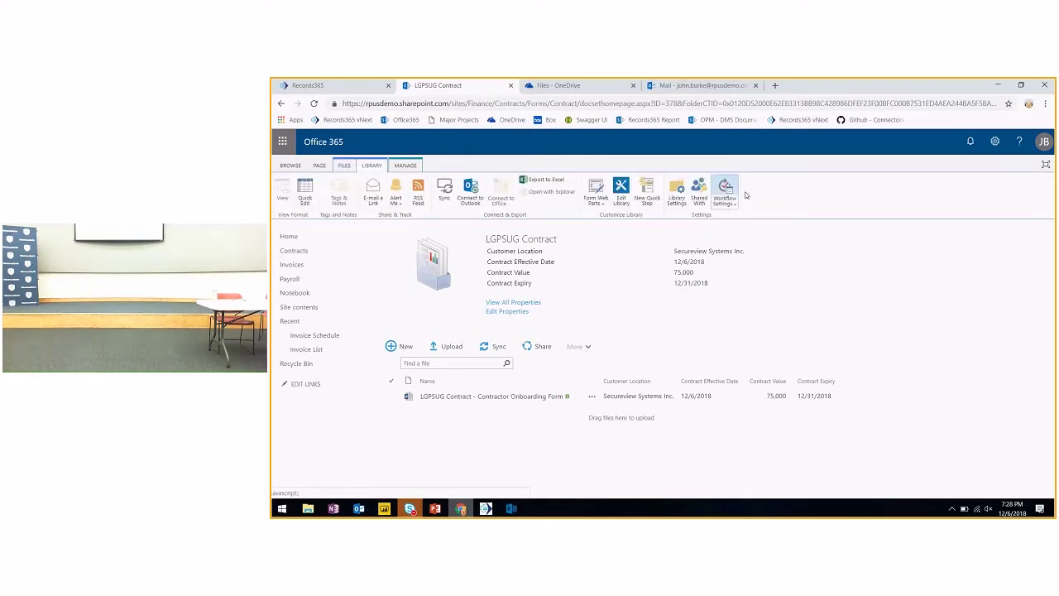
click(591, 395)
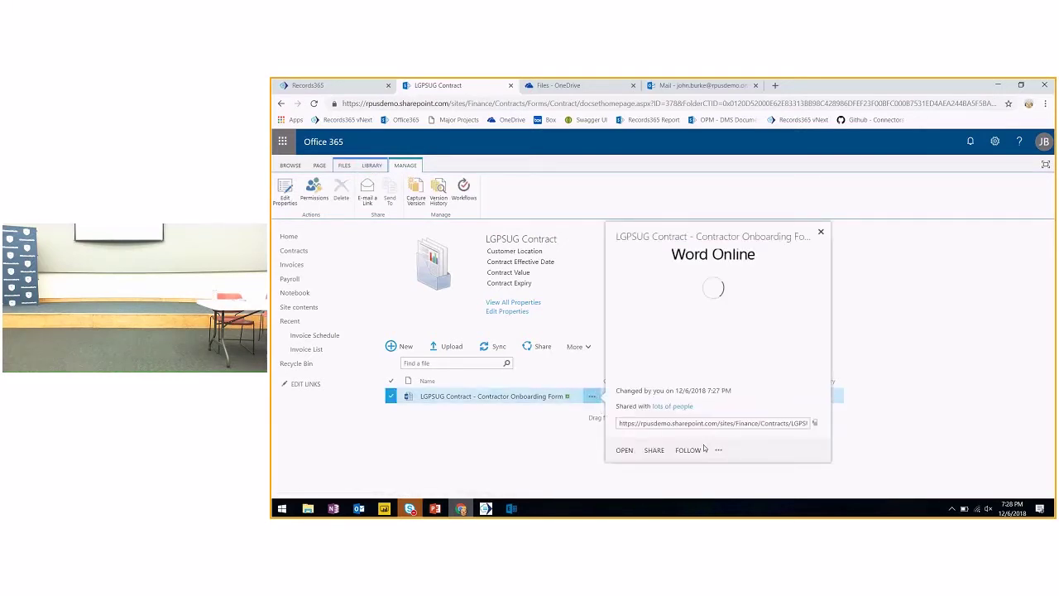
click(718, 449)
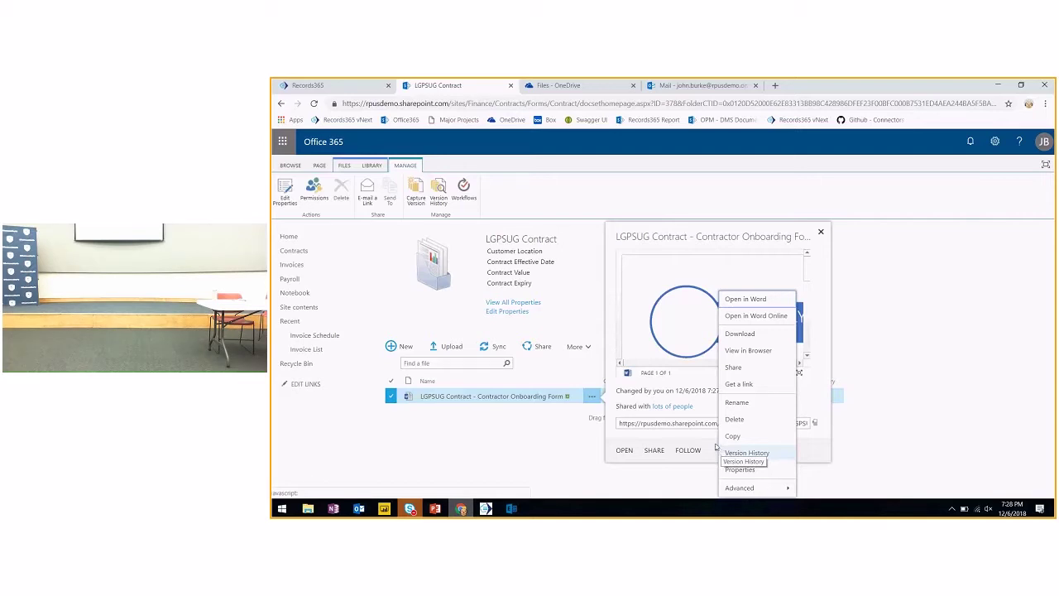
mouse_move(741, 488)
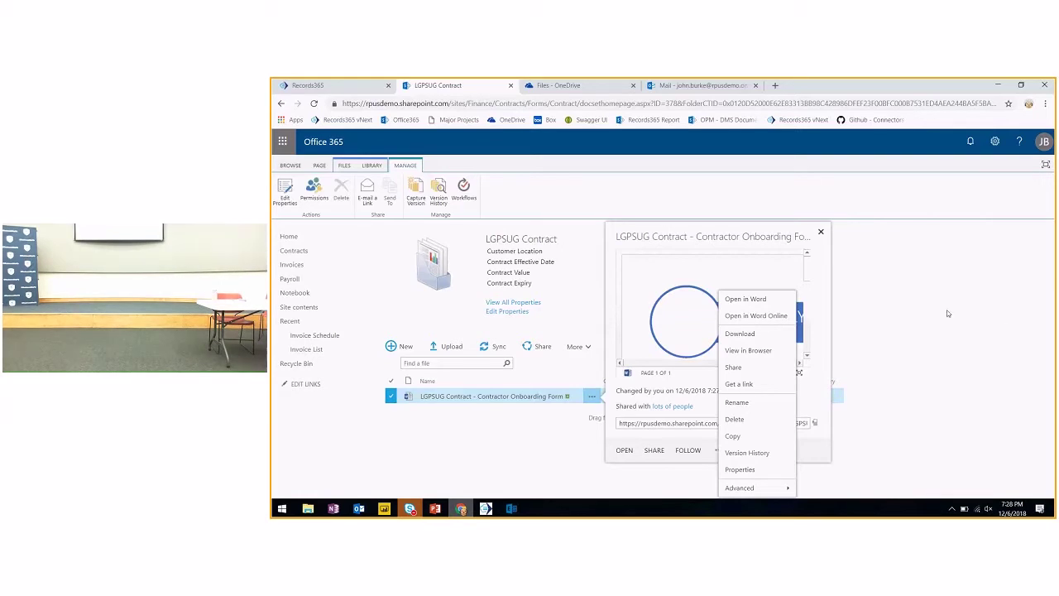
key(Escape)
Step: Switch to Records365, refresh the record list, and open the full details of the LGPSUG Contract - Contractor Onboarding Form record
mouse_move(291, 83)
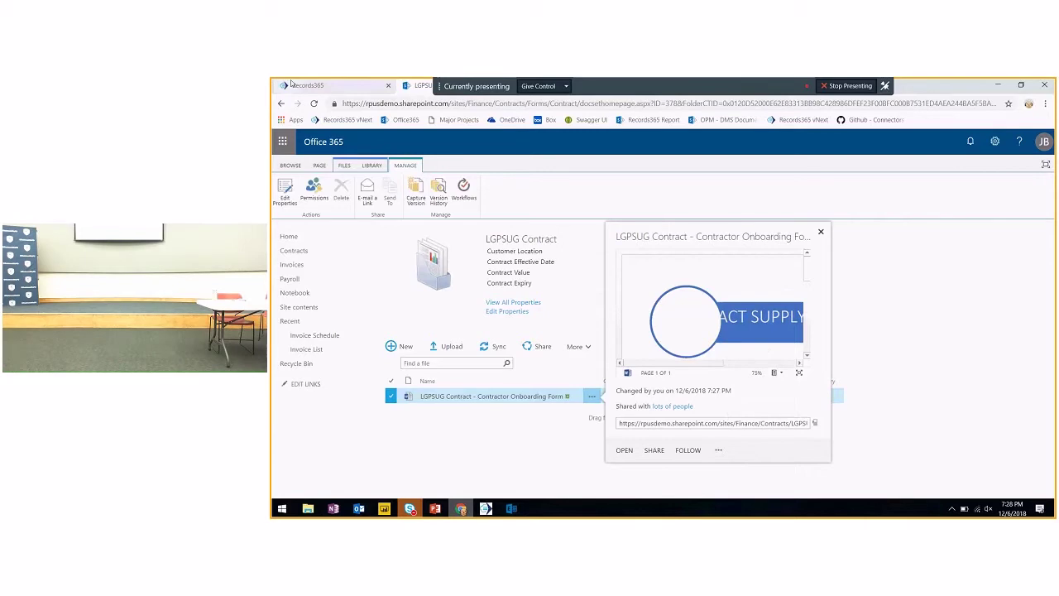
click(294, 85)
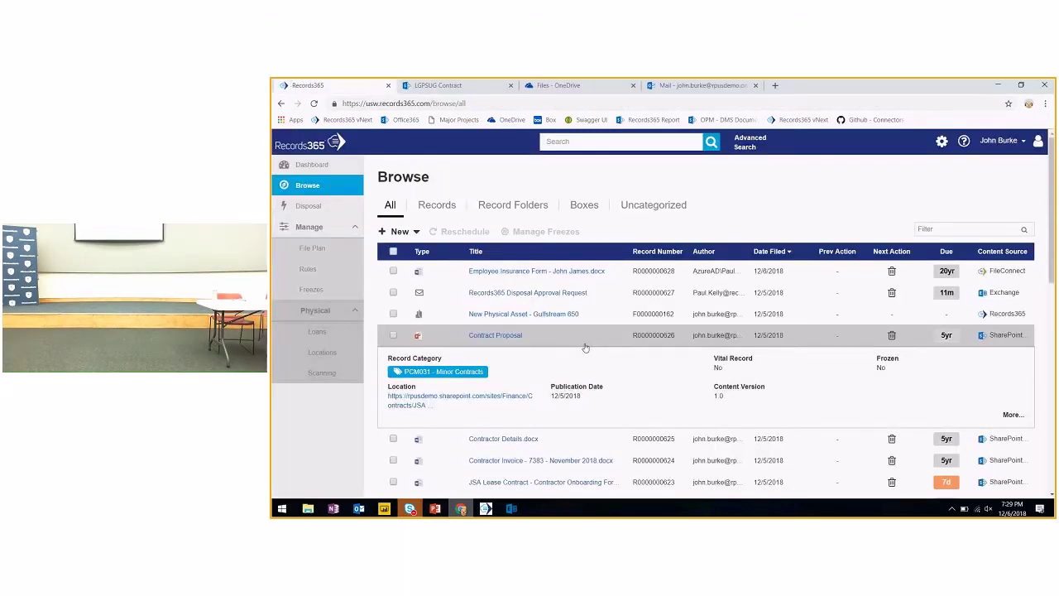
click(314, 104)
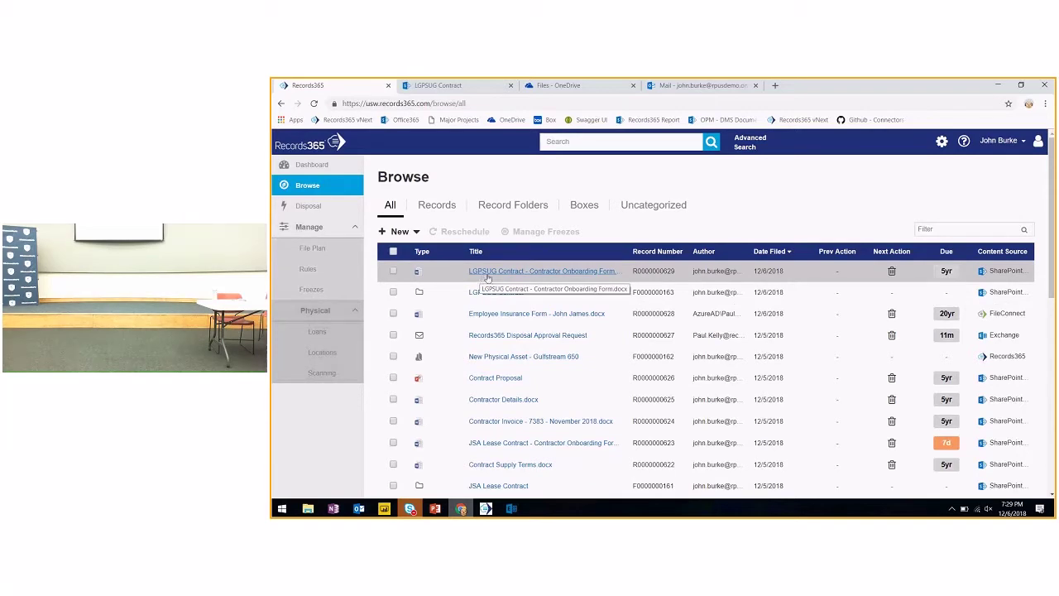
click(914, 274)
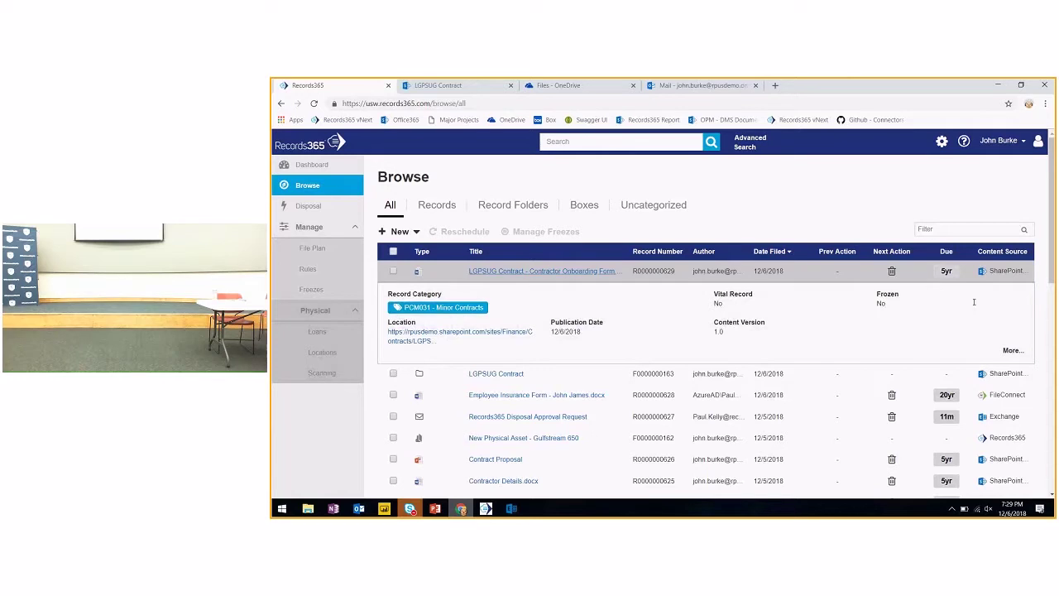
click(1016, 351)
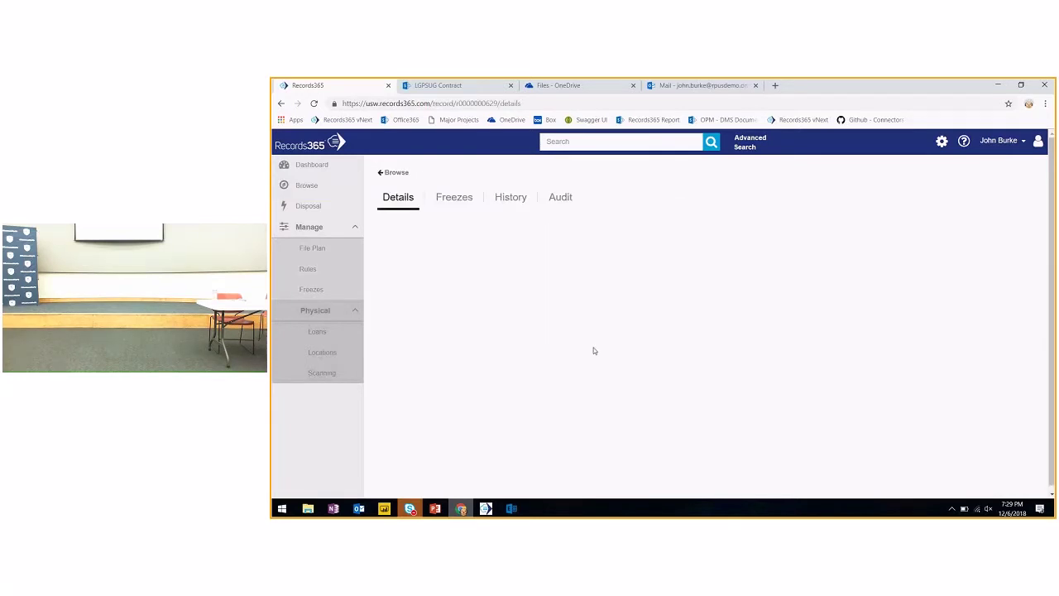
Step: Highlight the SharePoint Online section heading and examine the metadata fields captured for the LGPSUG onboarding form
scroll(503, 314, down, 10)
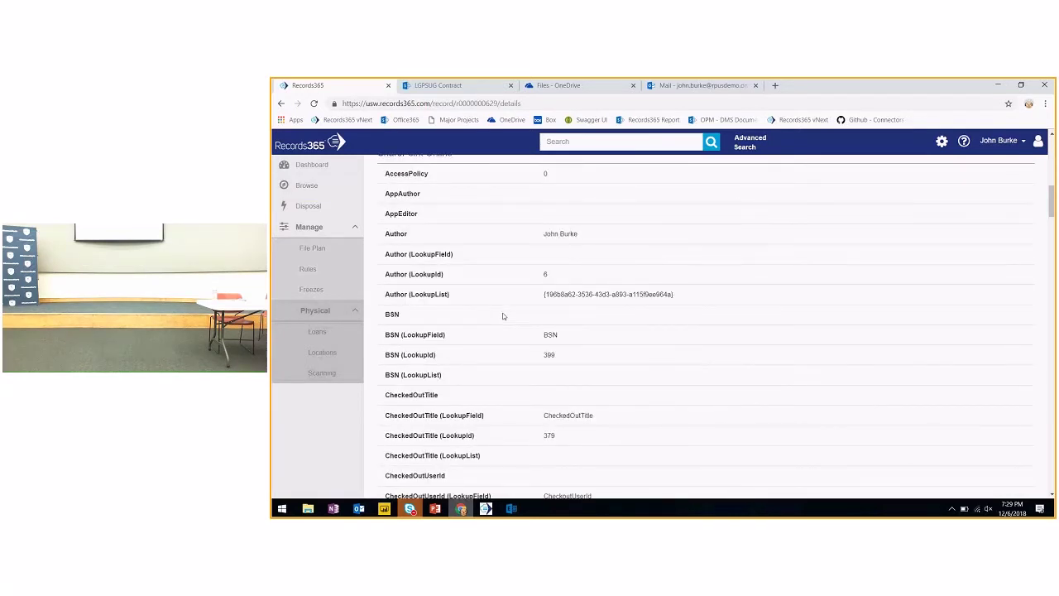
scroll(502, 316, up, 2)
drag(387, 255, 456, 255)
scroll(511, 357, down, 10)
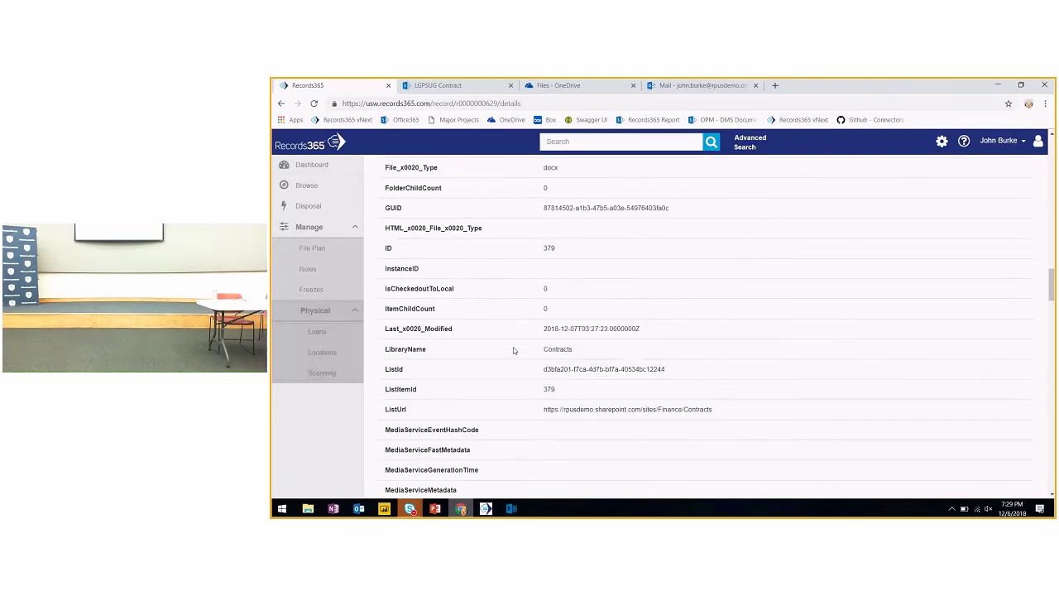
scroll(513, 350, down, 5)
scroll(514, 348, down, 5)
scroll(514, 349, down, 3)
scroll(512, 352, up, 8)
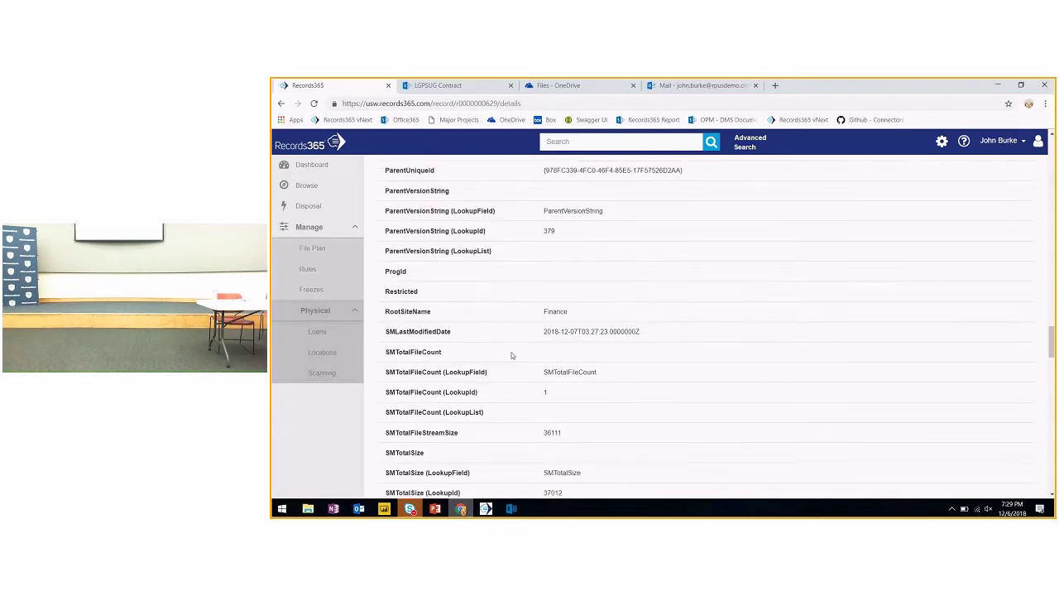
scroll(513, 360, up, 15)
scroll(513, 356, up, 3)
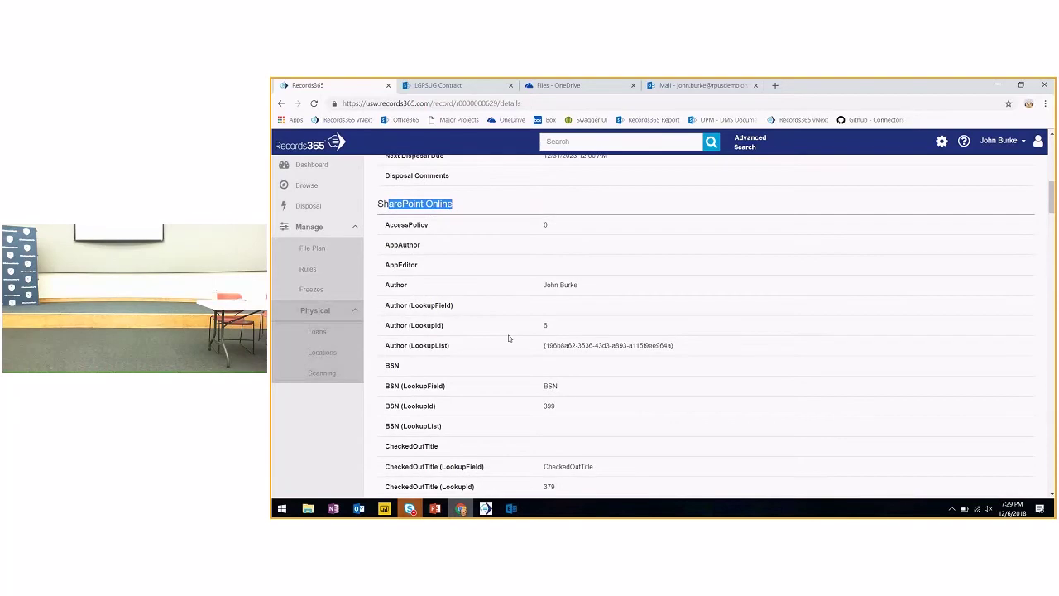
Step: Highlight the captured contract date and value fields, and the customer name, term path and term set ID values
scroll(478, 336, down, 6)
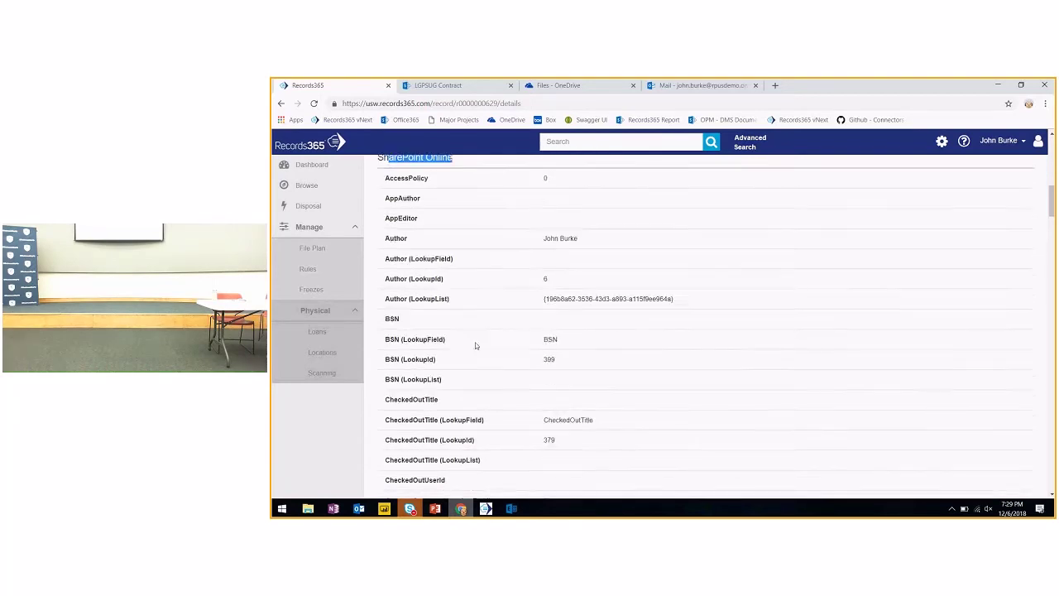
scroll(473, 331, down, 2)
scroll(447, 282, up, 4)
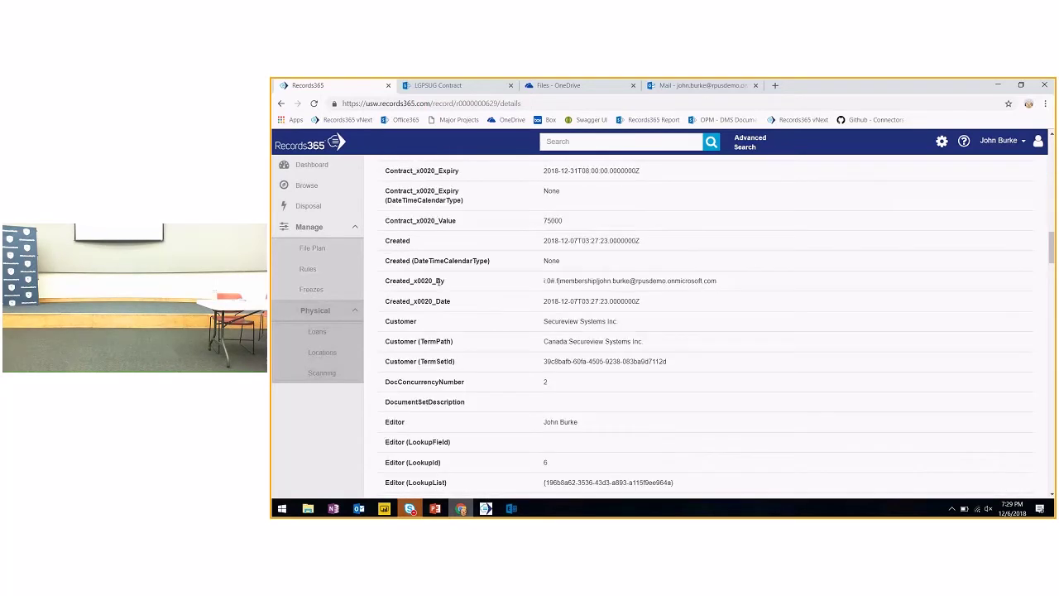
drag(390, 245, 638, 369)
click(525, 423)
scroll(525, 423, down, 1)
double_click(559, 397)
drag(549, 418, 645, 419)
drag(581, 437, 696, 437)
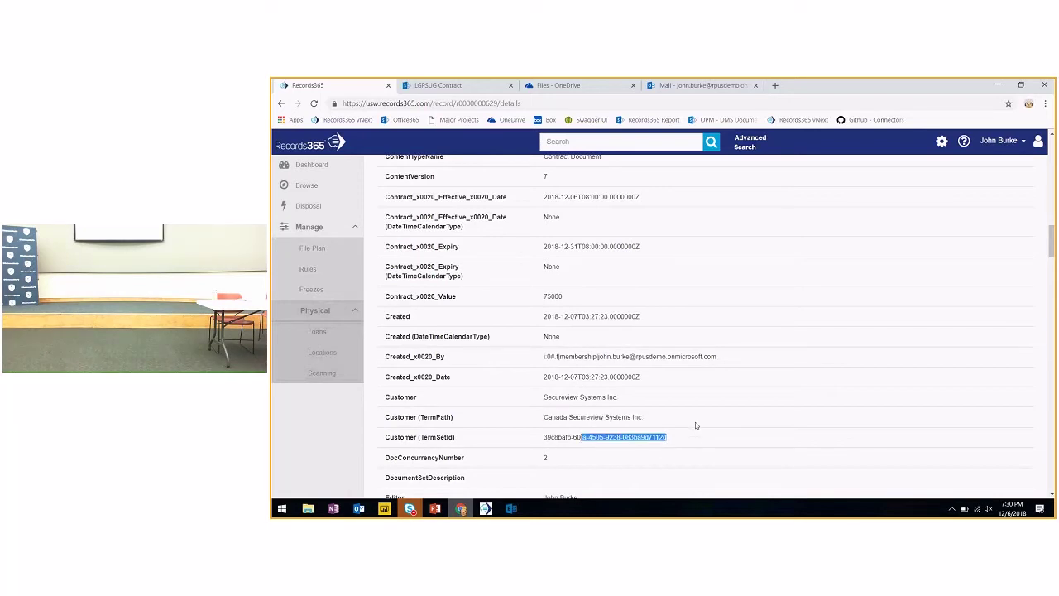
Step: Review the version history of the LGPSUG onboarding form record
scroll(605, 392, up, 10)
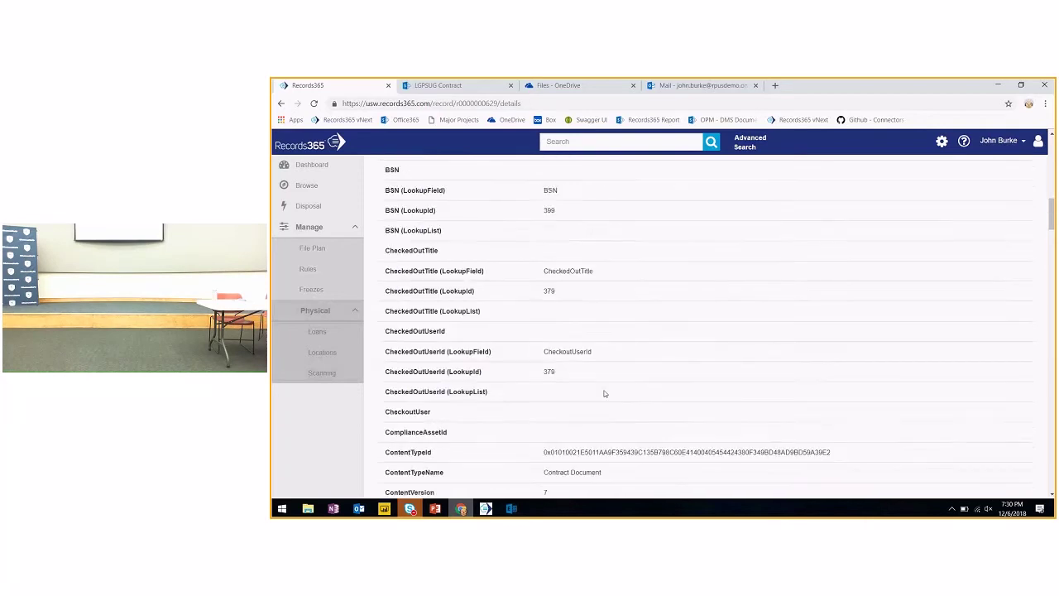
scroll(577, 410, up, 8)
click(524, 234)
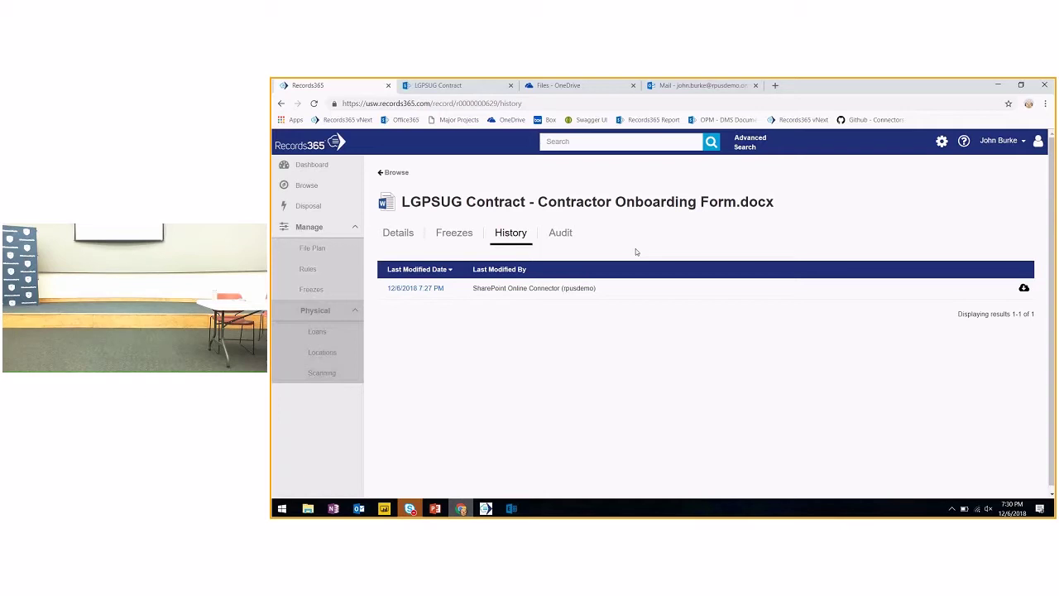
Step: Open the file plan and expand the PRO - Procurement category
click(333, 247)
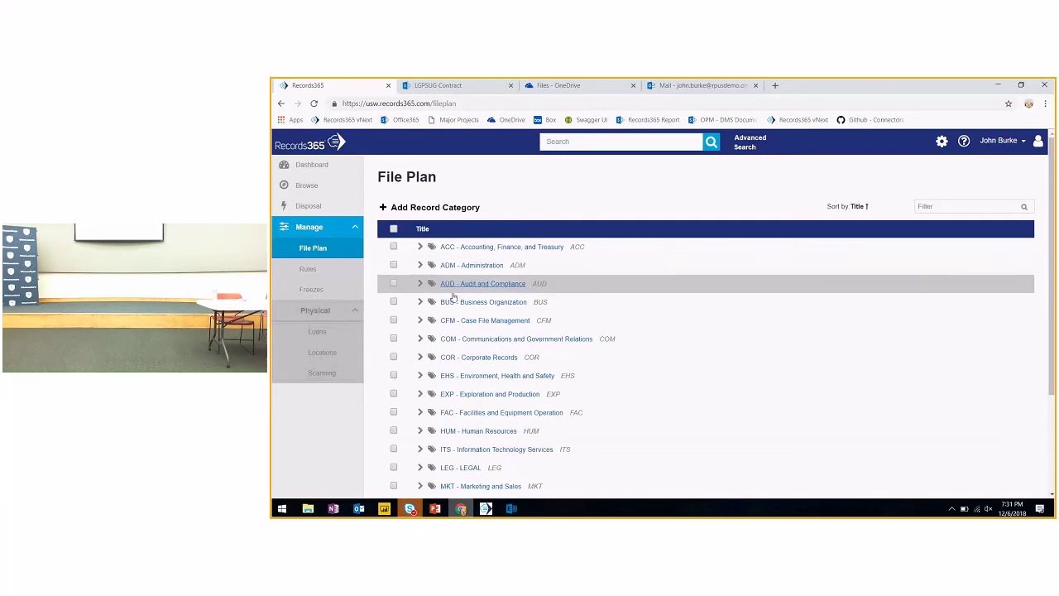
scroll(453, 296, down, 3)
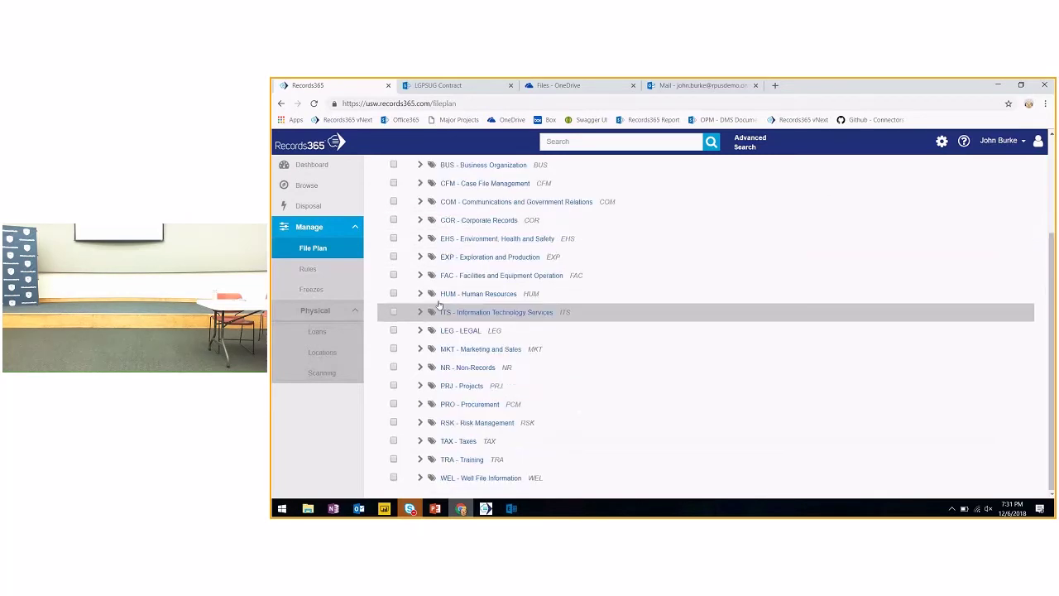
click(419, 404)
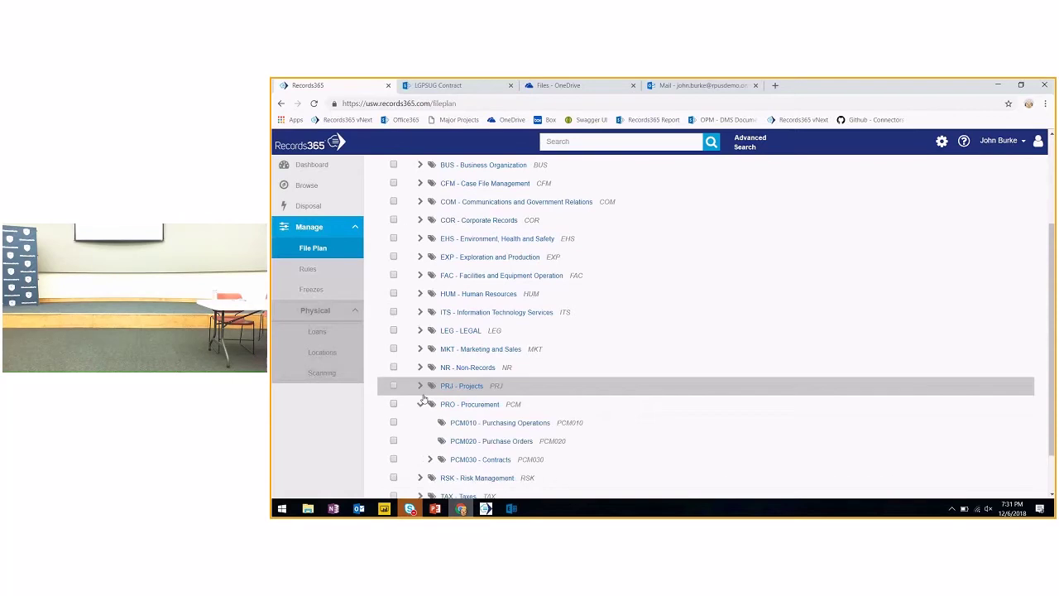
Step: Expand the PCM030 - Contracts category and open the retention schedule of PCM031 - Minor Contracts
click(430, 459)
scroll(430, 461, down, 2)
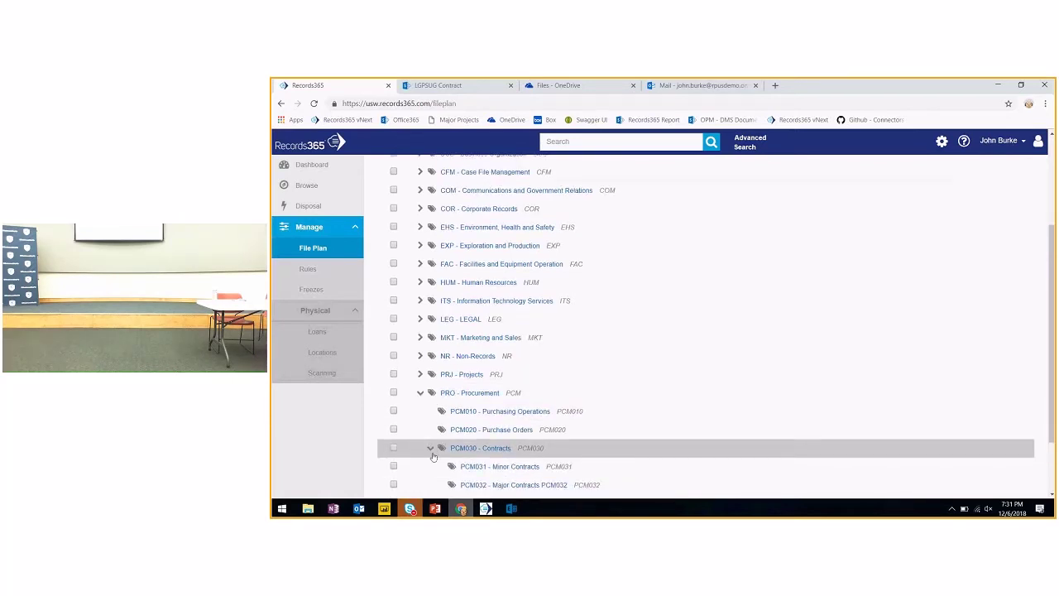
click(514, 389)
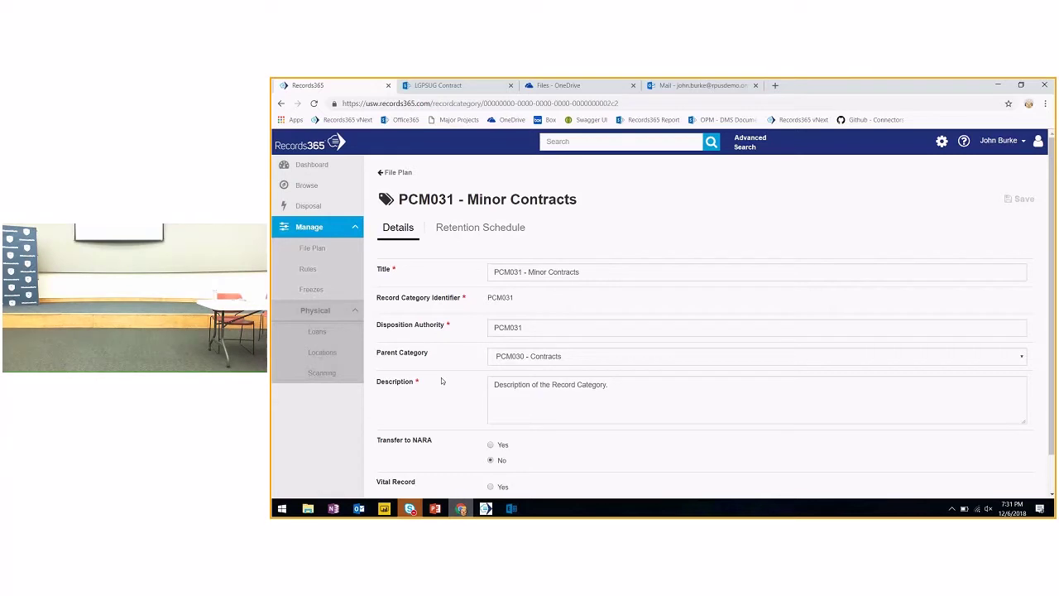
click(501, 234)
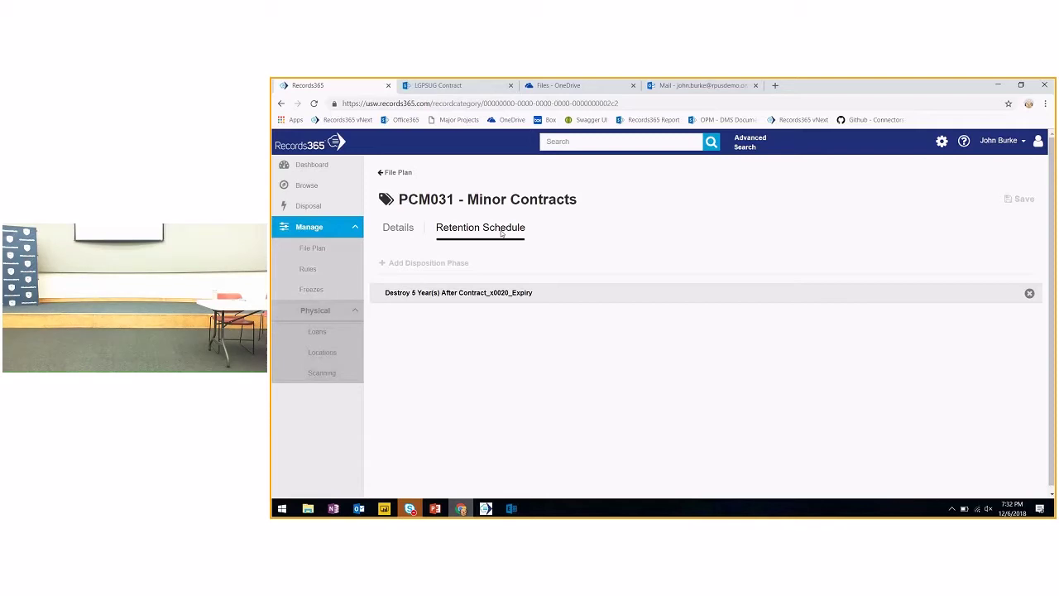
Step: Open the Minor Contracts Destroy phase and review the available disposition actions and retention period units
click(493, 304)
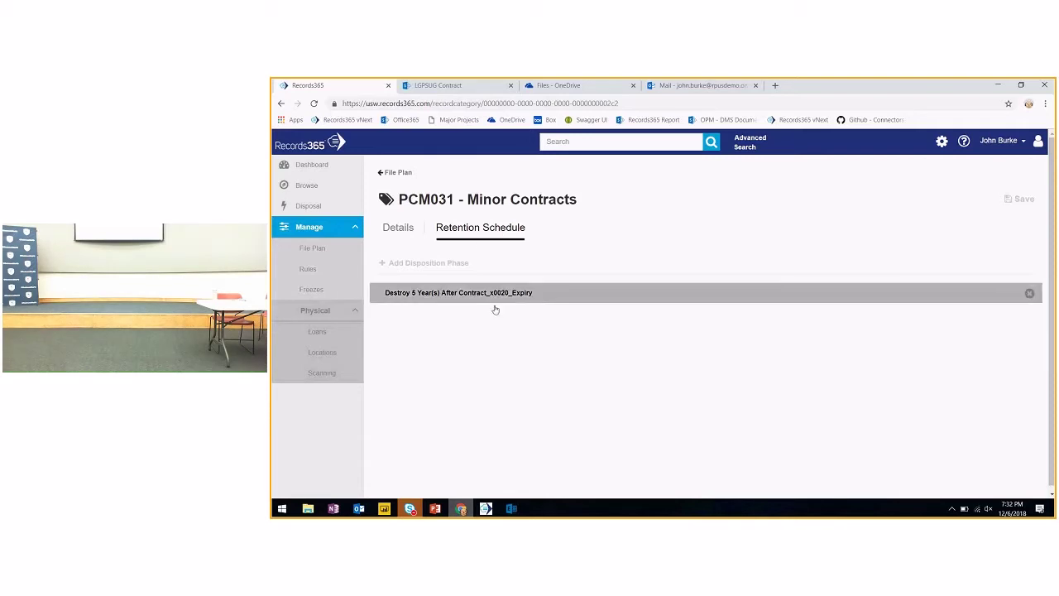
key(ctrl+plus)
key(ctrl+plus)
key(ctrl+plus)
key(ctrl+plus)
key(ctrl+plus)
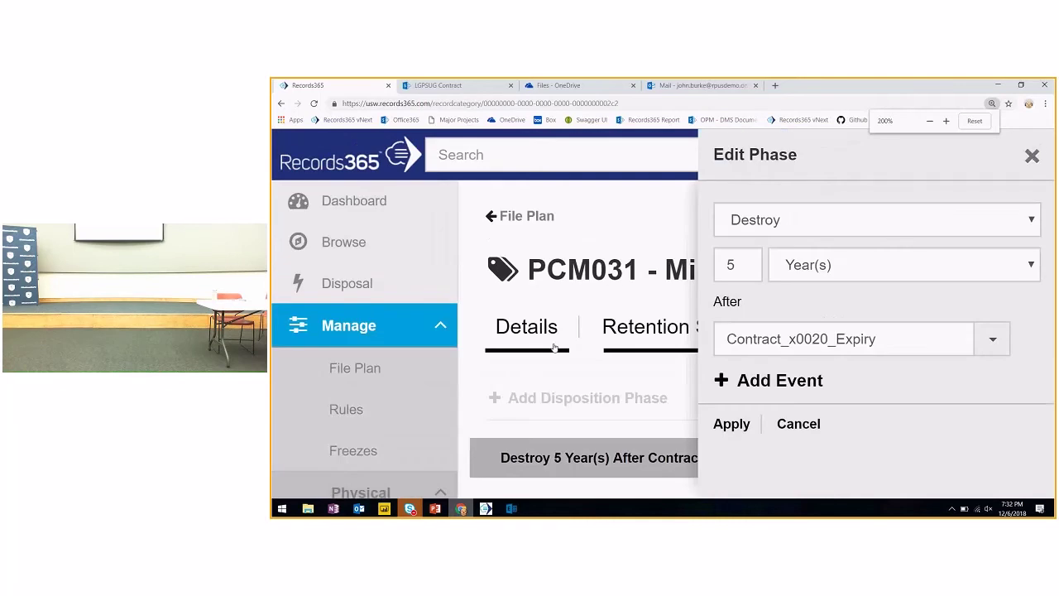
click(750, 222)
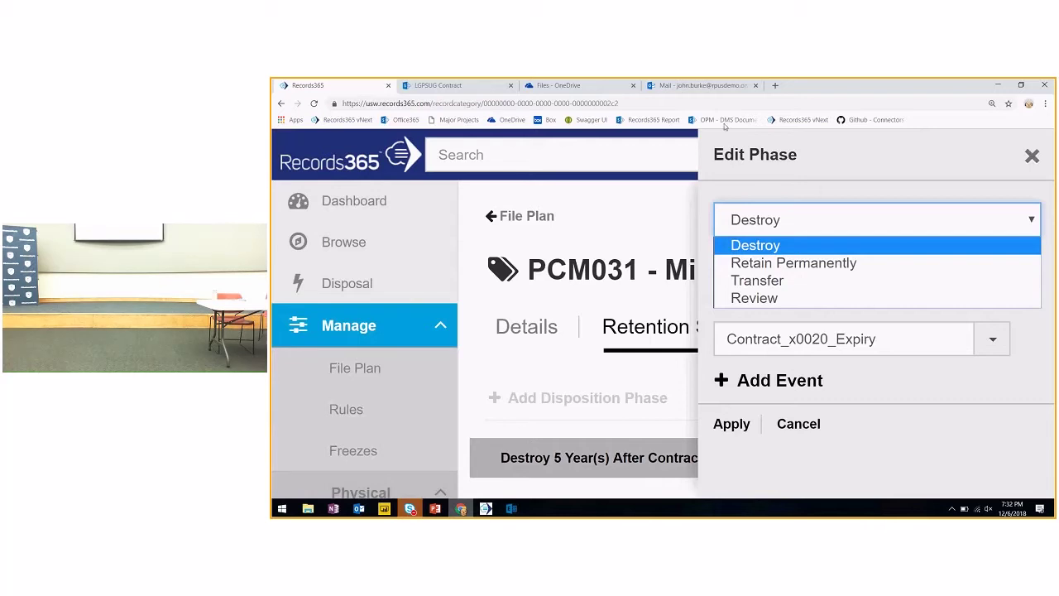
click(799, 190)
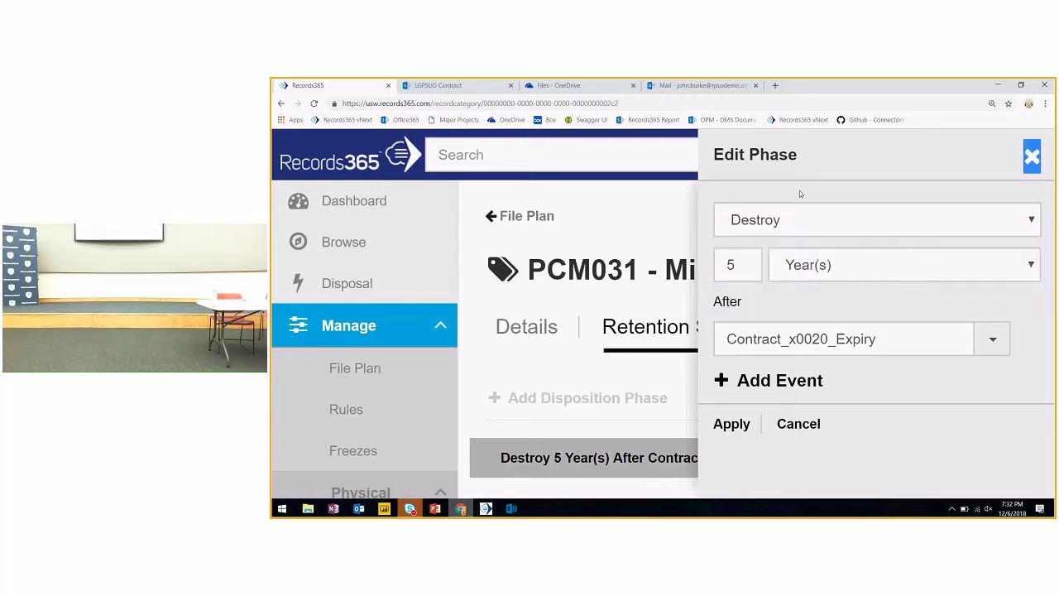
click(792, 269)
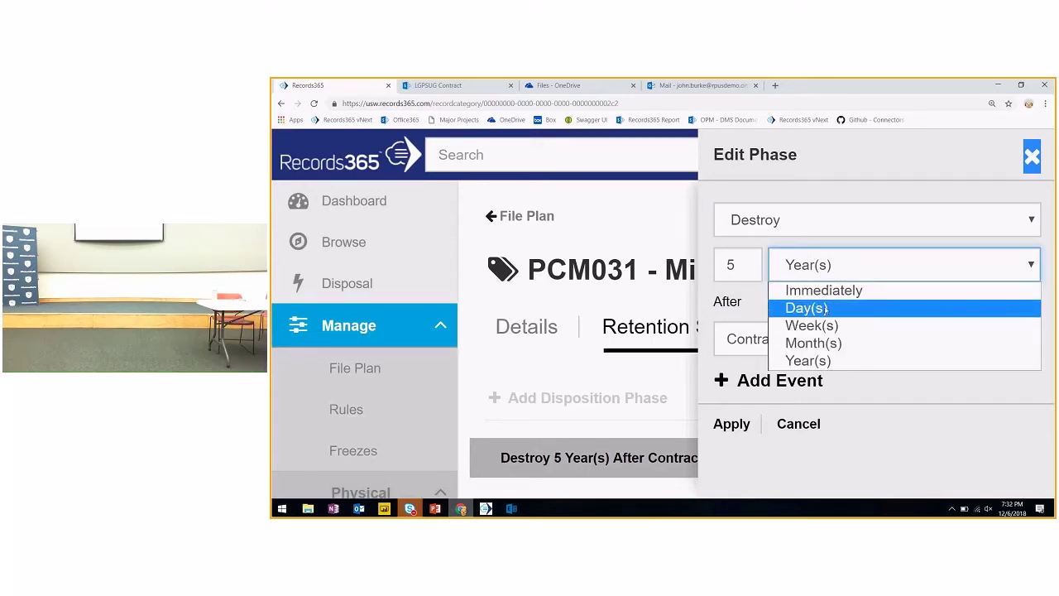
click(887, 420)
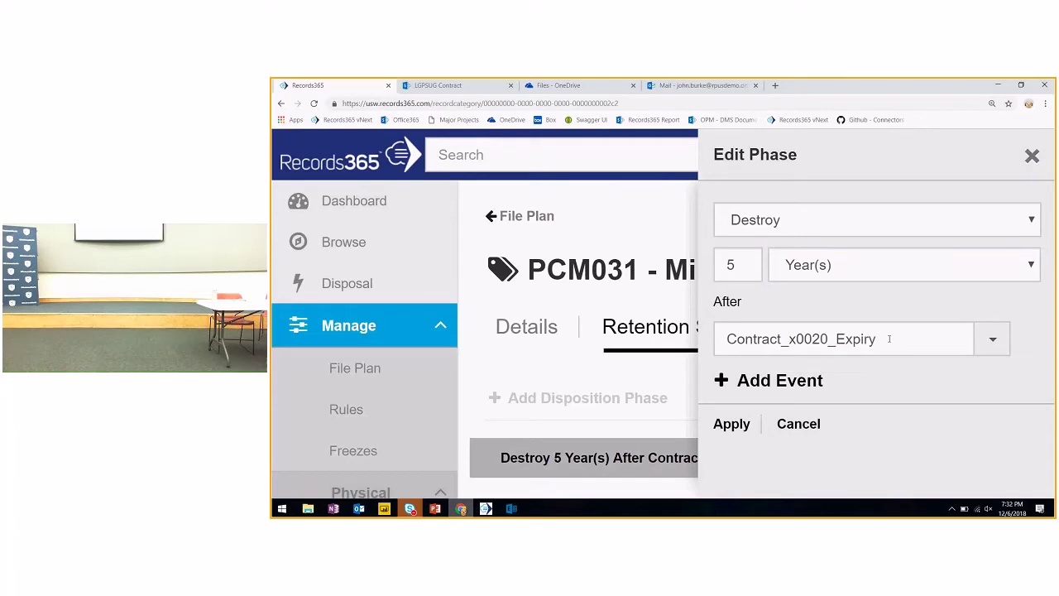
Step: Review the date events from each content source that can trigger the Destroy phase
click(889, 338)
key(ctrl+minus)
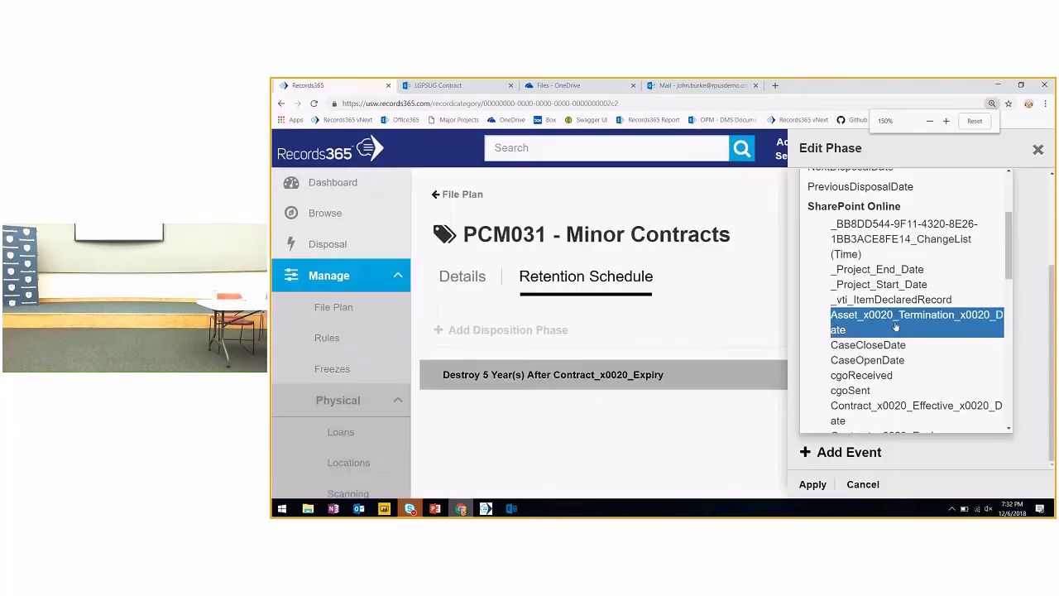
scroll(895, 327, up, 2)
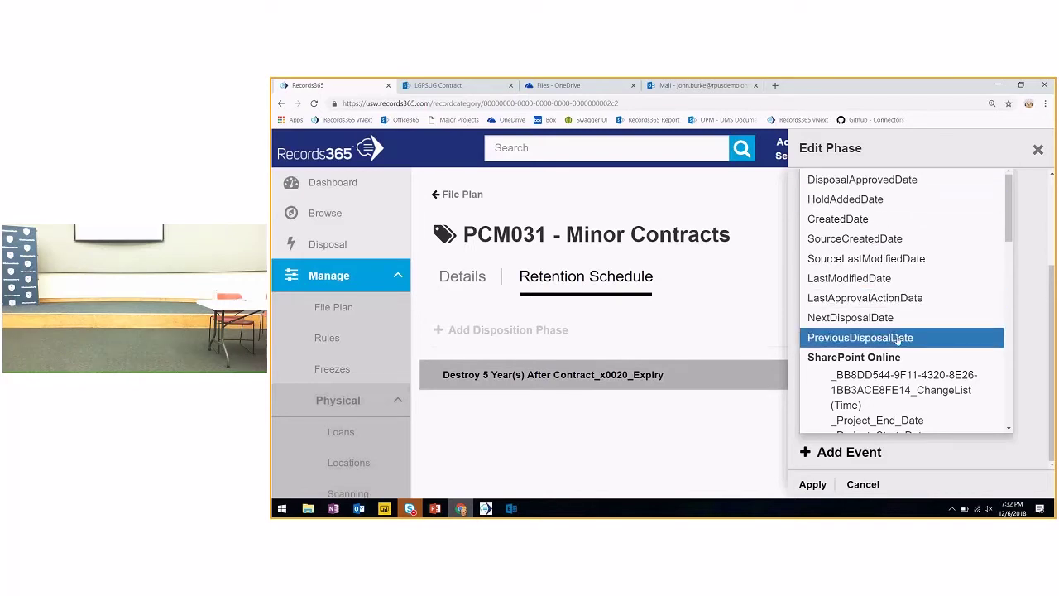
scroll(894, 339, down, 2)
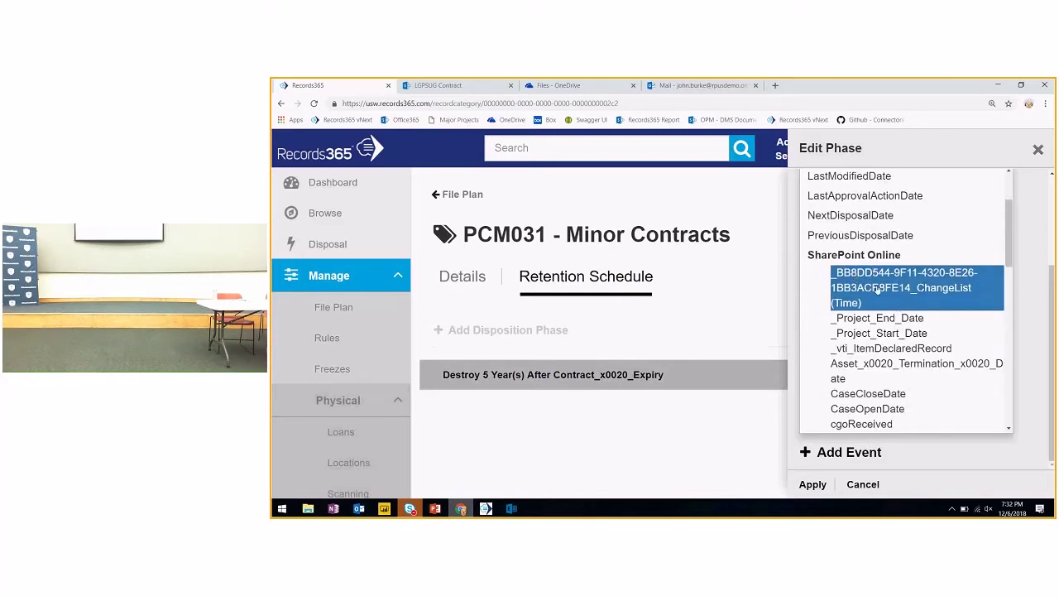
scroll(865, 283, down, 2)
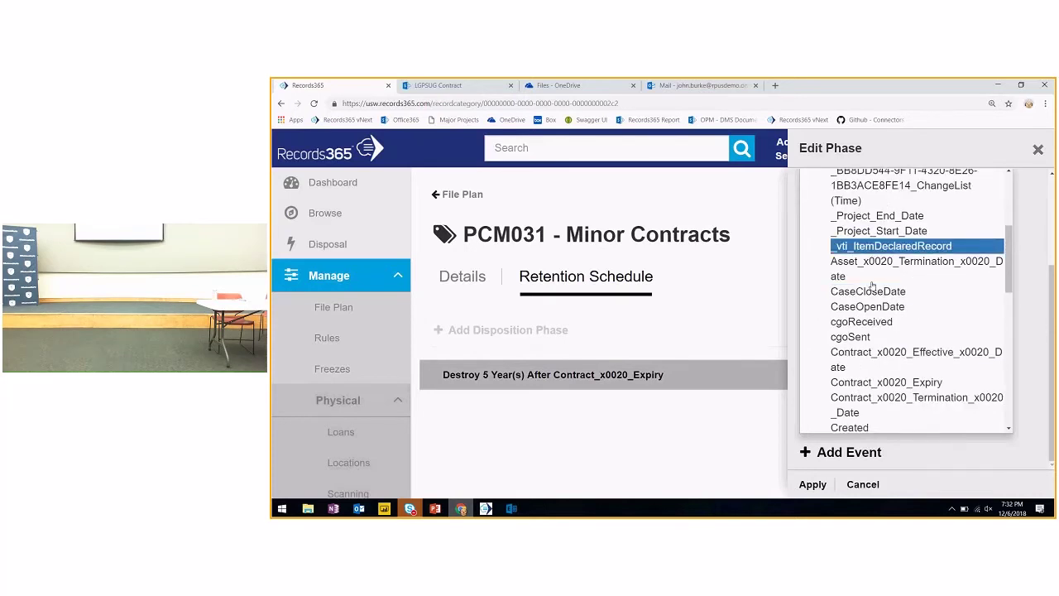
scroll(872, 285, down, 5)
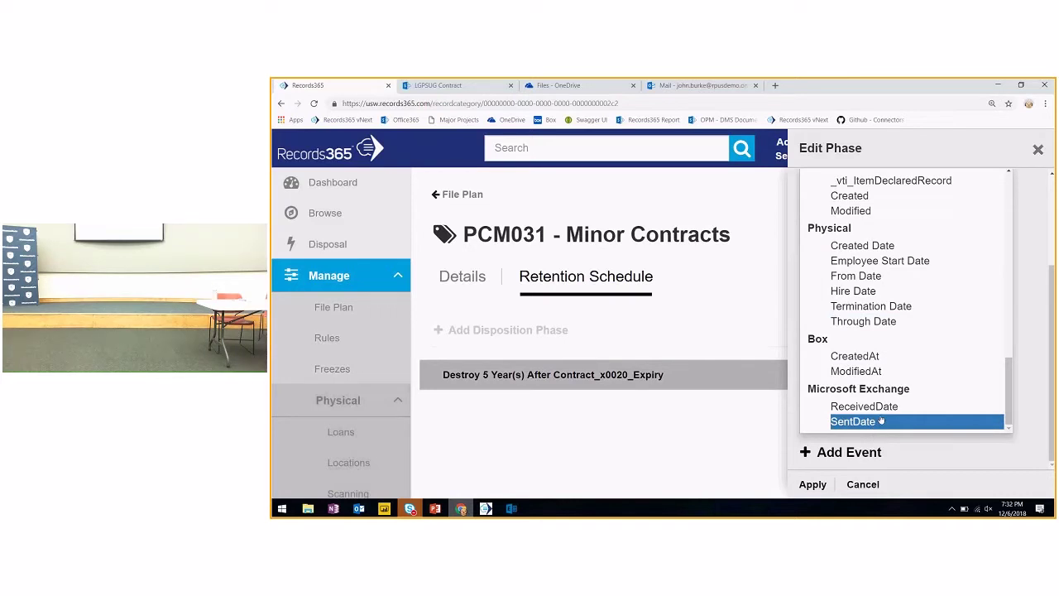
click(930, 450)
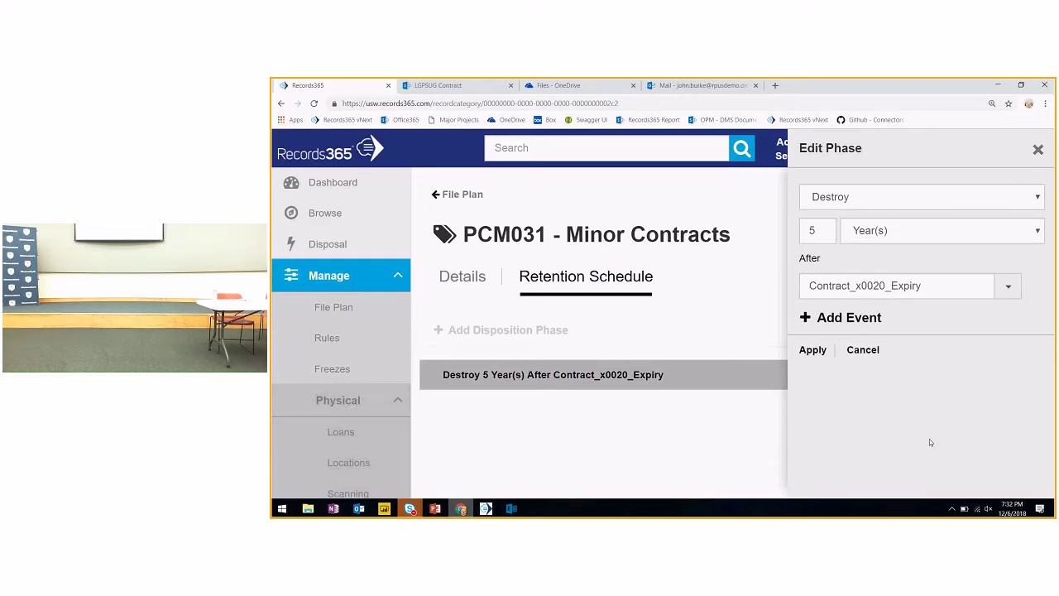
Step: Add three alternative trigger events to the Destroy phase, setting the first two to the Physical dates Created Date and From Date
click(849, 317)
click(849, 343)
click(849, 377)
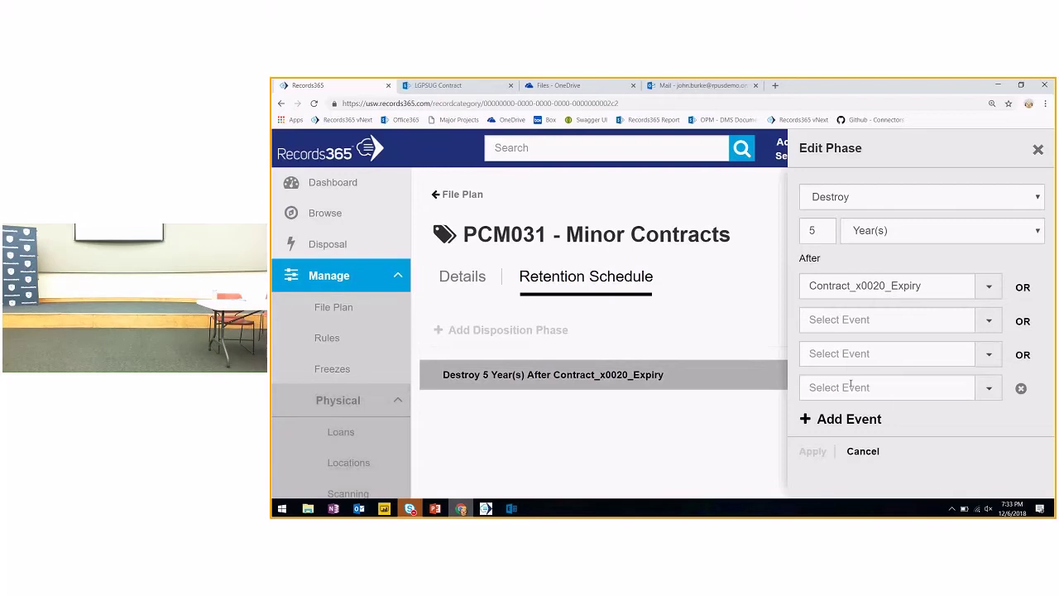
click(911, 321)
scroll(901, 397, down, 5)
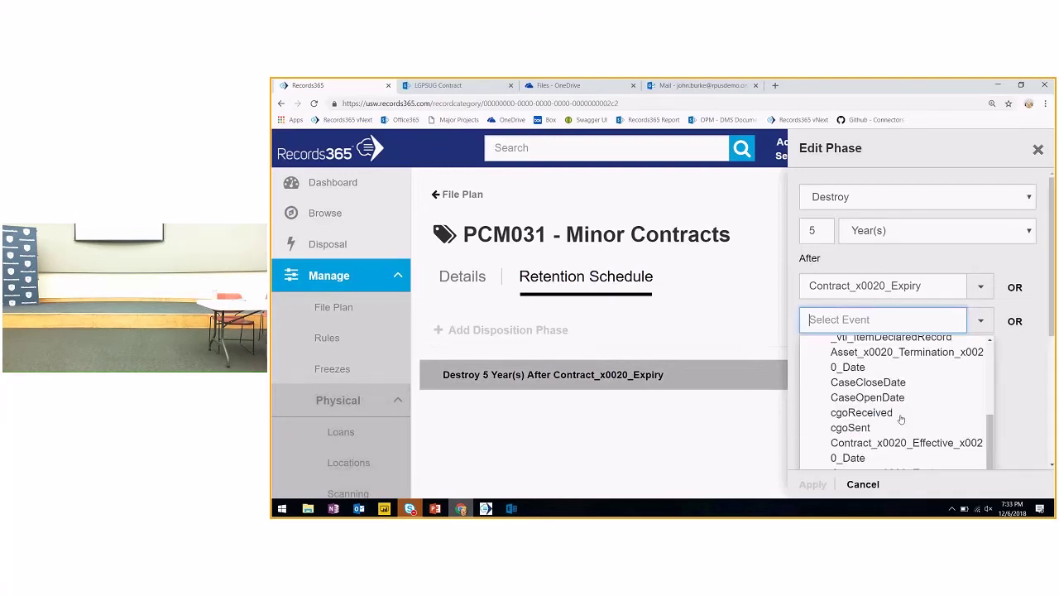
scroll(901, 414, down, 3)
click(881, 412)
click(879, 356)
scroll(885, 414, down, 10)
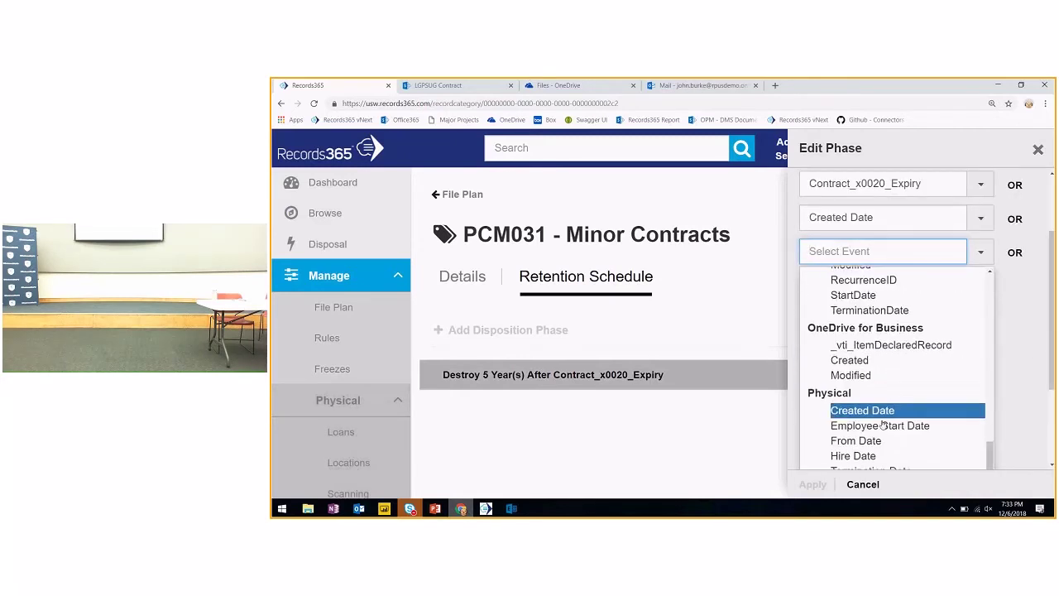
click(886, 441)
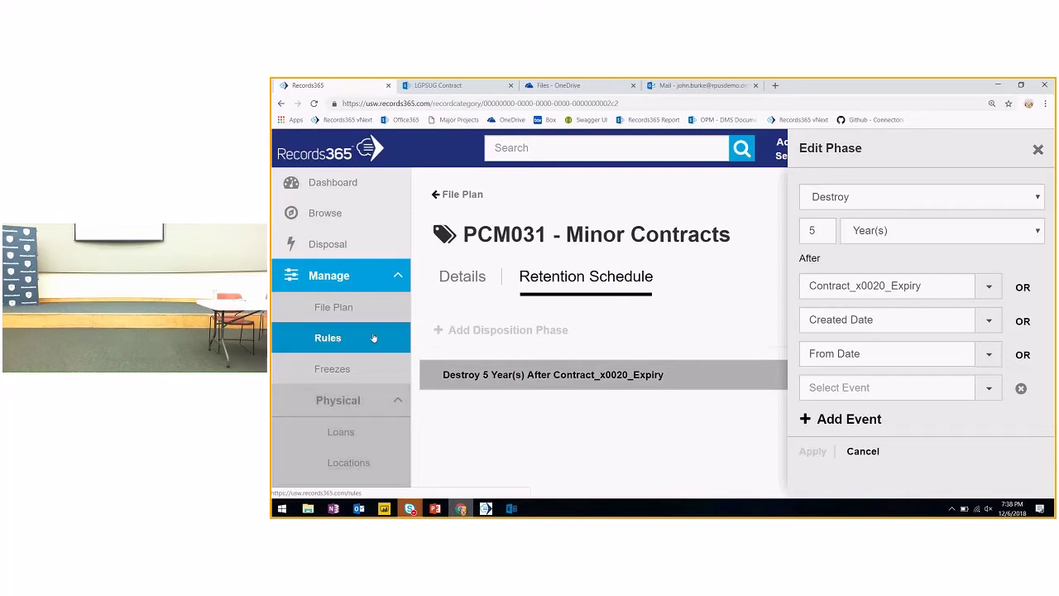
Step: Open the classification rules and examine the overall structure of the decision tree
click(368, 338)
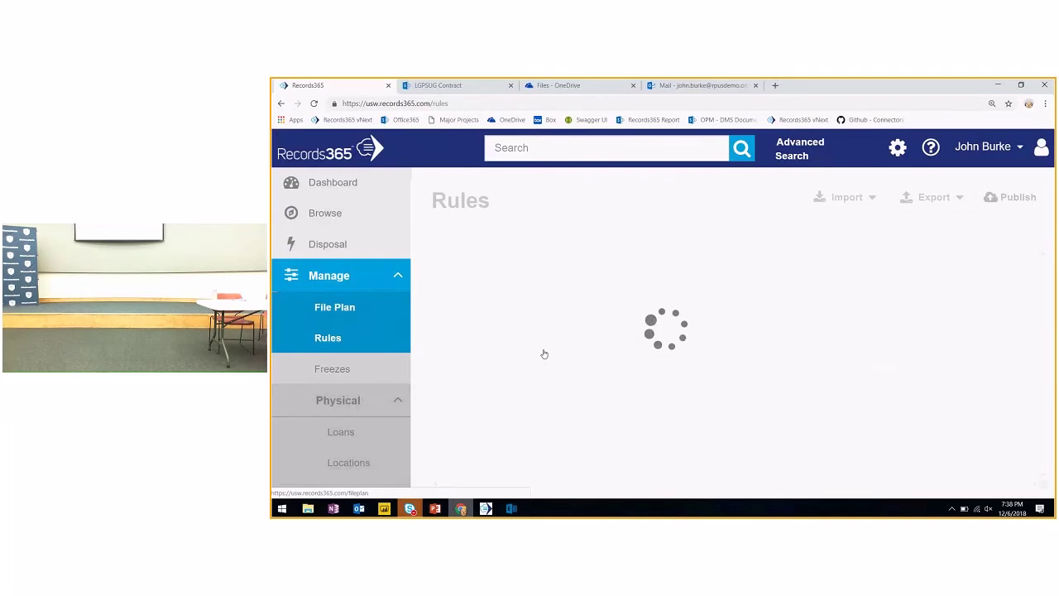
key(ctrl+minus)
key(ctrl+minus)
key(ctrl+minus)
key(ctrl+minus)
key(ctrl+minus)
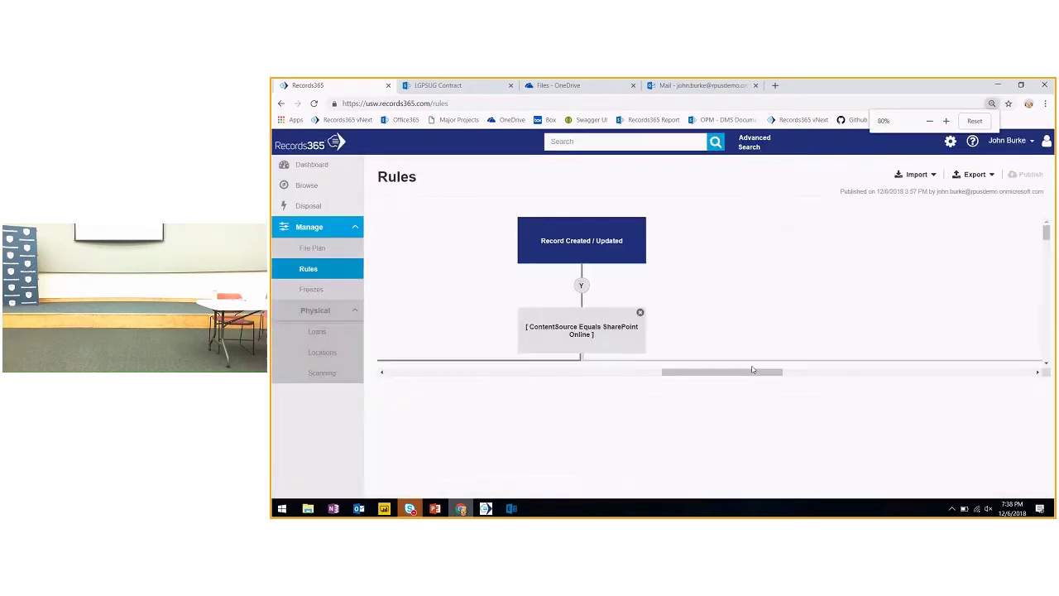
key(ctrl+minus)
key(ctrl+minus)
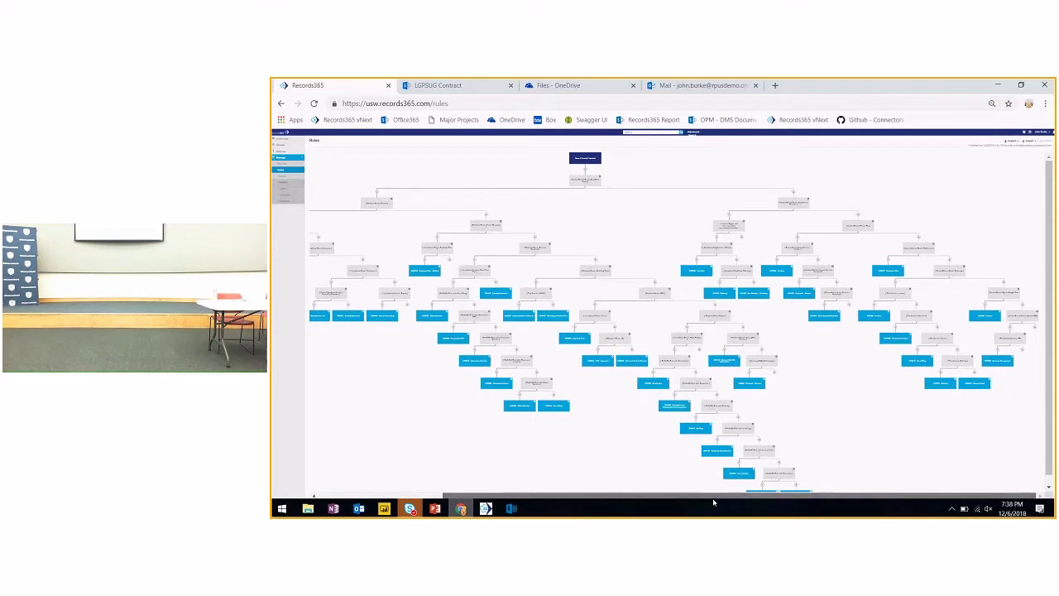
drag(713, 496, 637, 469)
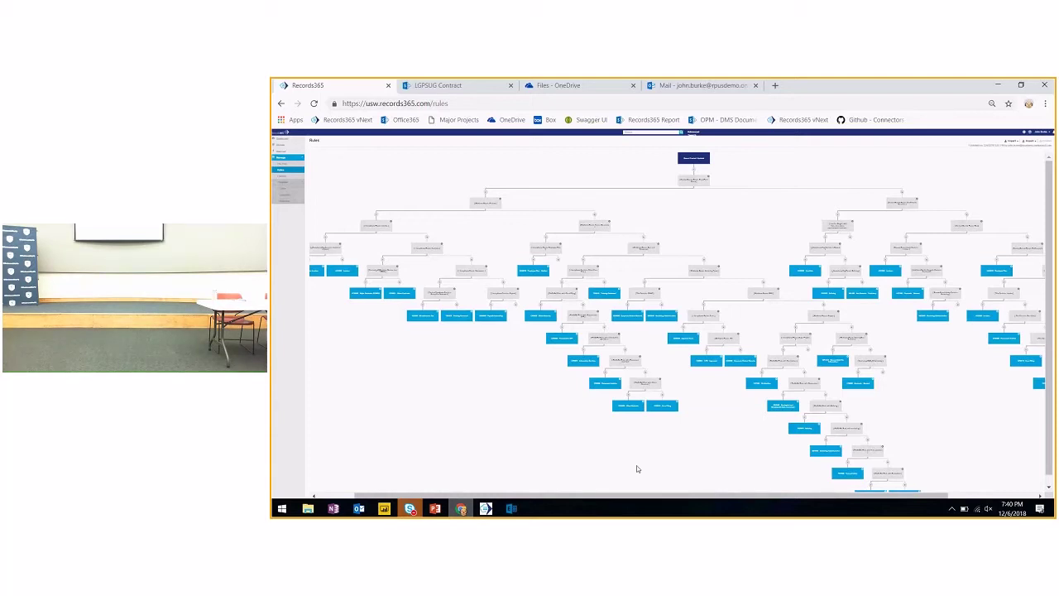
Step: Open the criteria of the rule node that checks whether ContentSource equals SharePoint Online
scroll(500, 403, up, 6)
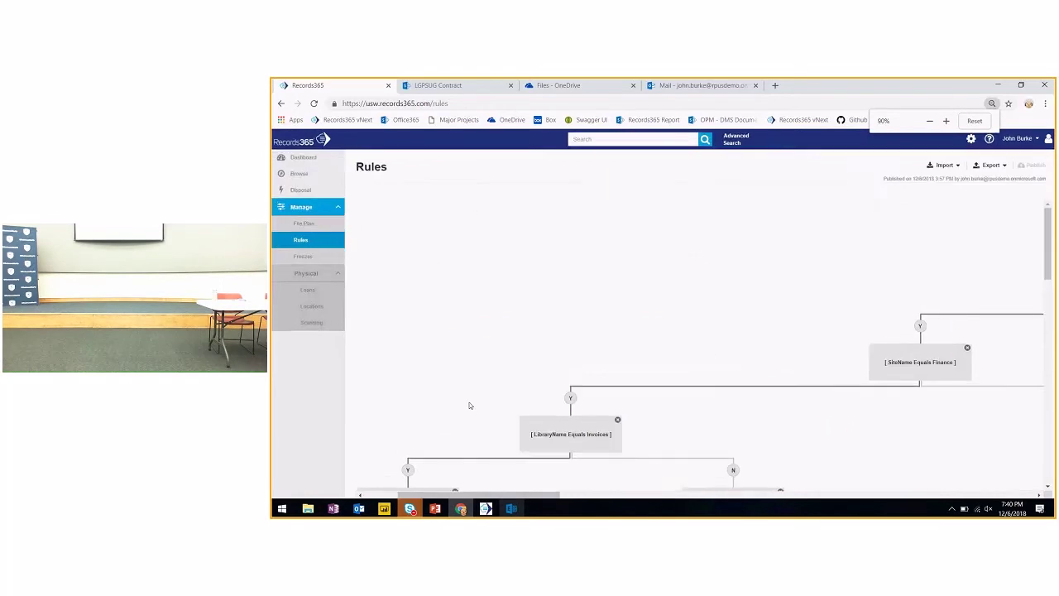
drag(461, 499, 686, 486)
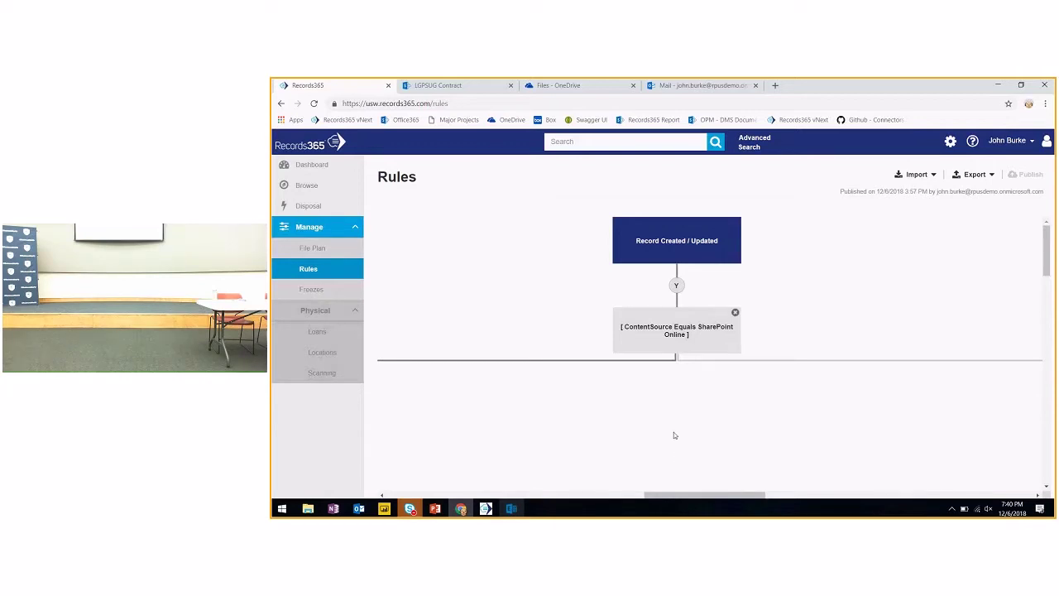
click(684, 340)
click(684, 340)
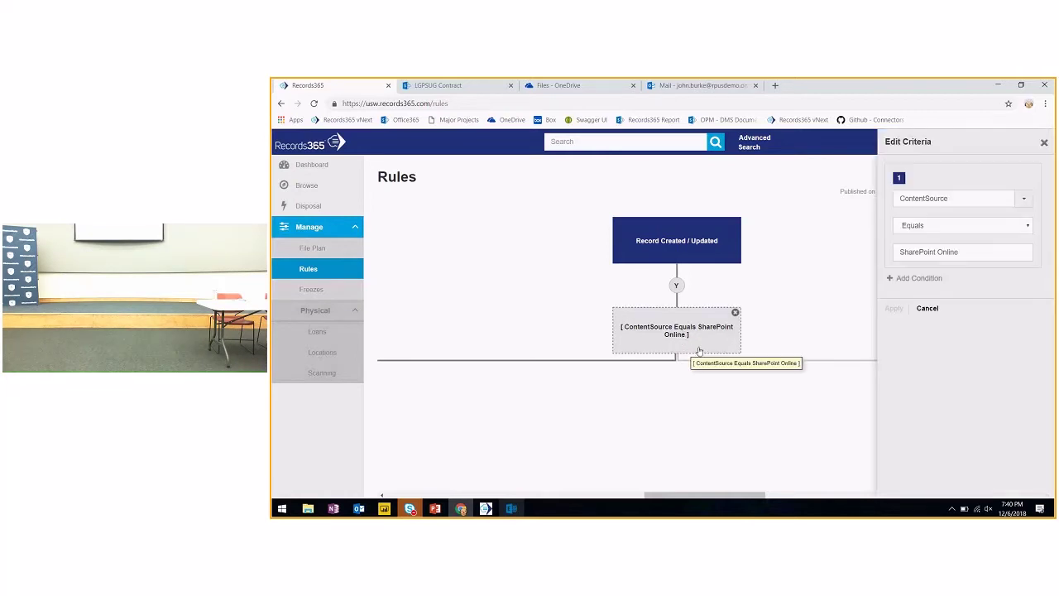
key(ctrl+plus)
key(ctrl+plus)
key(ctrl+plus)
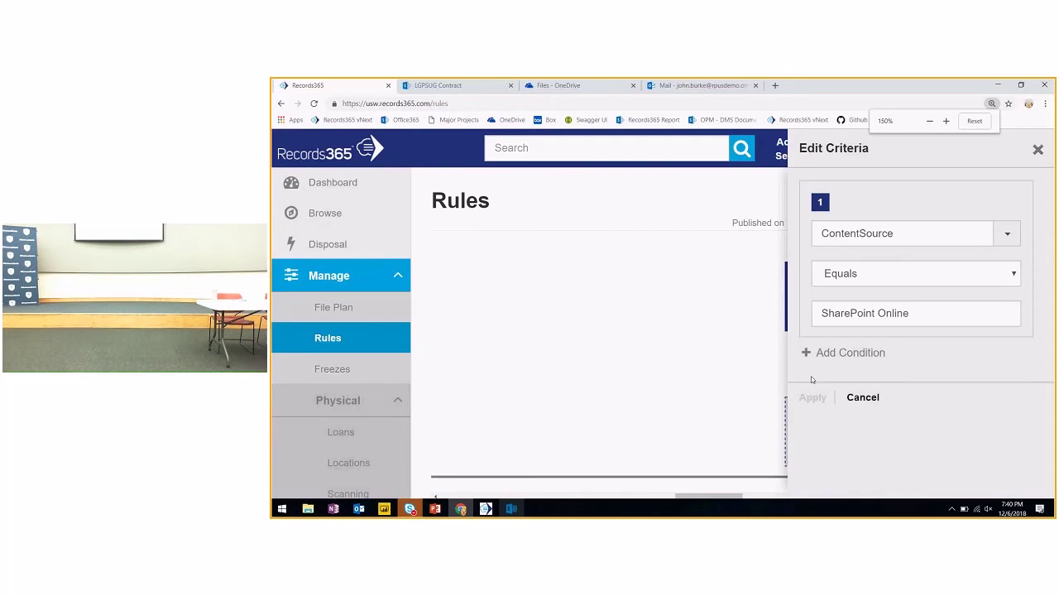
Step: Review the metadata fields from each content source that the SharePoint Online rule's condition can test
click(1007, 234)
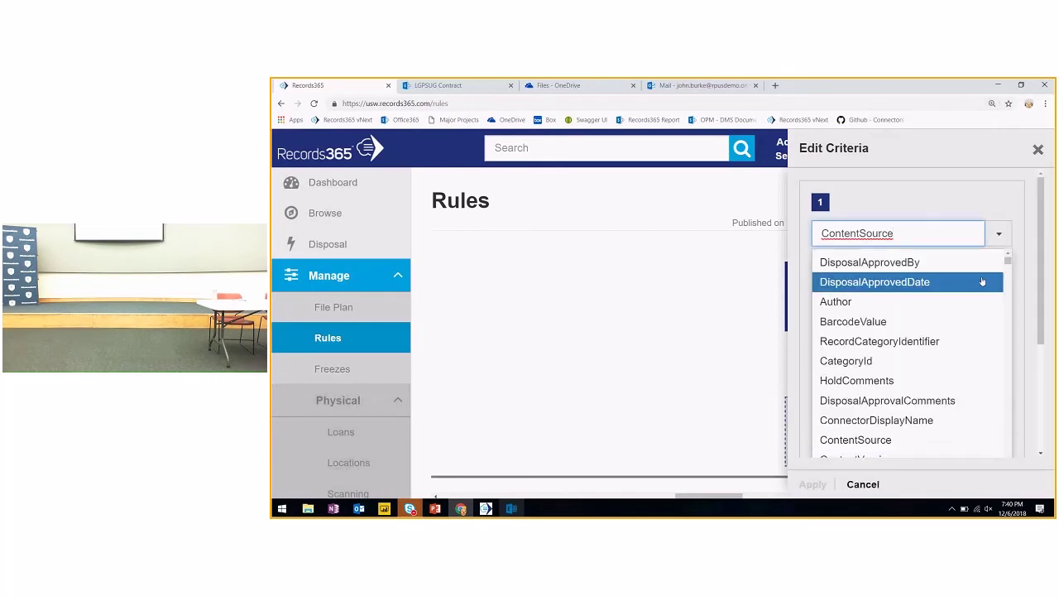
scroll(982, 282, down, 2)
scroll(983, 282, down, 10)
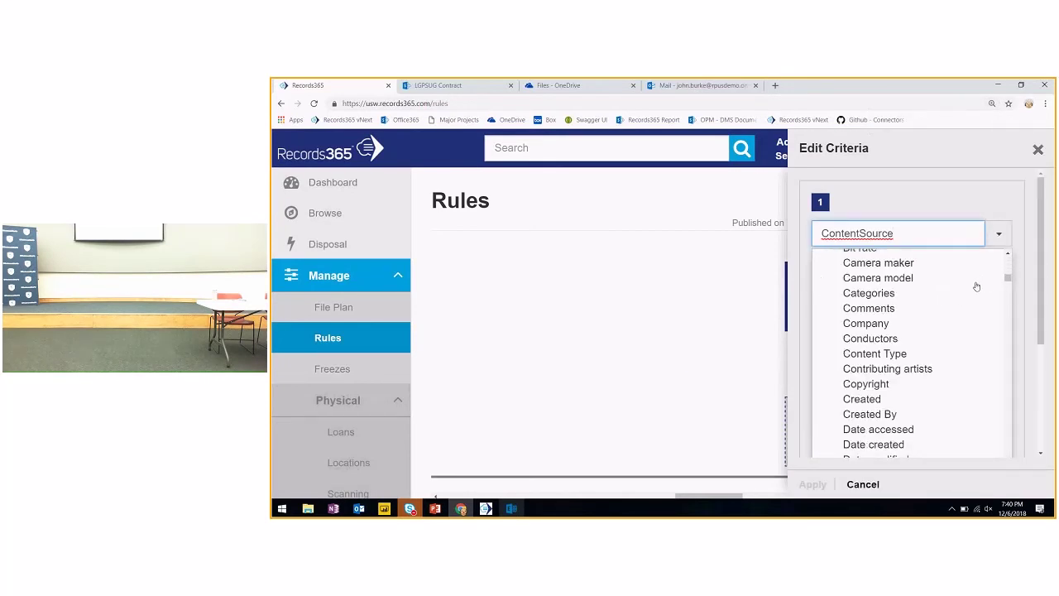
scroll(977, 283, down, 10)
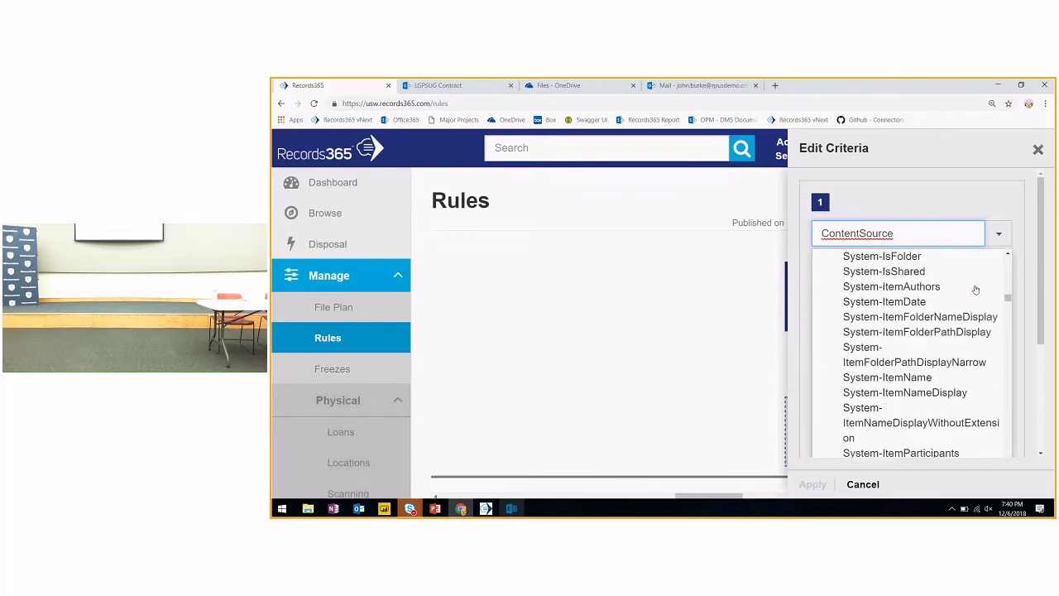
scroll(976, 289, down, 15)
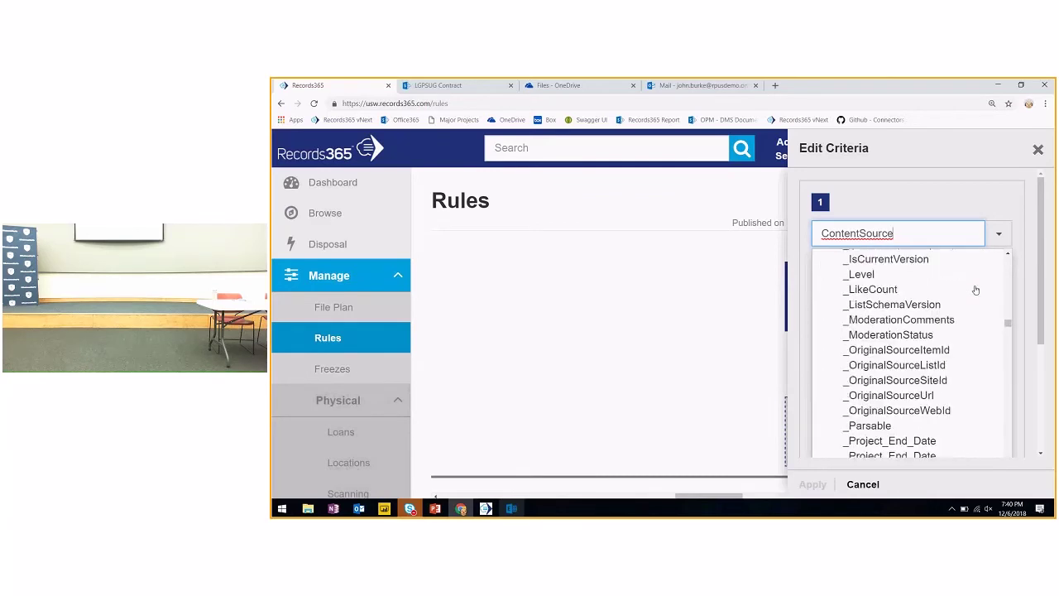
scroll(976, 289, down, 15)
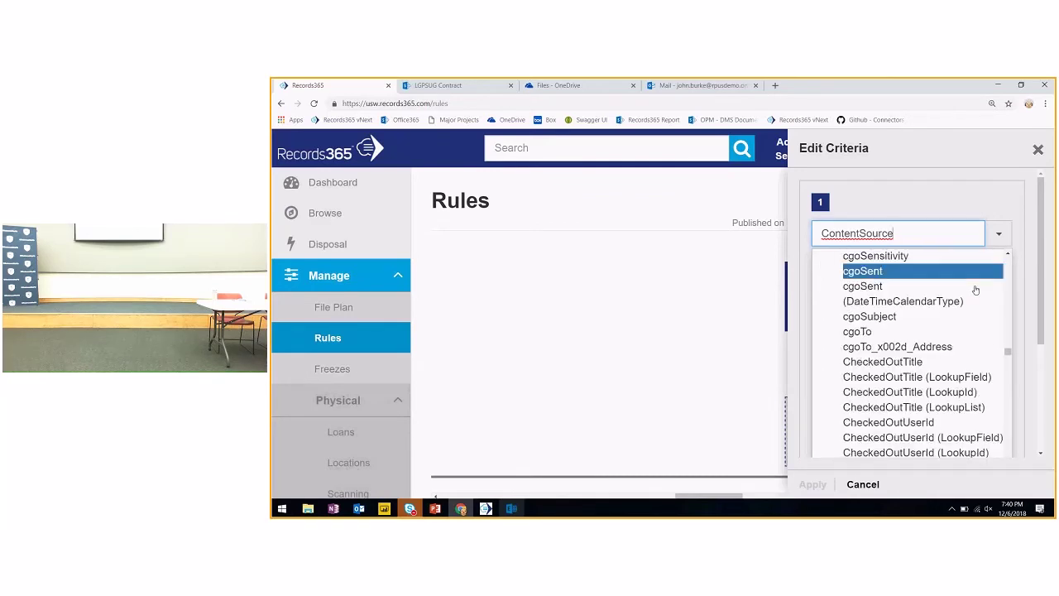
scroll(976, 289, down, 12)
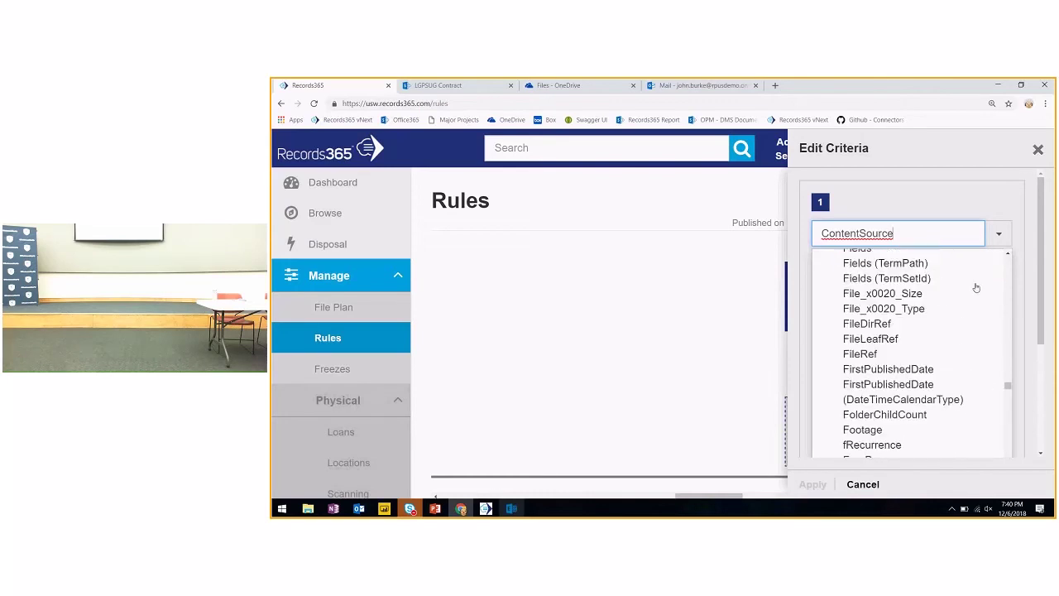
scroll(976, 287, down, 15)
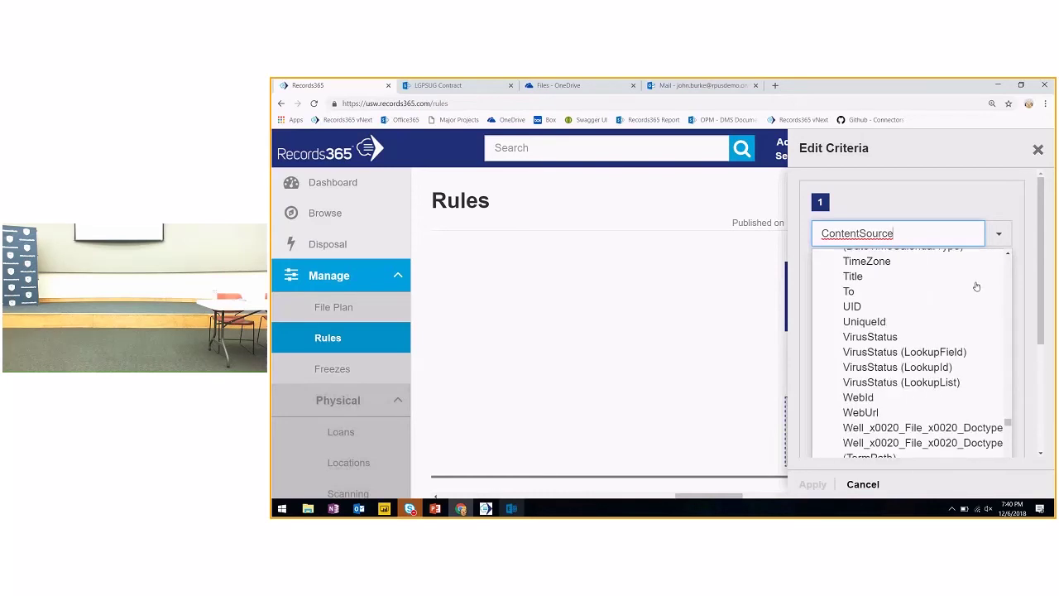
scroll(976, 286, down, 15)
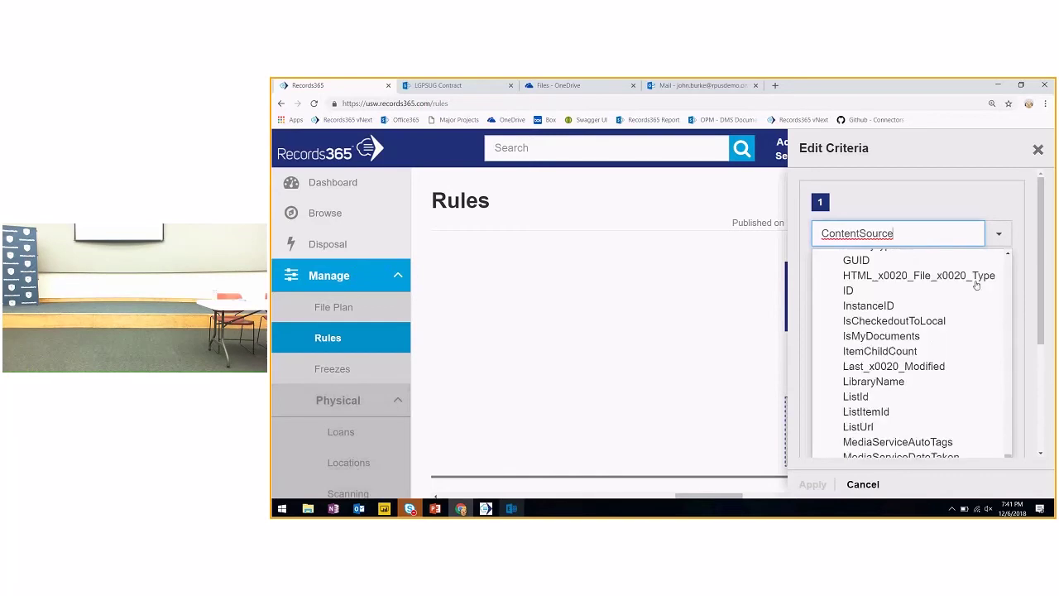
scroll(975, 284, down, 15)
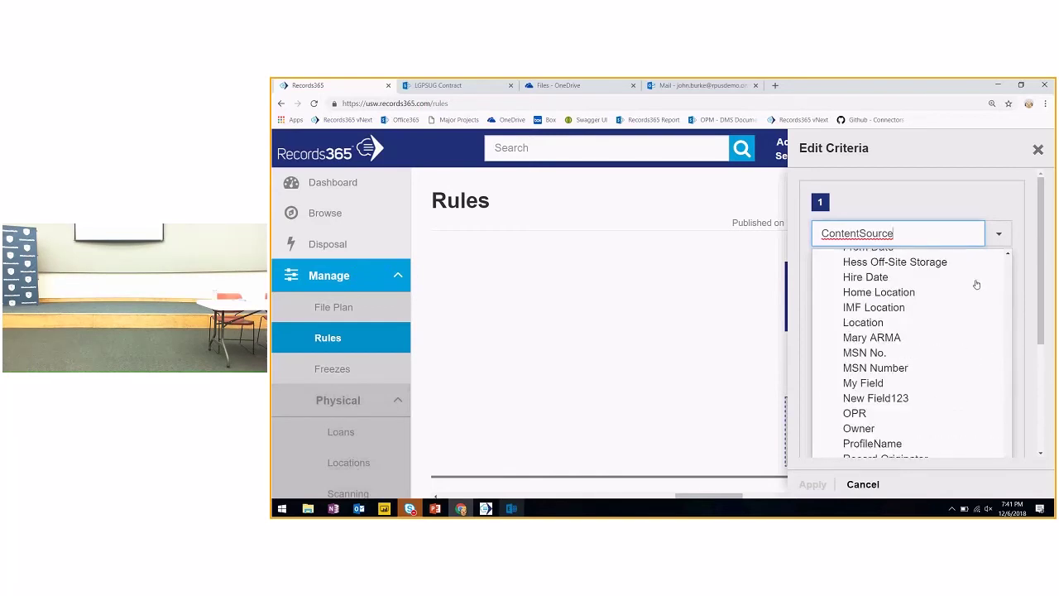
scroll(976, 283, down, 1)
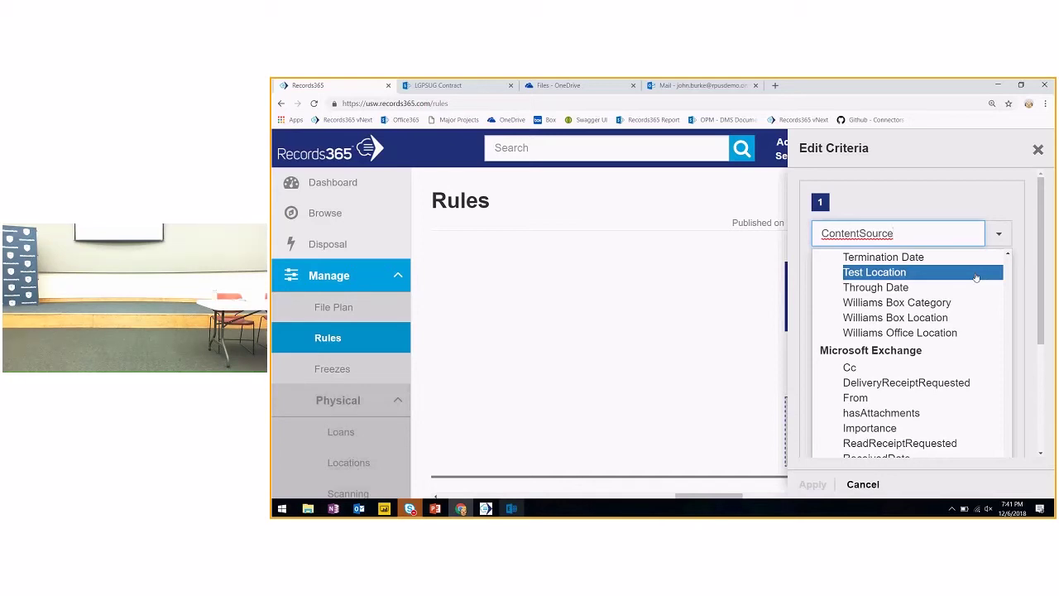
Step: Search the condition's field list for "dms", "contra" and "_complian", and leave the rule criteria without applying changes
drag(941, 234, 752, 224)
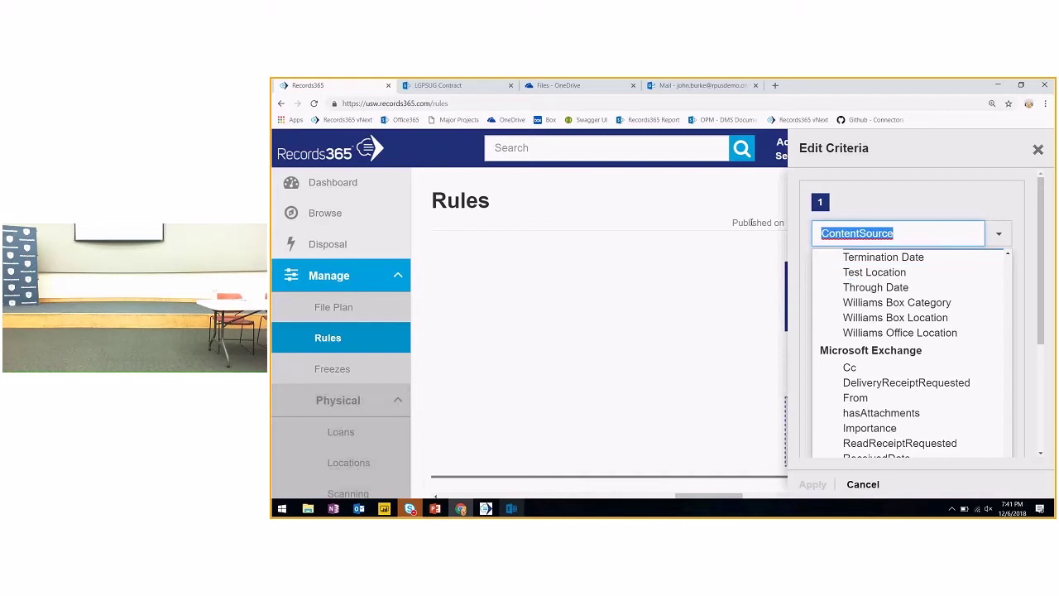
text(dms)
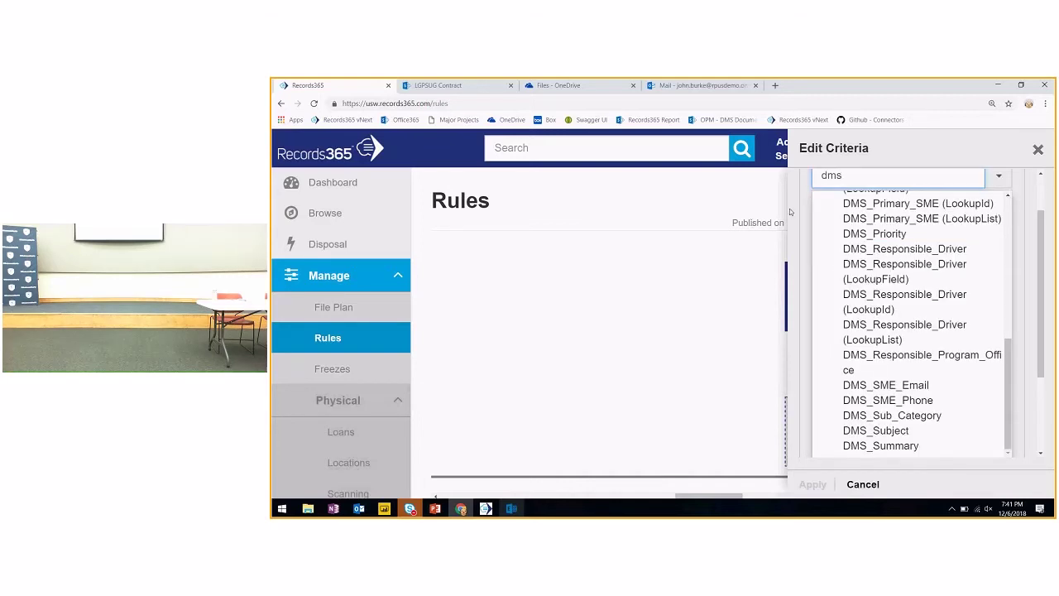
scroll(881, 246, up, 1)
scroll(881, 247, up, 10)
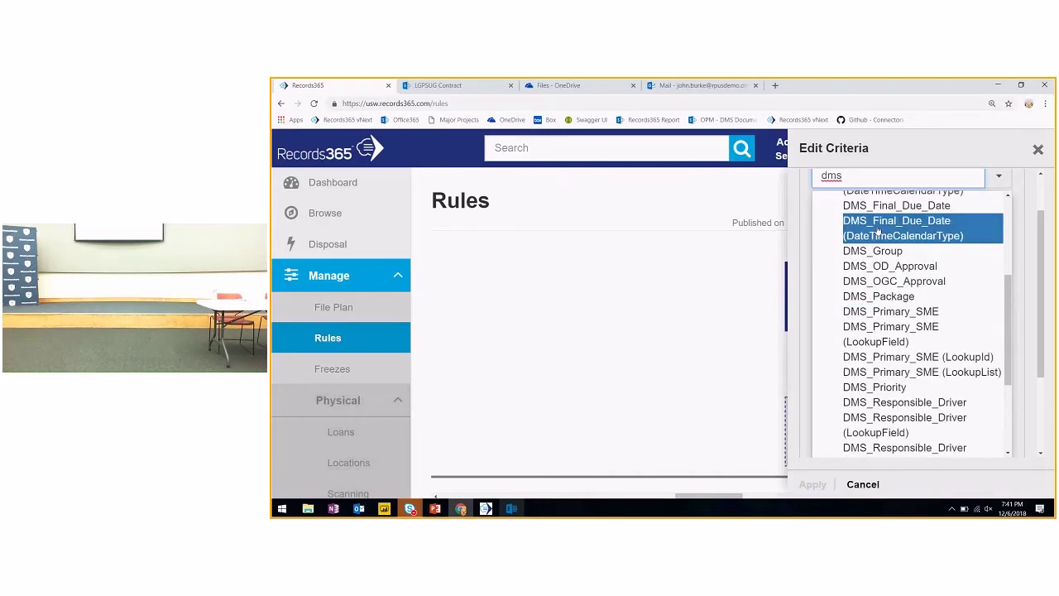
text(contra)
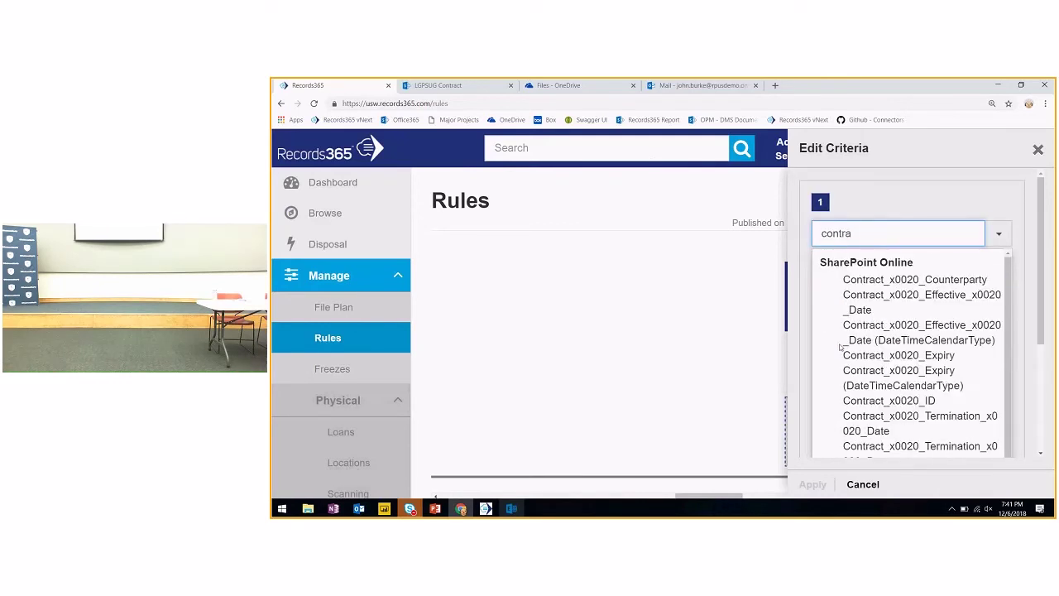
key(ctrl+a)
text(_co)
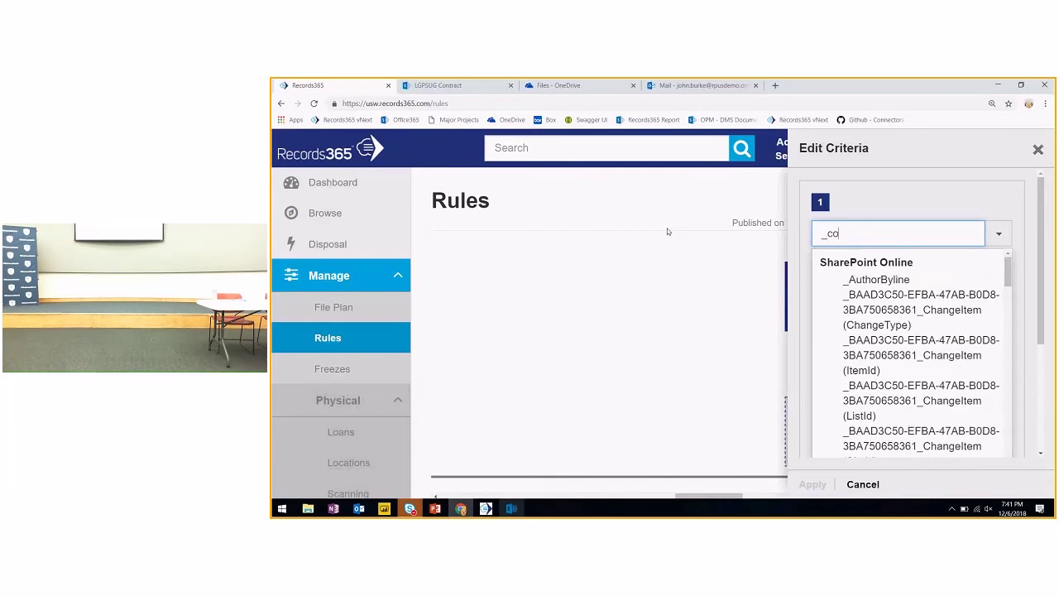
text(mplian)
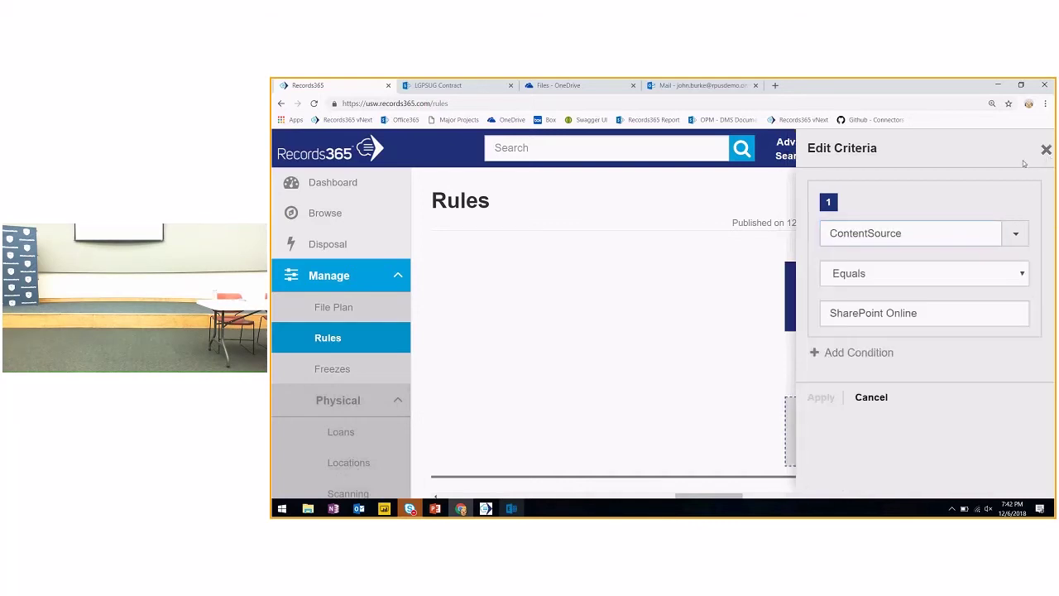
click(1045, 149)
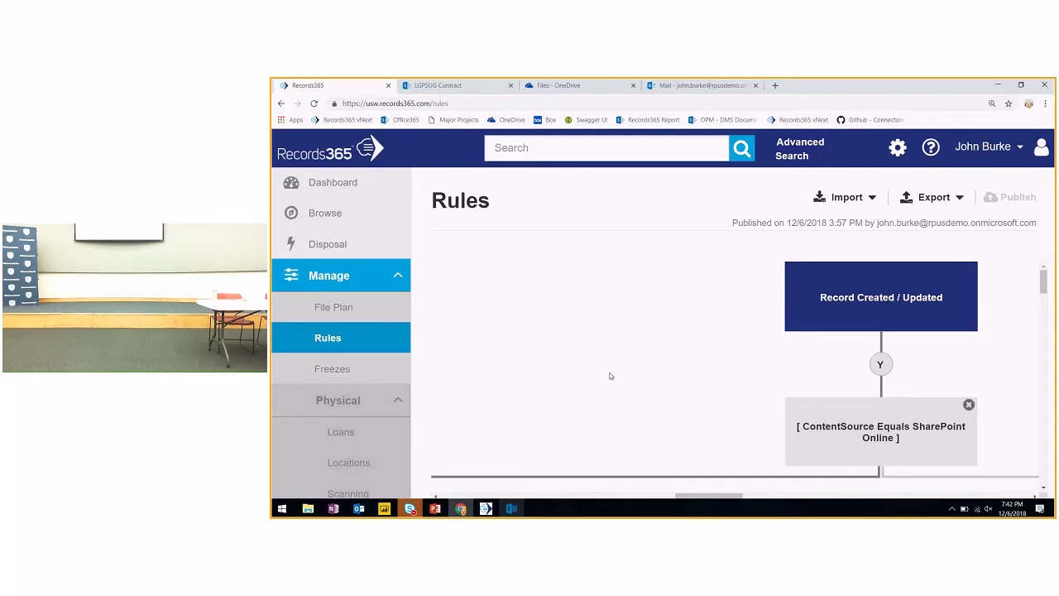
Step: Examine the rule tree's branches for OneDrive for Business, Box, FileConnect, Exchange and Google Drive content
key(ctrl+minus)
key(ctrl+minus)
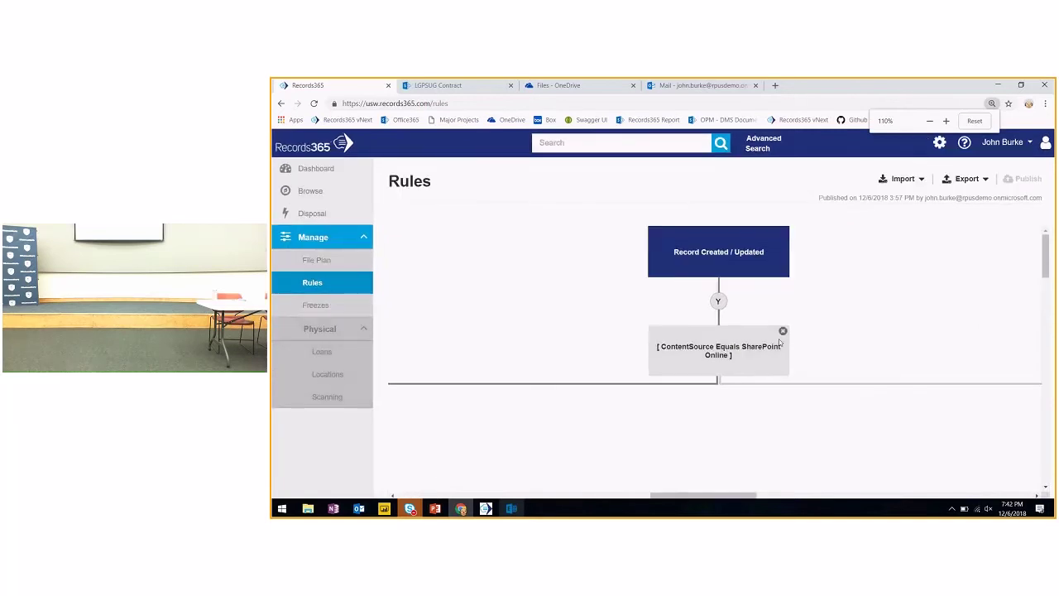
drag(695, 496, 840, 496)
scroll(830, 428, down, 2)
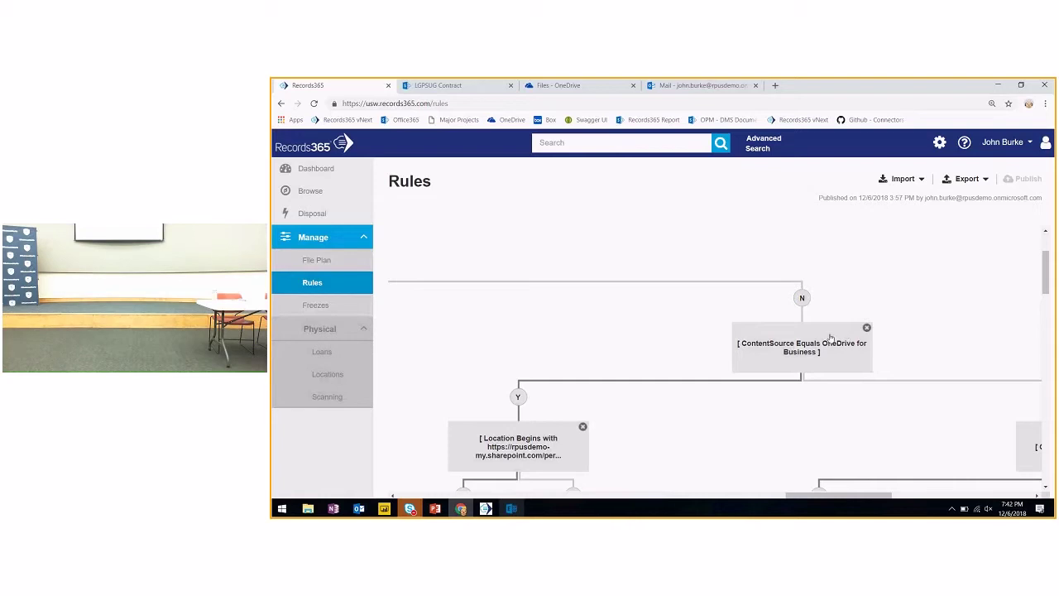
scroll(840, 459, right, 5)
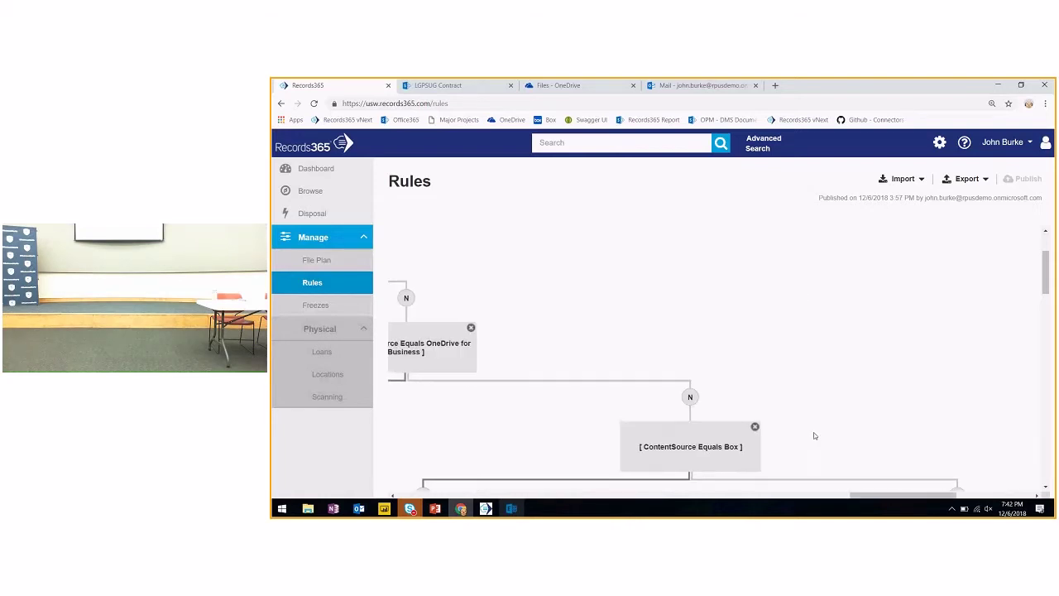
scroll(813, 432, down, 2)
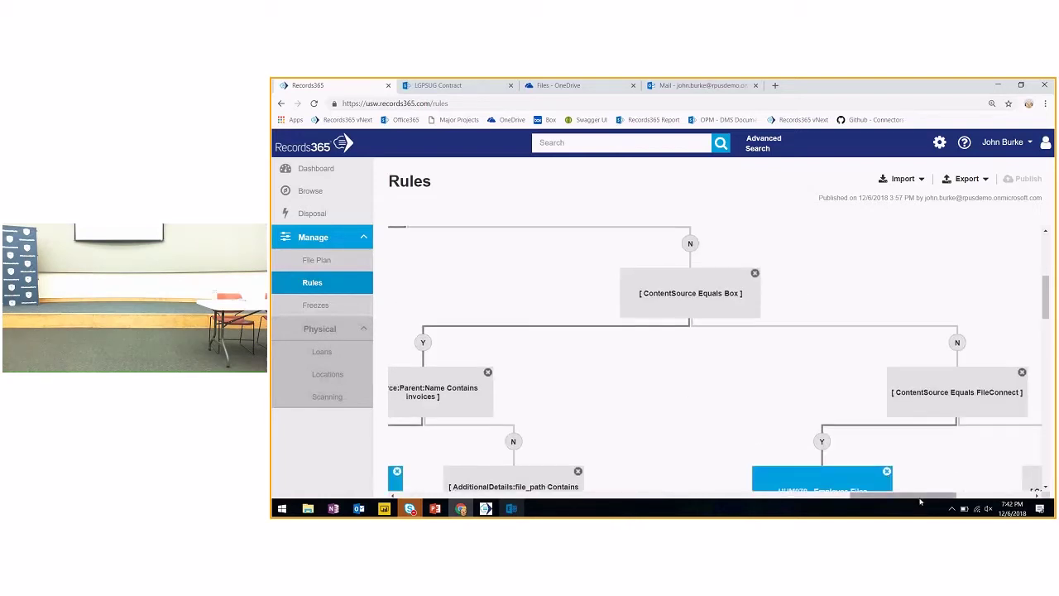
scroll(949, 498, right, 5)
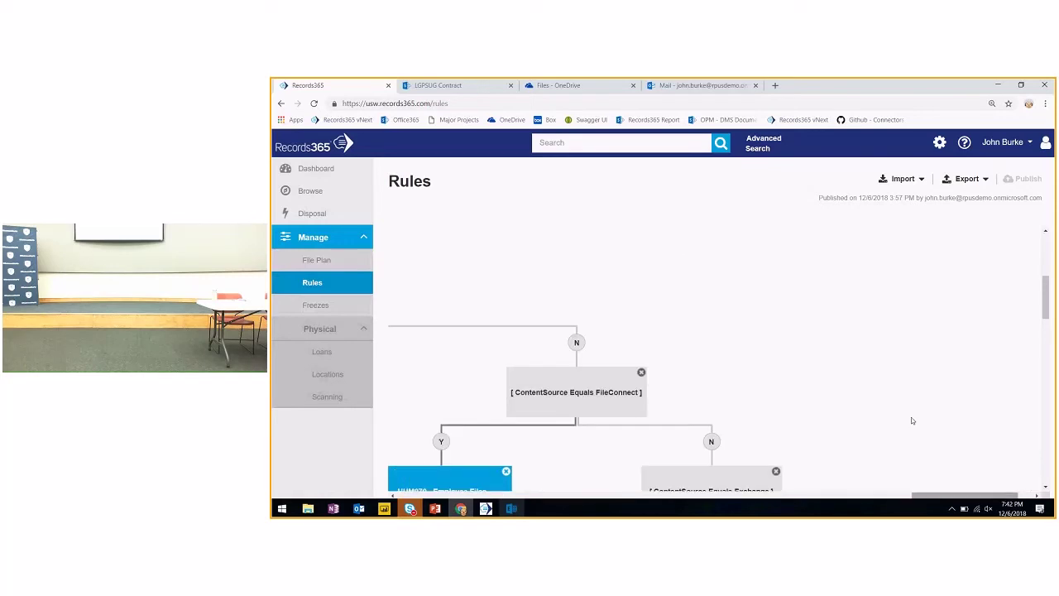
scroll(912, 420, down, 2)
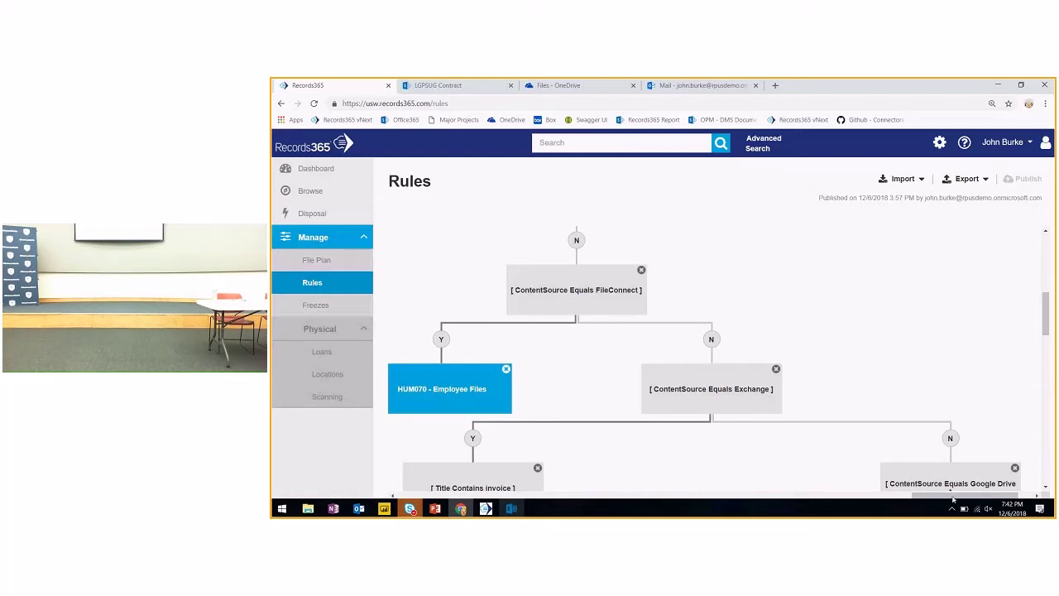
Step: Examine the Finance site branch of the rule tree, covering the Invoices and Contracts libraries and the contract value condition
drag(952, 498, 439, 479)
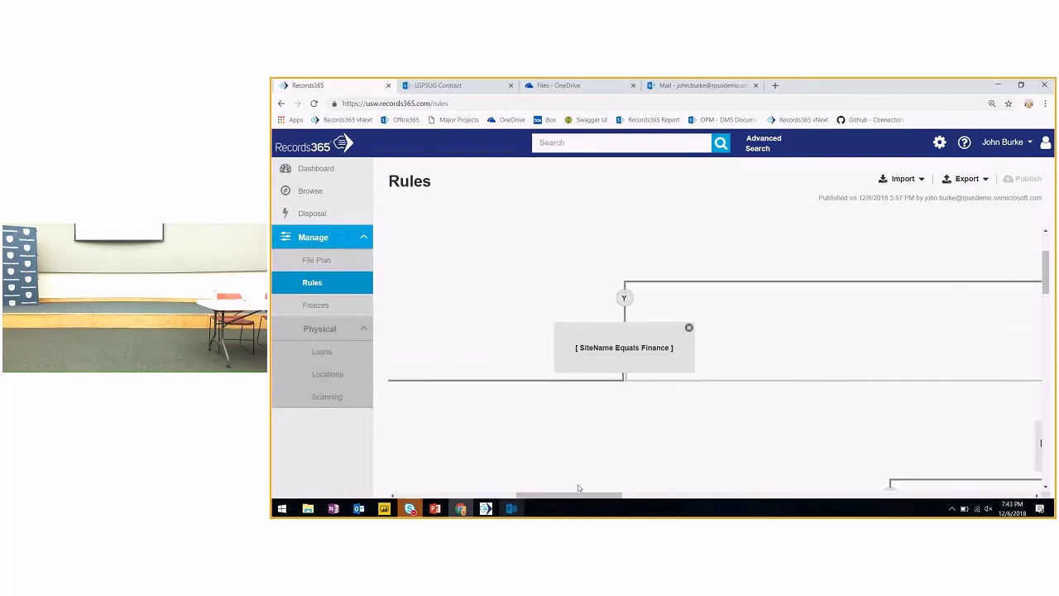
drag(569, 495, 487, 495)
scroll(579, 422, down, 2)
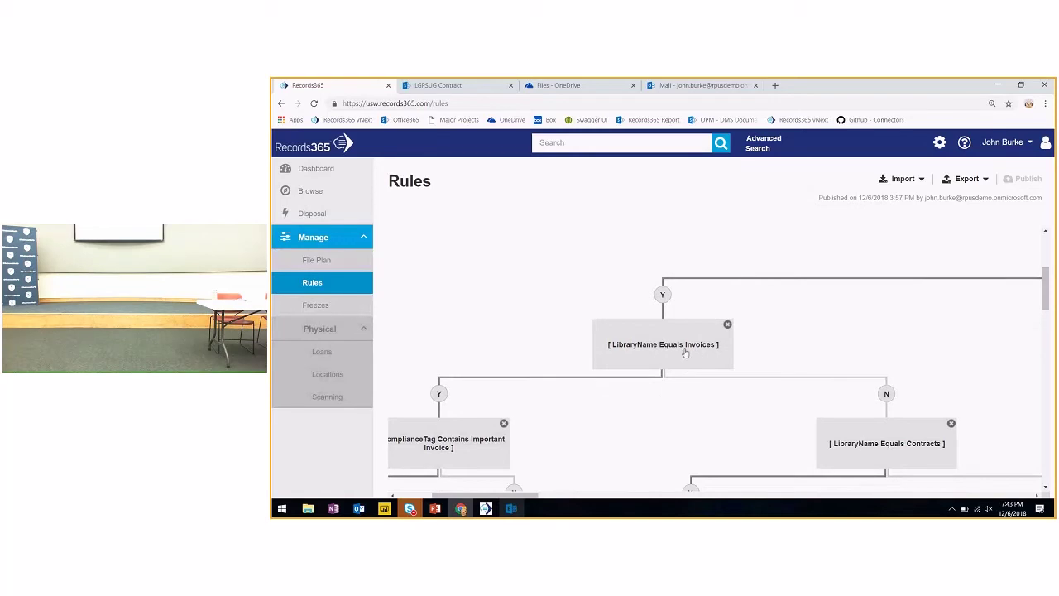
scroll(753, 345, down, 2)
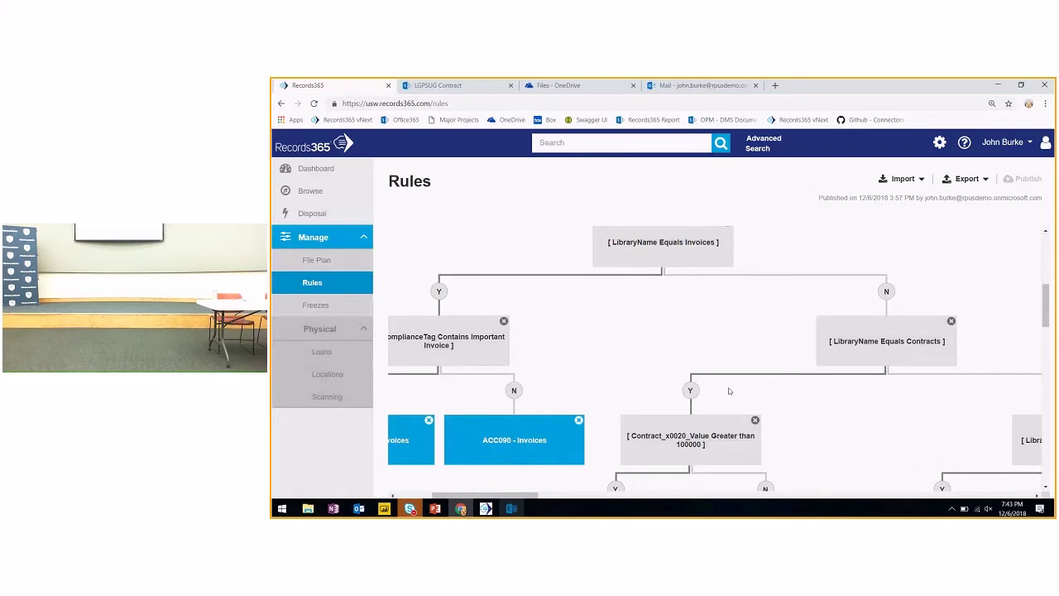
scroll(714, 411, down, 1)
scroll(668, 397, down, 1)
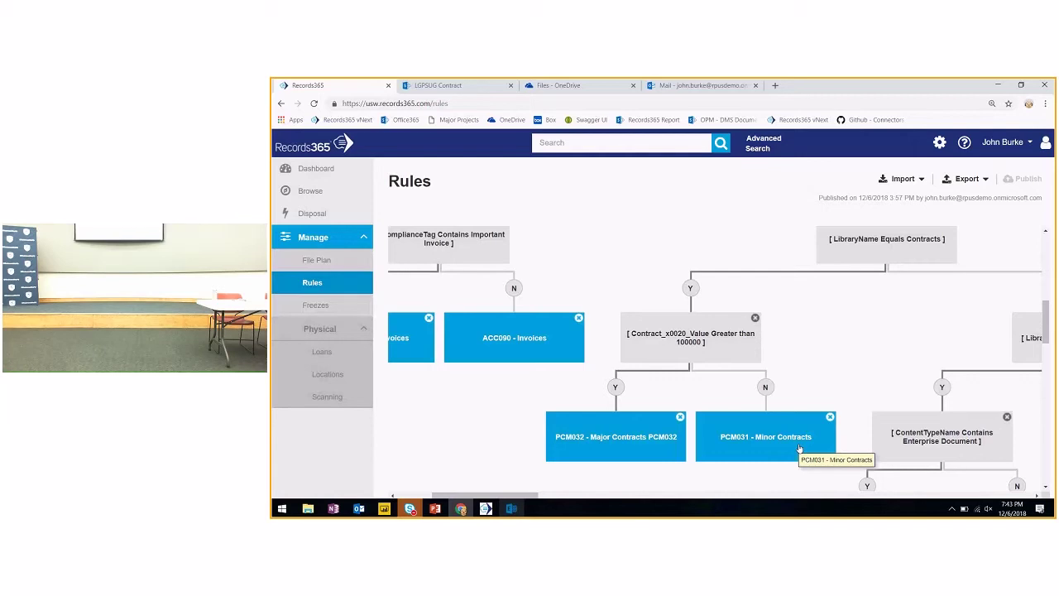
Step: Switch to SharePoint, move the LGPSUG Contract onboarding form from its document set to the Invoices library, and open that library
mouse_move(434, 97)
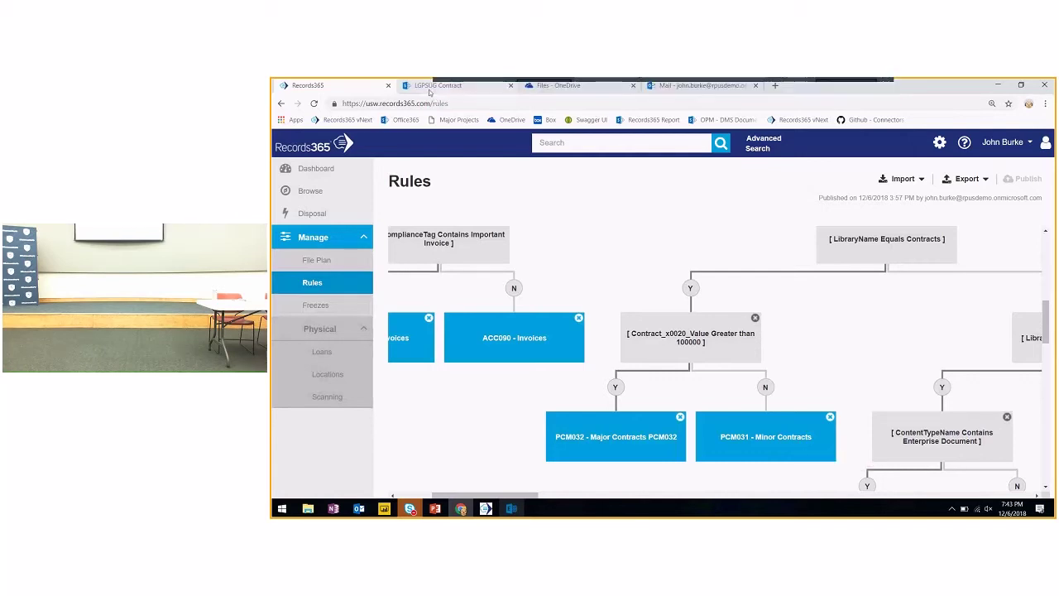
click(431, 87)
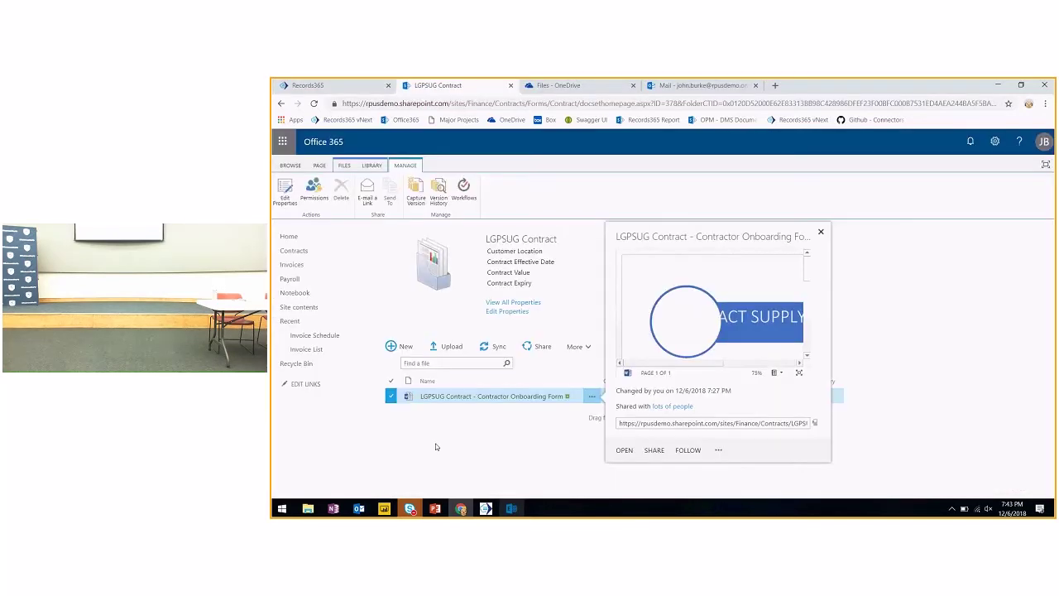
click(436, 447)
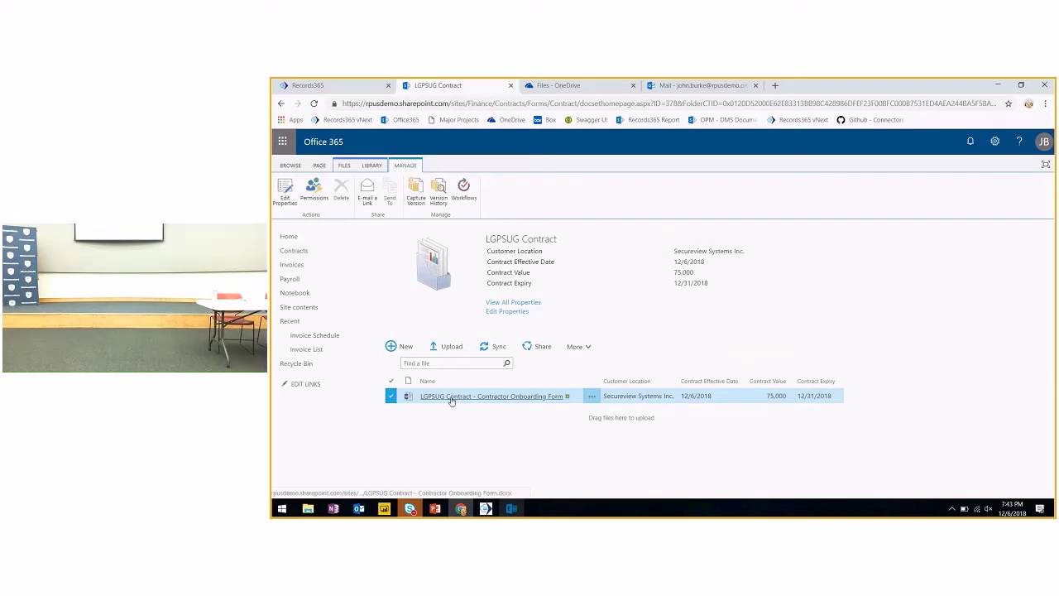
drag(340, 271, 302, 285)
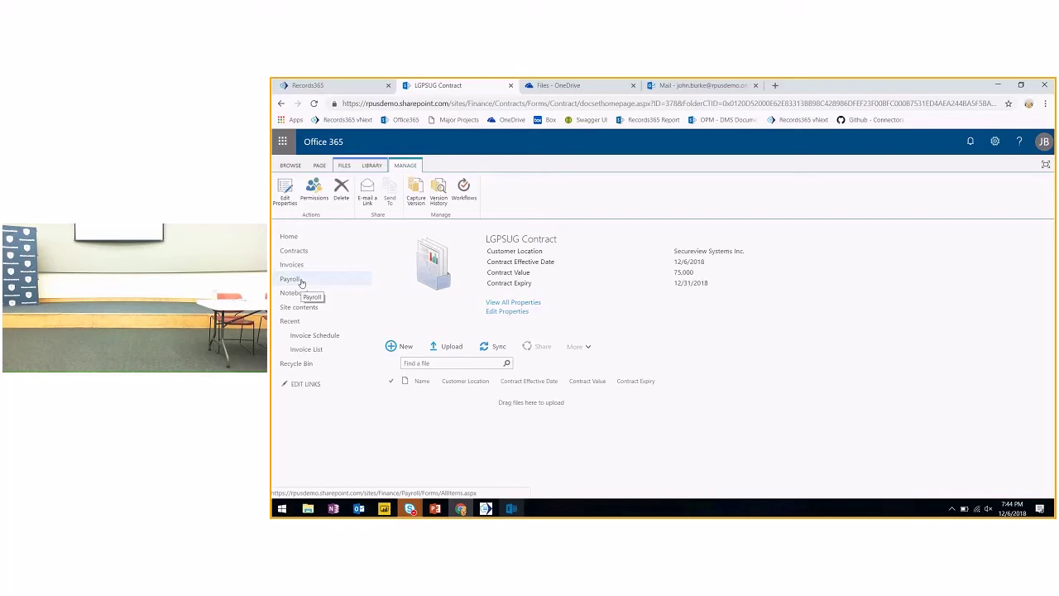
click(297, 267)
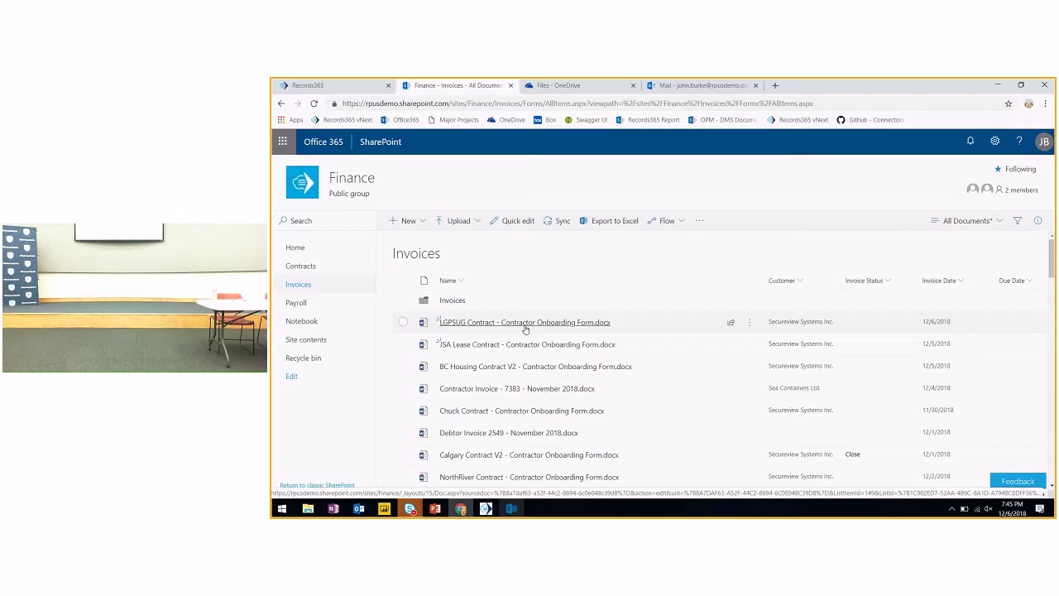
Step: Switch back to Records365 and browse the list of all records
click(300, 85)
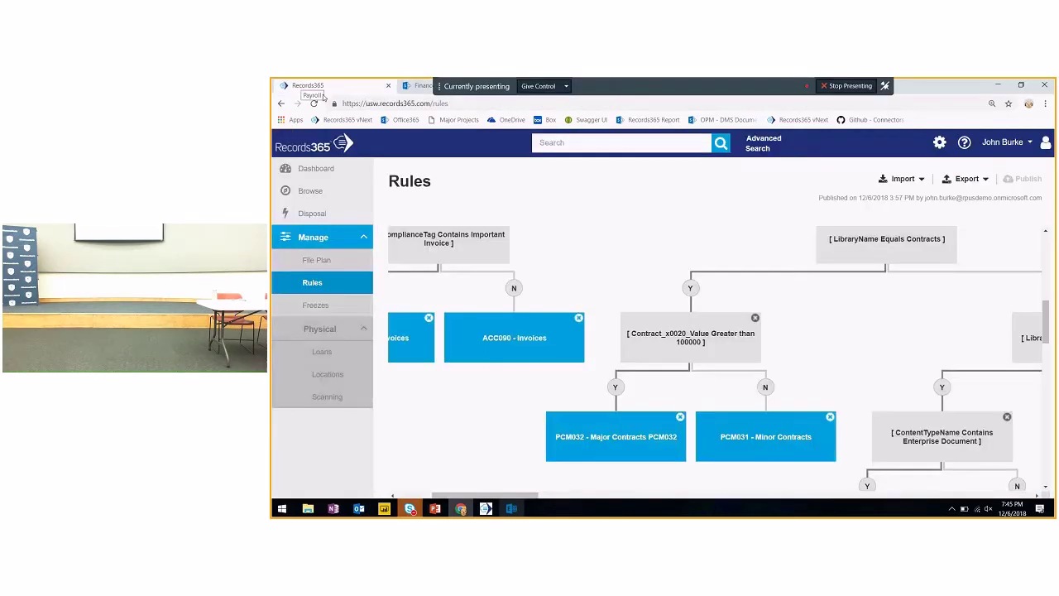
click(322, 191)
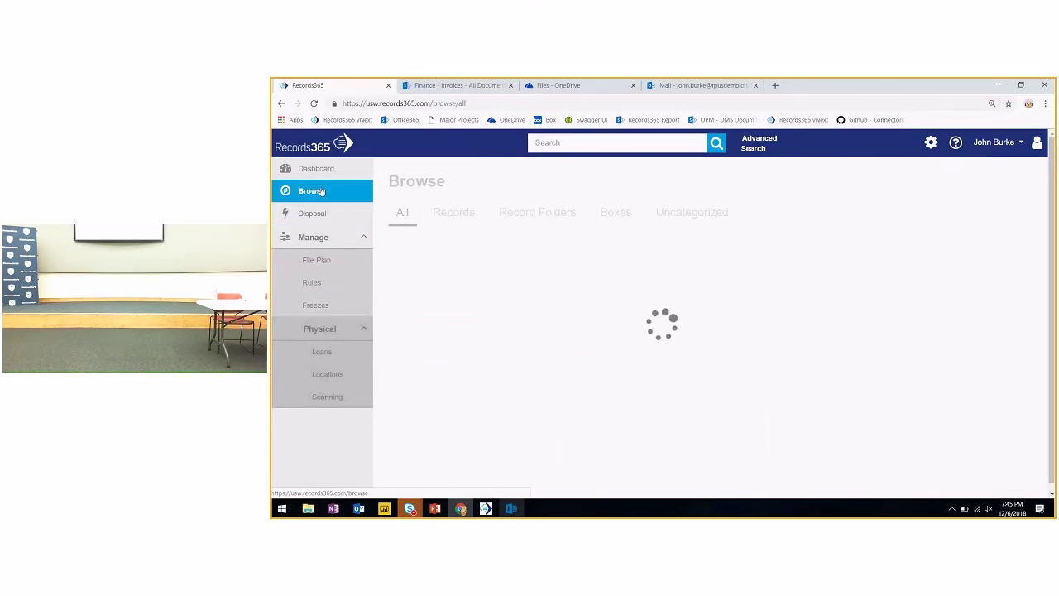
key(ctrl+minus)
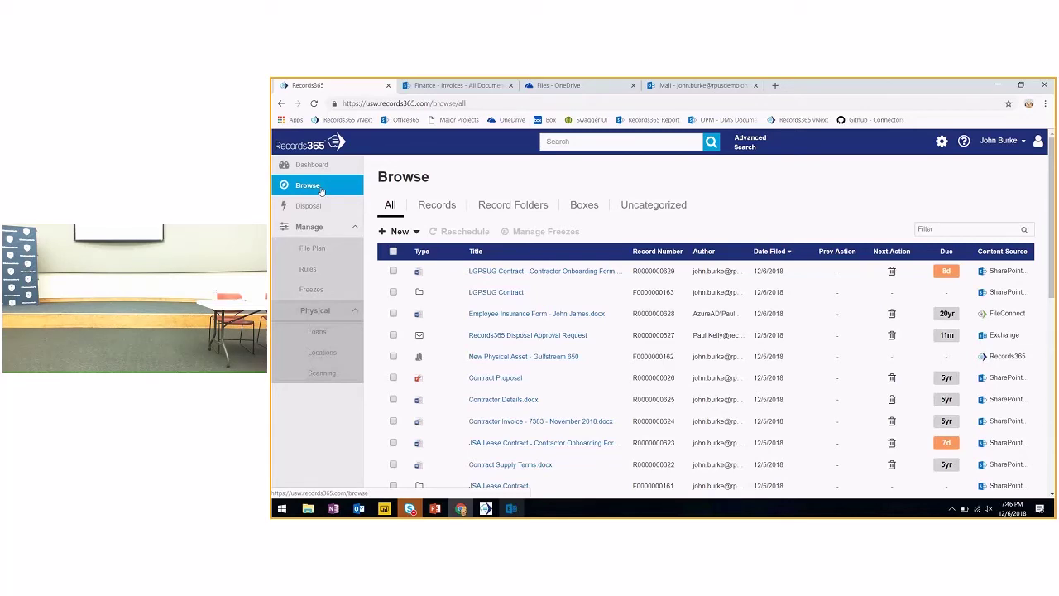
Step: Open the full details of the LGPSUG Contract onboarding form record and check its category and next disposal due date
click(826, 273)
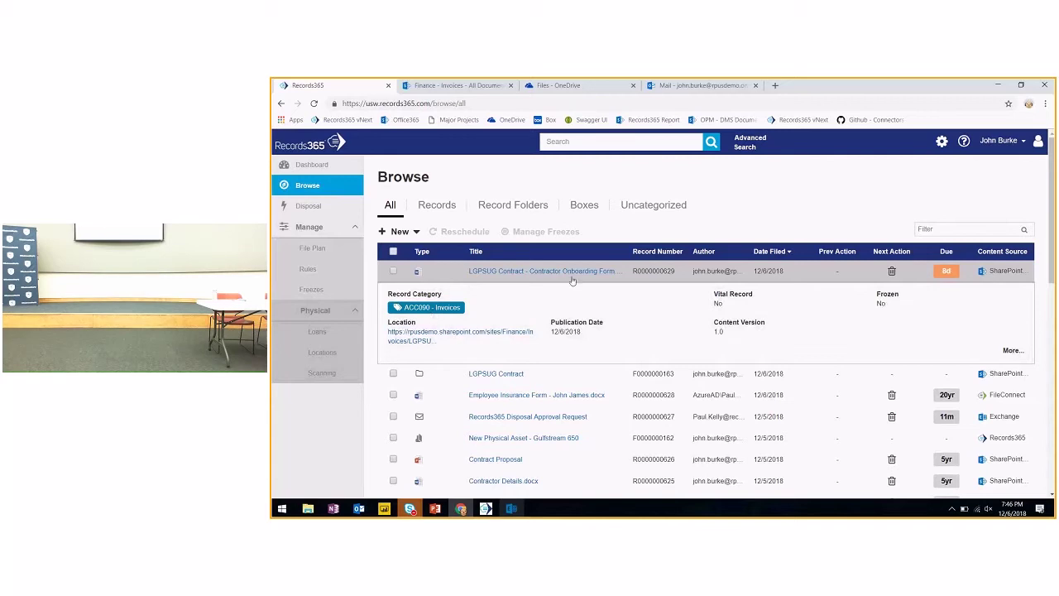
click(1015, 350)
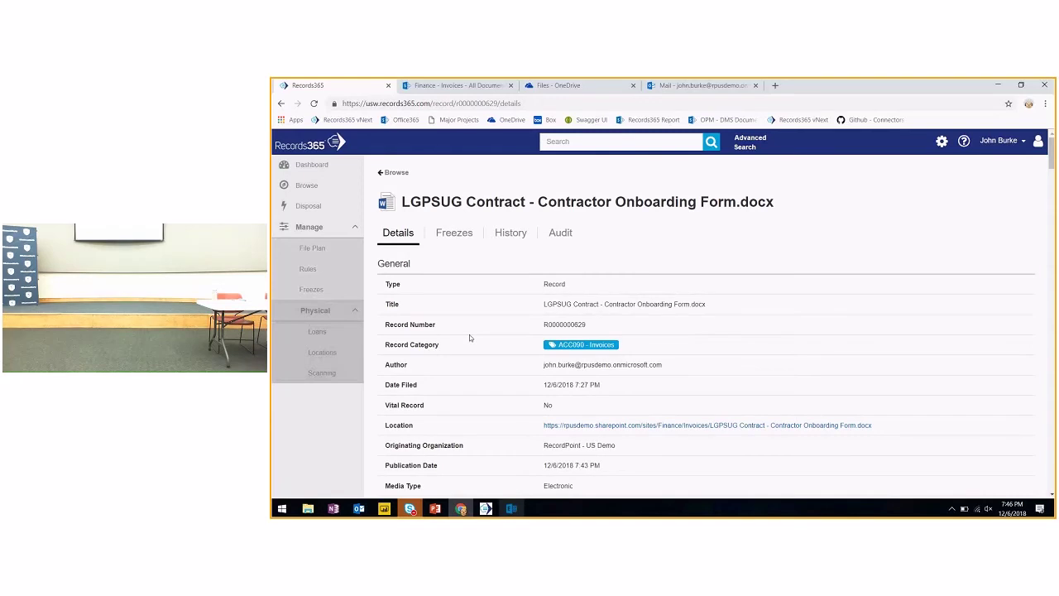
scroll(469, 334, down, 3)
drag(546, 412, 578, 412)
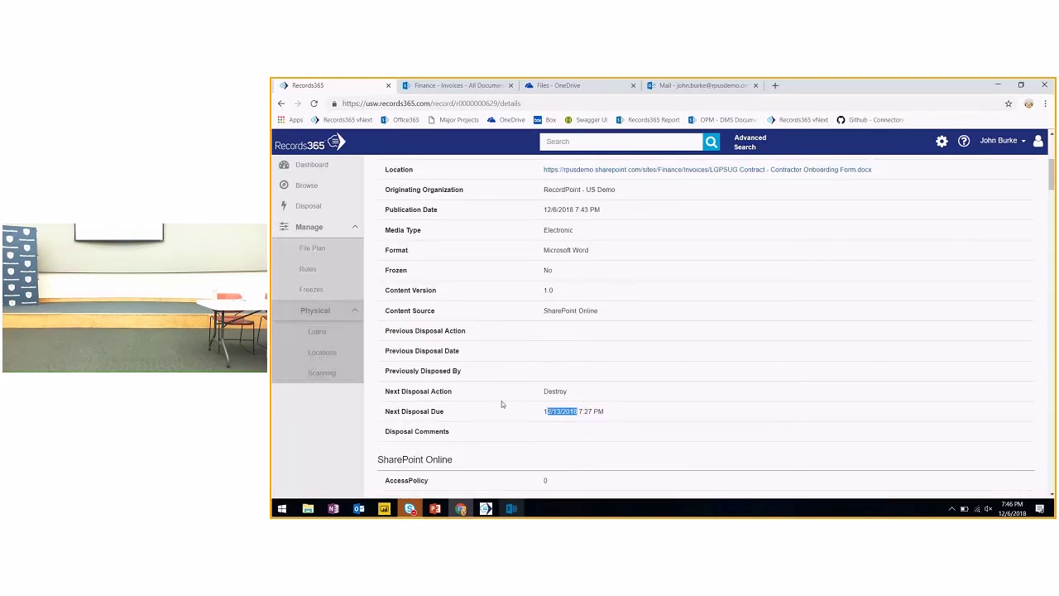
Step: Examine the record's SharePoint Online metadata, focusing on the invoice date, party, status and value fields
scroll(502, 400, down, 10)
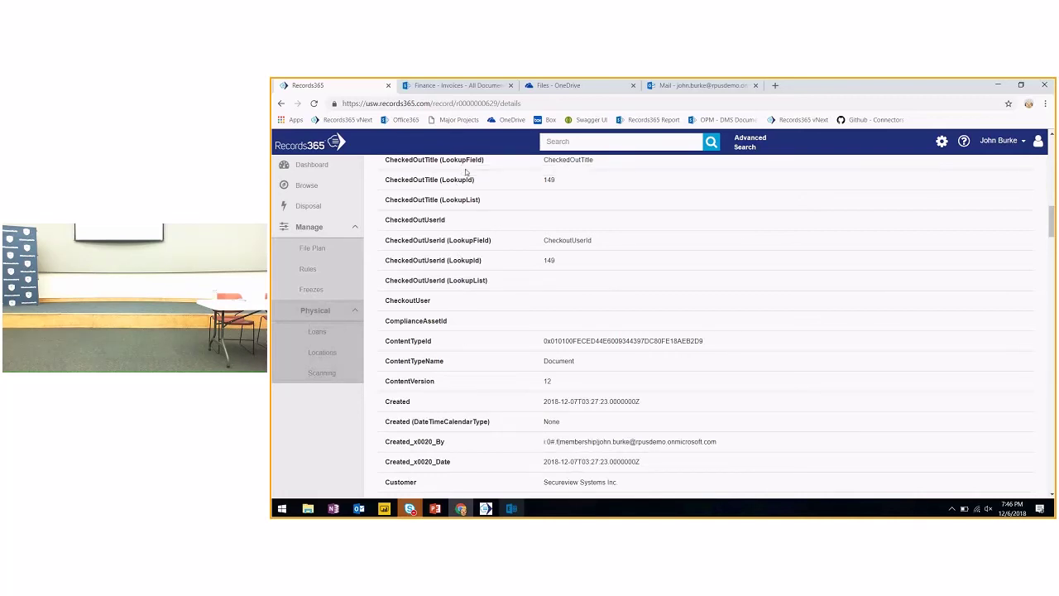
scroll(468, 167, down, 4)
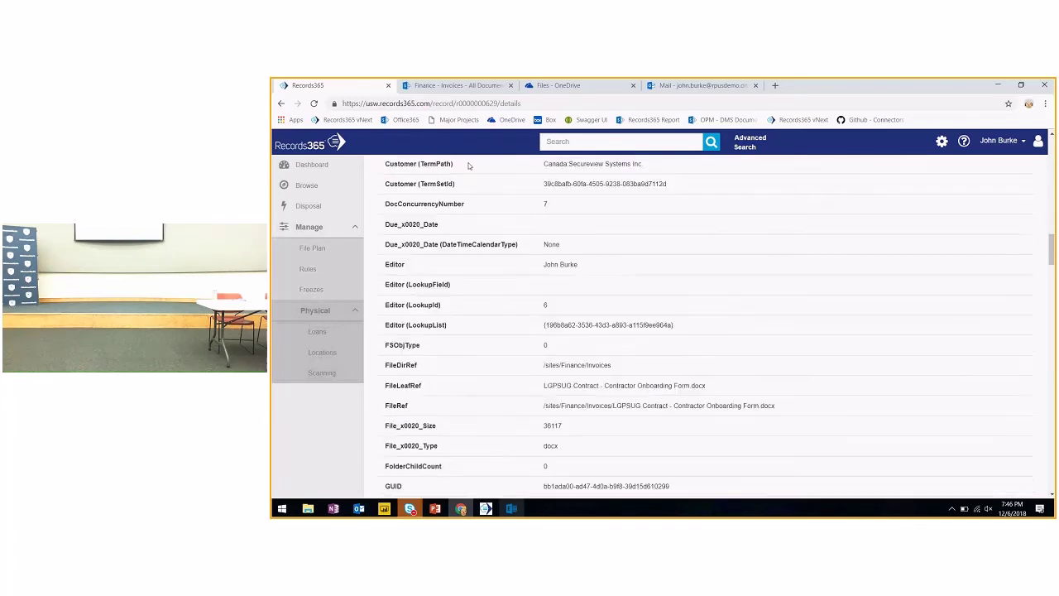
scroll(467, 166, down, 5)
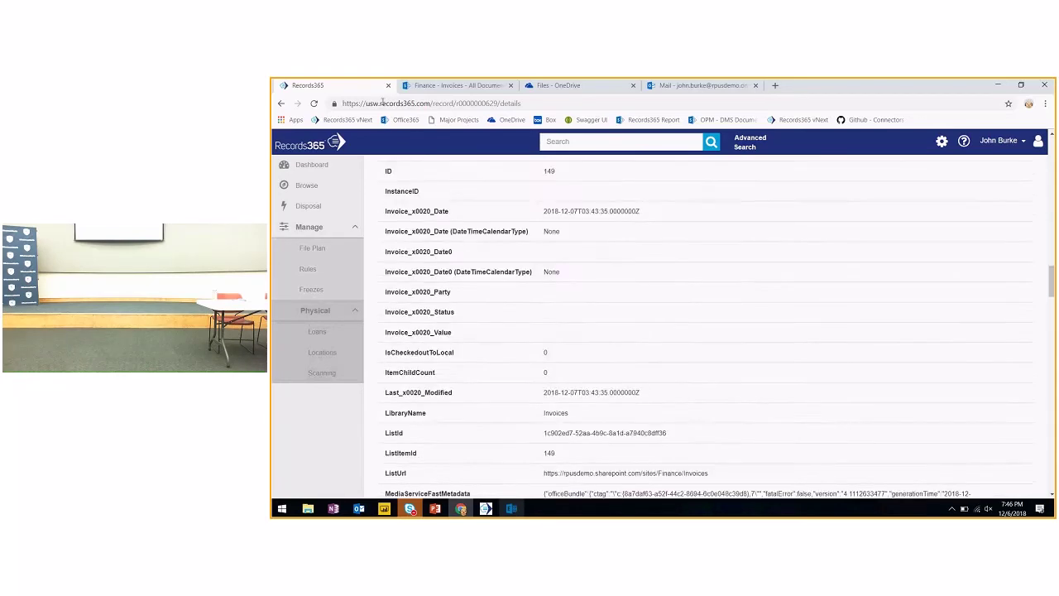
drag(390, 211, 520, 327)
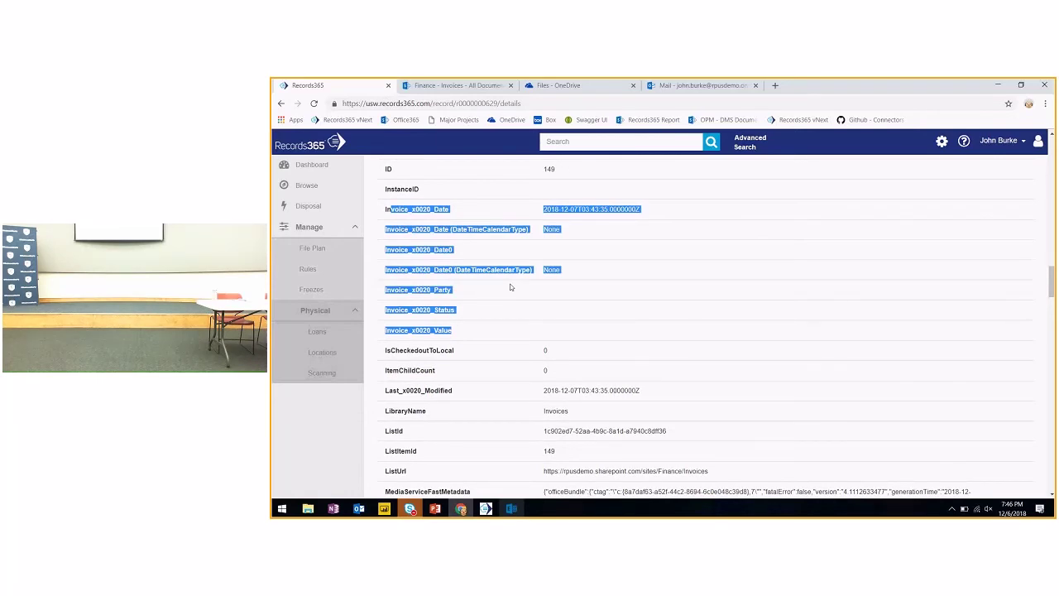
click(593, 337)
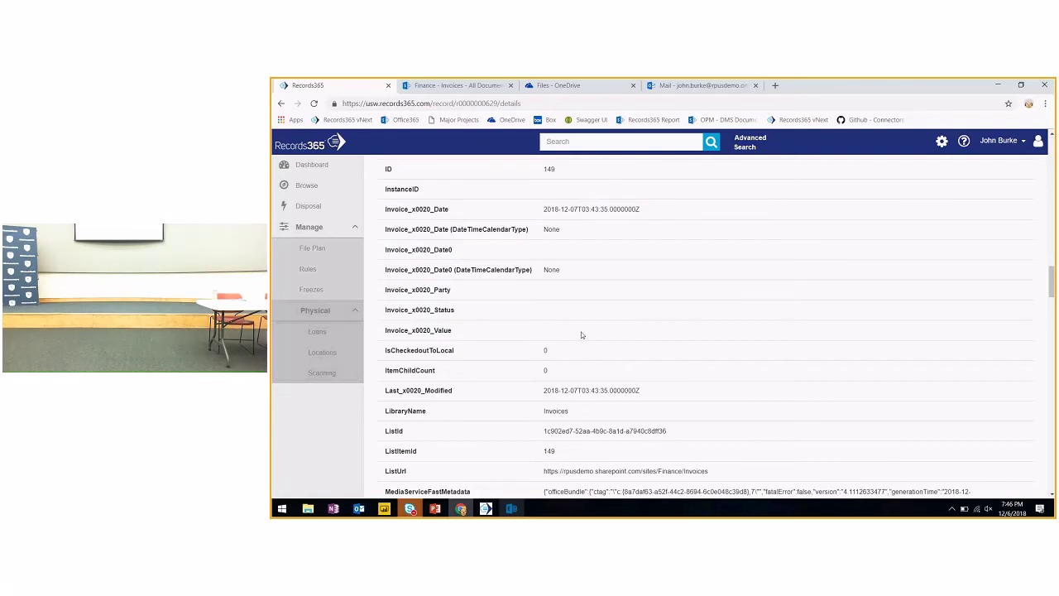
Step: Check the Customer and LibraryName values in the record's SharePoint Online metadata
scroll(582, 334, up, 5)
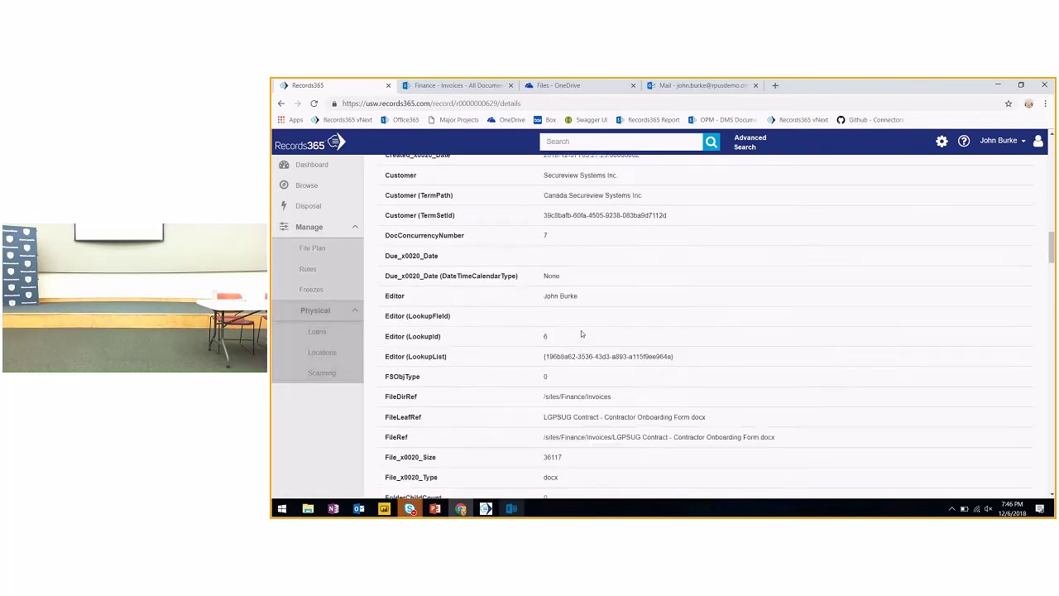
scroll(581, 330, up, 3)
triple_click(564, 278)
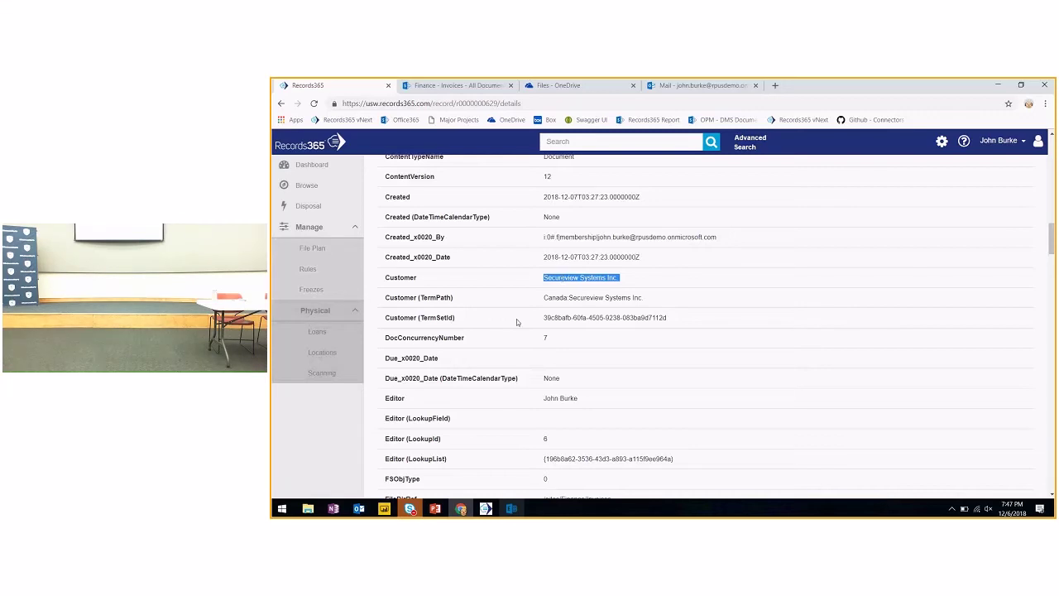
scroll(516, 322, down, 5)
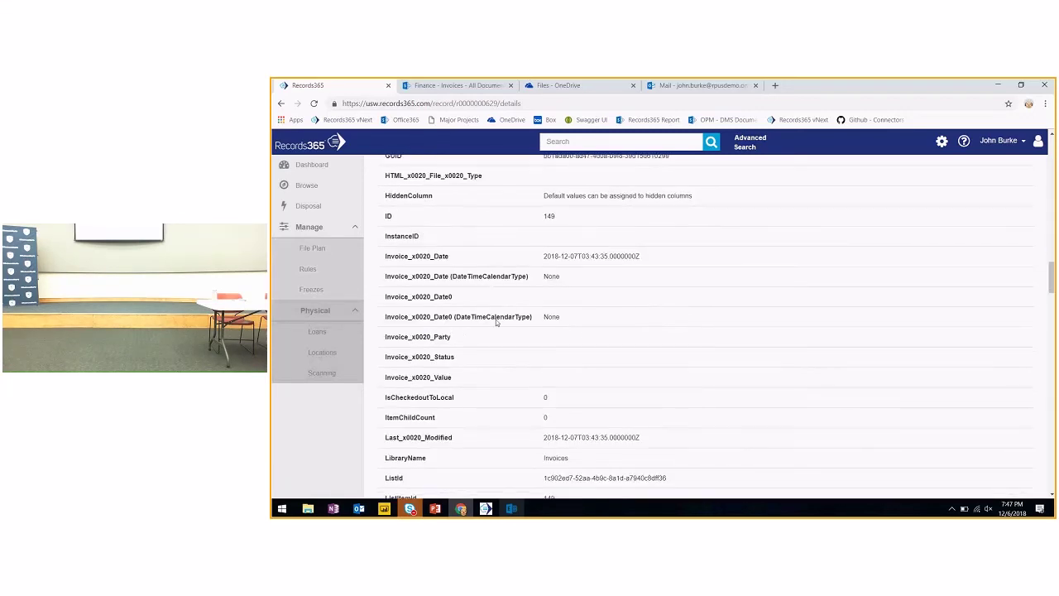
scroll(497, 323, down, 1)
double_click(555, 308)
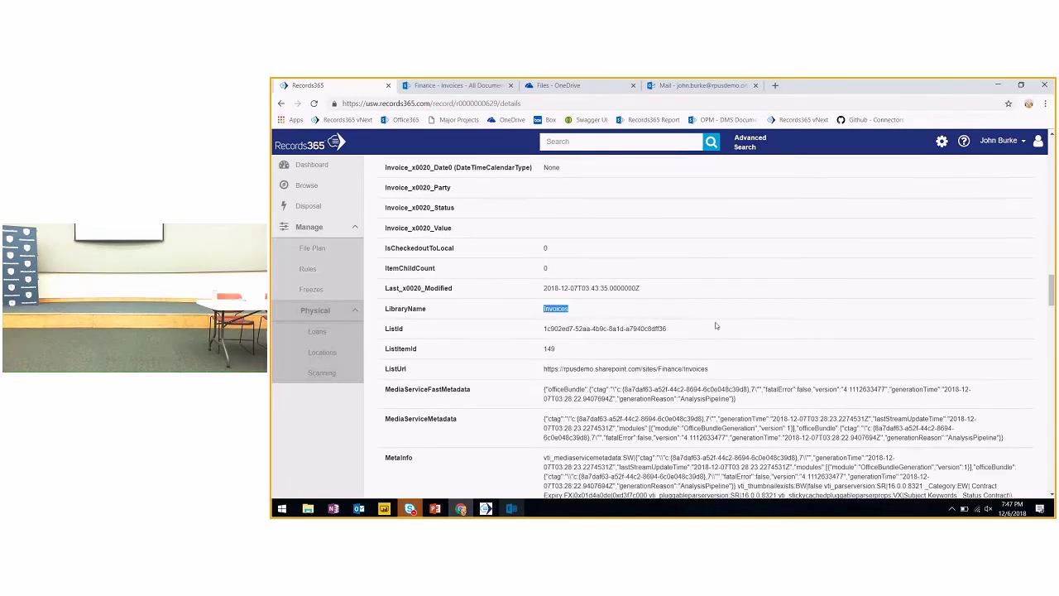
scroll(661, 338, up, 1)
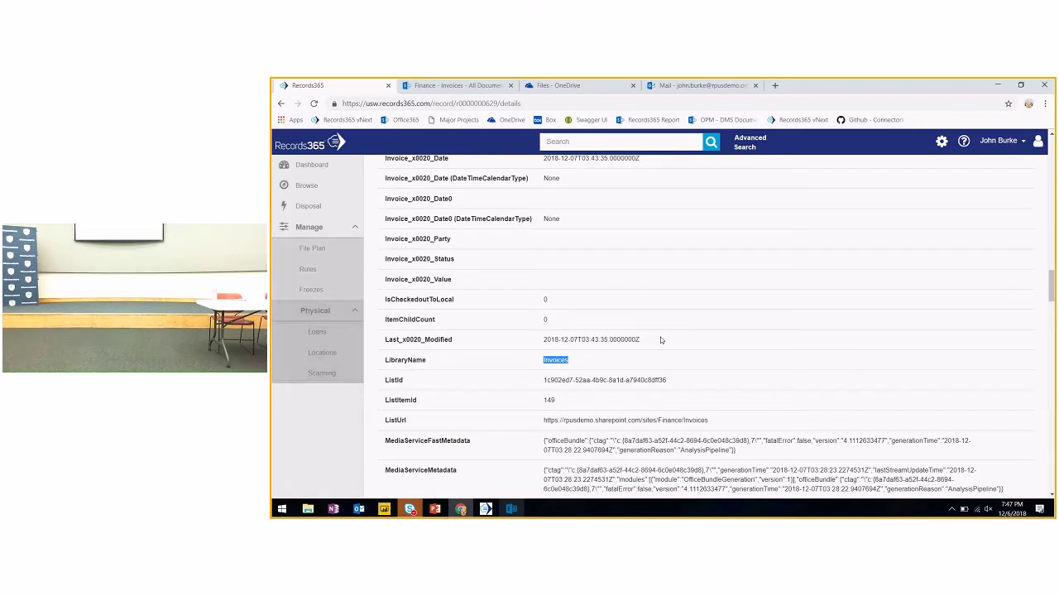
Step: Open the 12/6/2018 7:27 PM version from the record's history and check its category and next disposal due date
scroll(629, 315, up, 15)
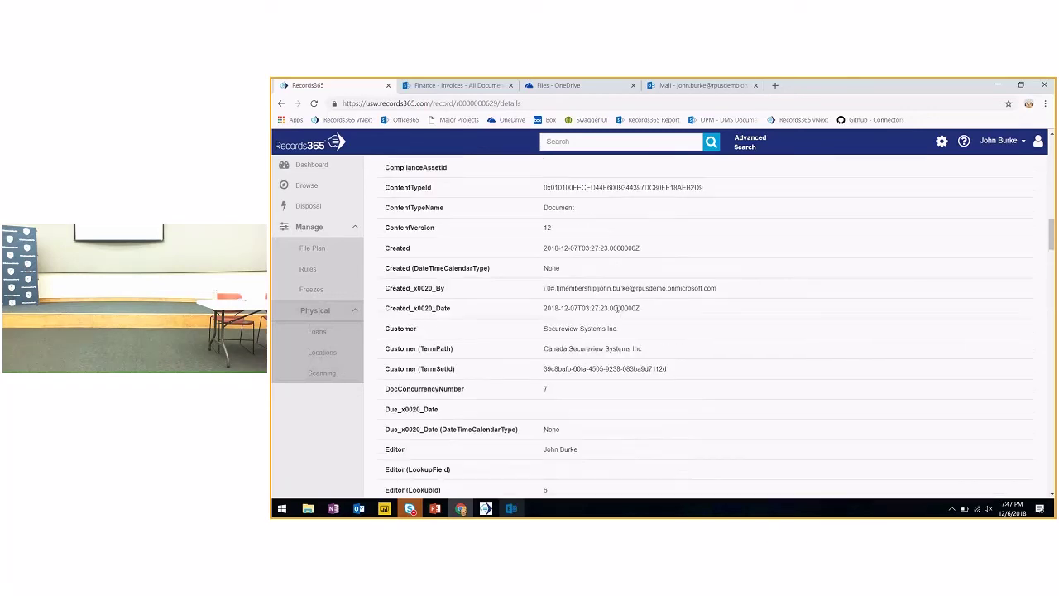
scroll(613, 308, up, 10)
click(511, 233)
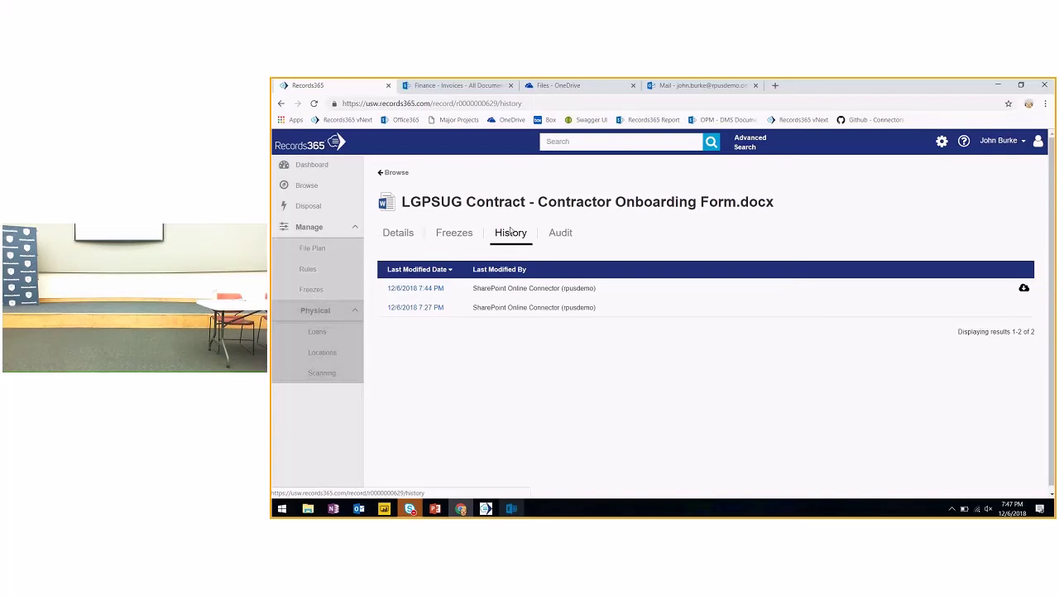
click(415, 308)
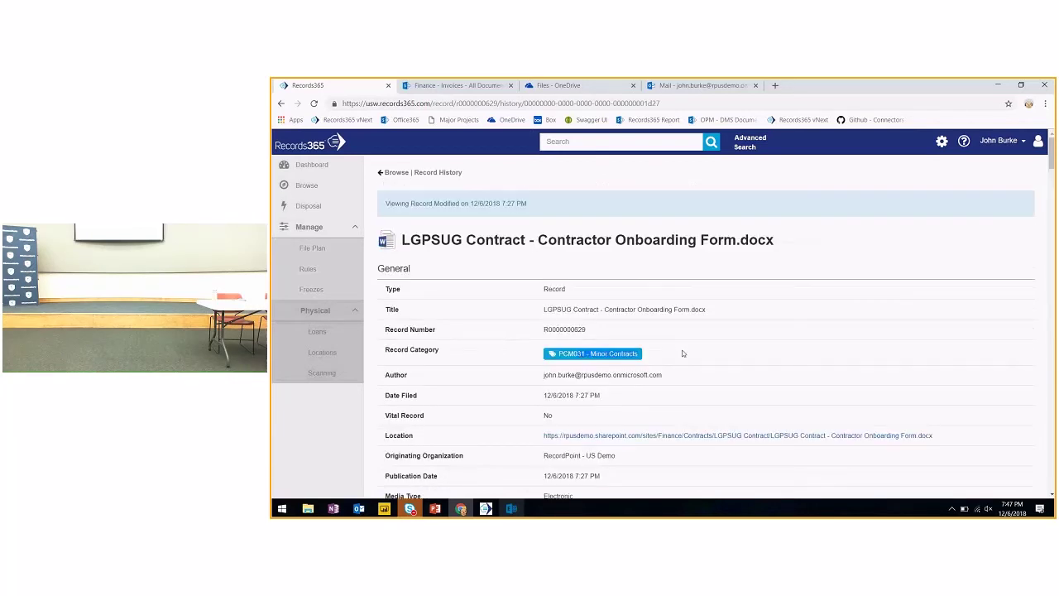
scroll(683, 353, down, 10)
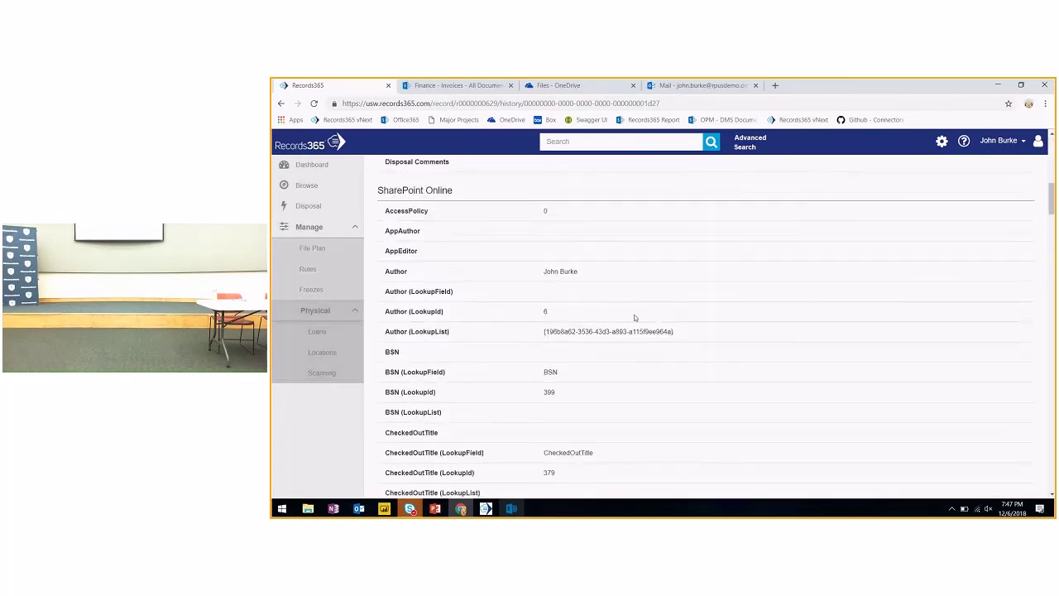
drag(547, 267, 598, 269)
scroll(568, 270, down, 1)
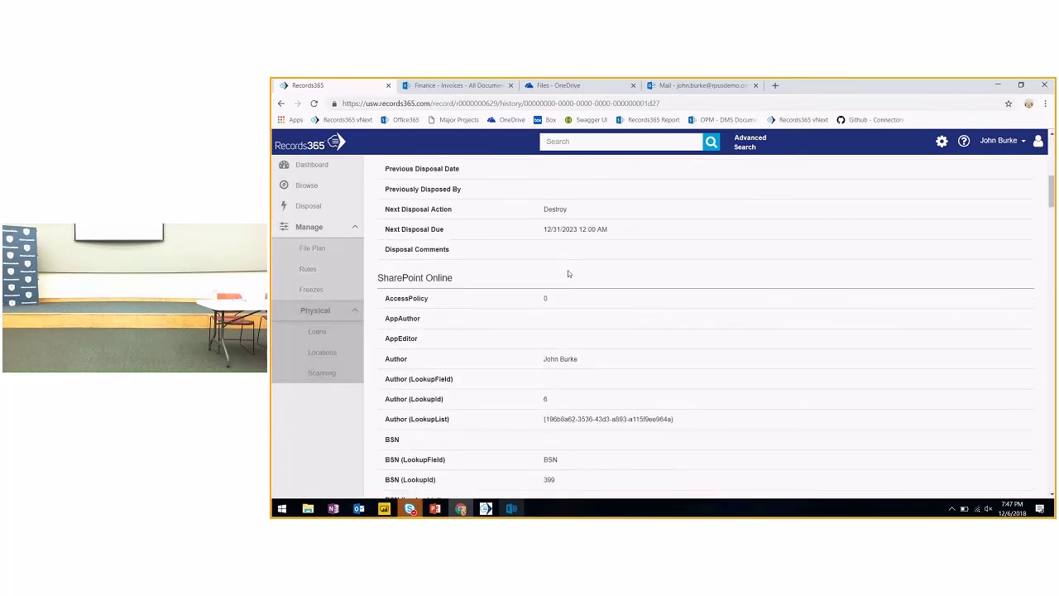
Step: Examine the historical version's SharePoint metadata, including its contract fields, file path and library name
scroll(568, 269, down, 12)
drag(454, 185, 456, 256)
scroll(498, 315, down, 4)
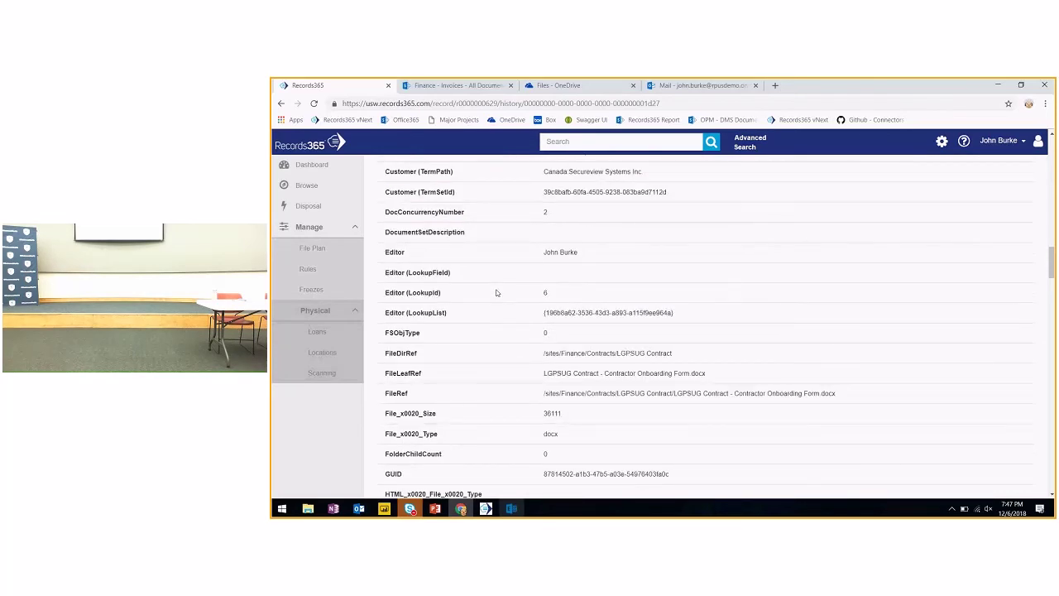
drag(542, 219, 513, 432)
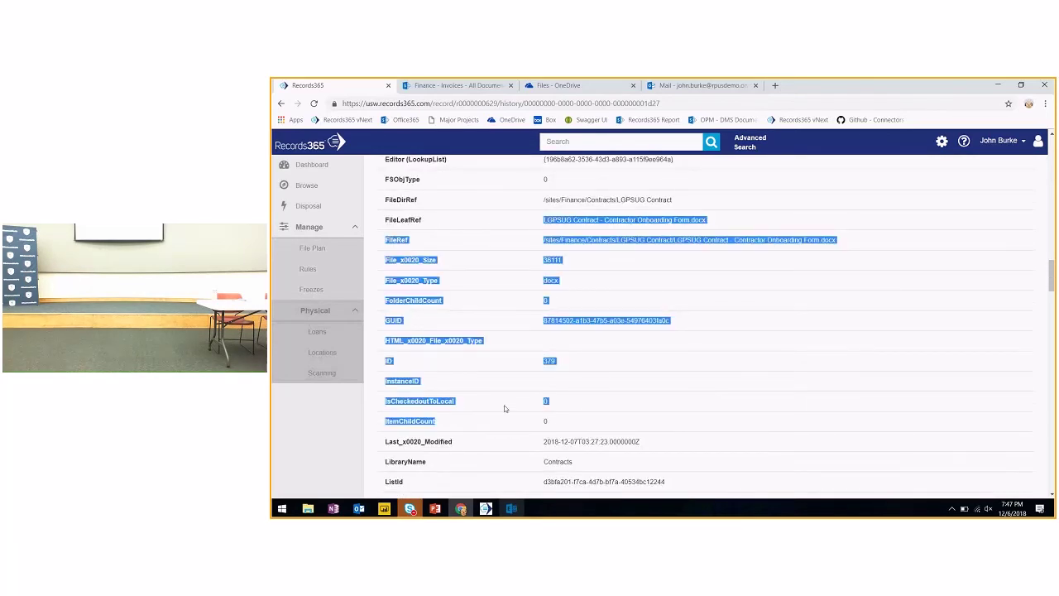
click(504, 406)
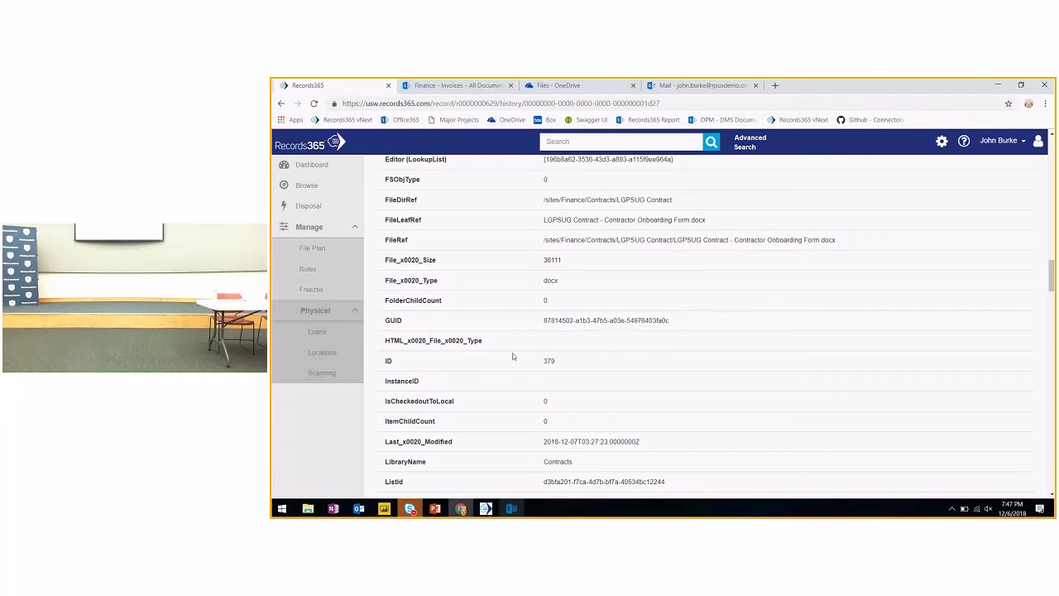
scroll(512, 341, up, 4)
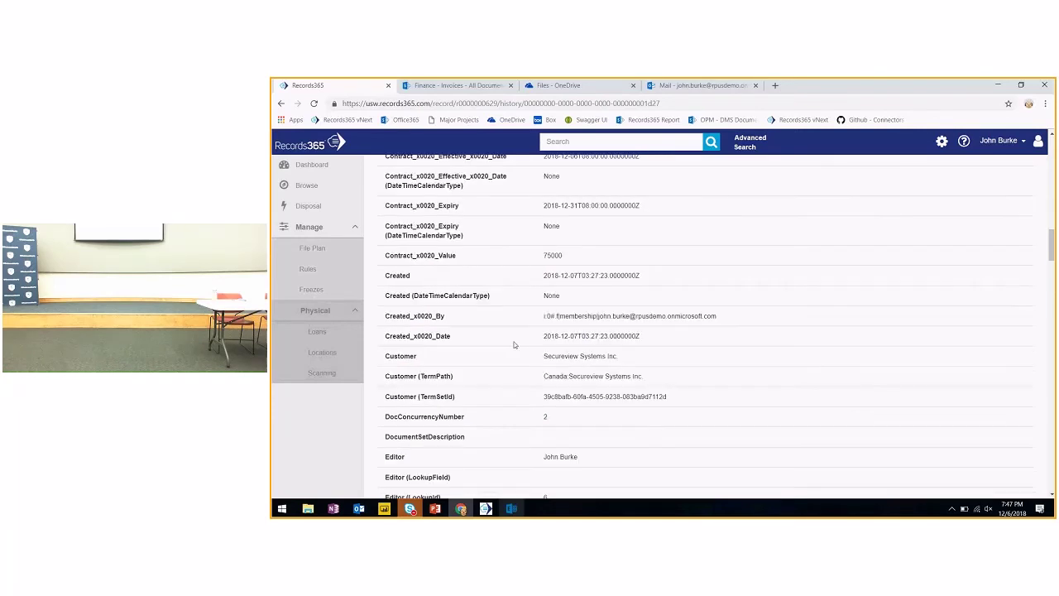
scroll(513, 344, up, 4)
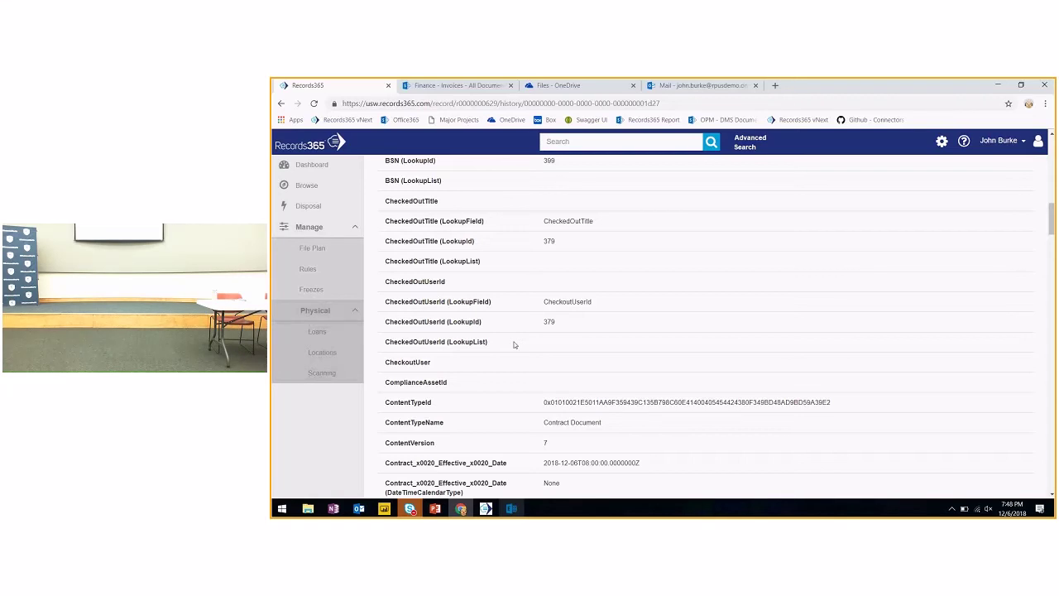
Step: Open Advanced Search and look through the properties available for a search condition
click(356, 167)
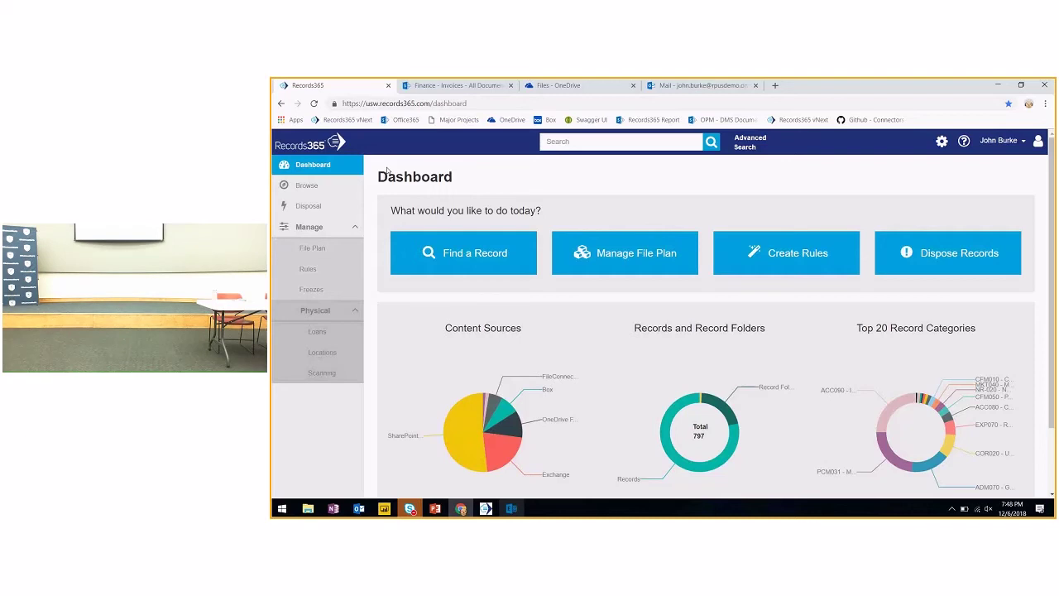
click(746, 147)
click(605, 237)
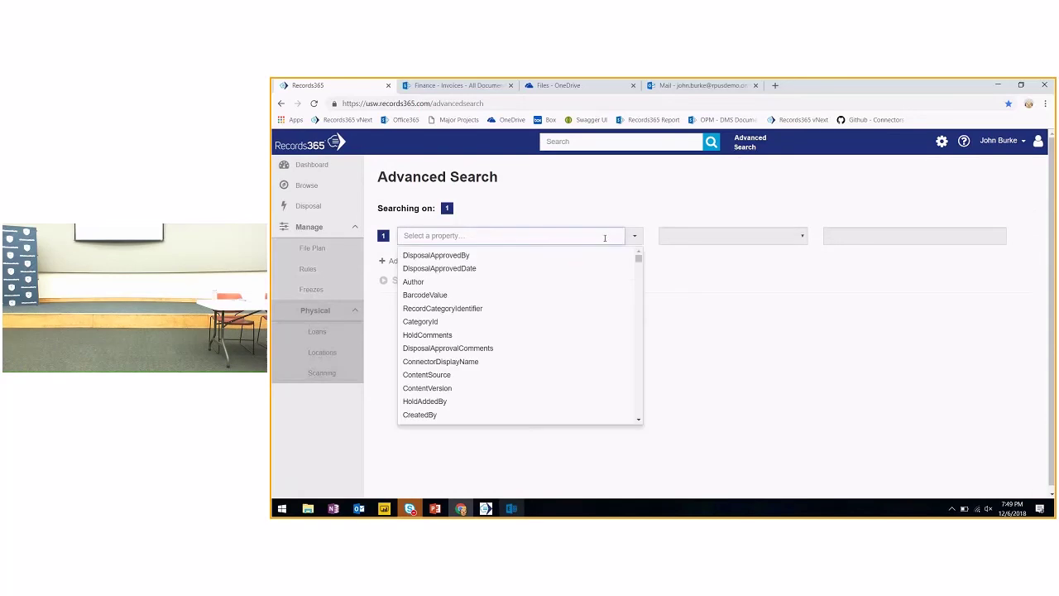
drag(646, 265, 653, 215)
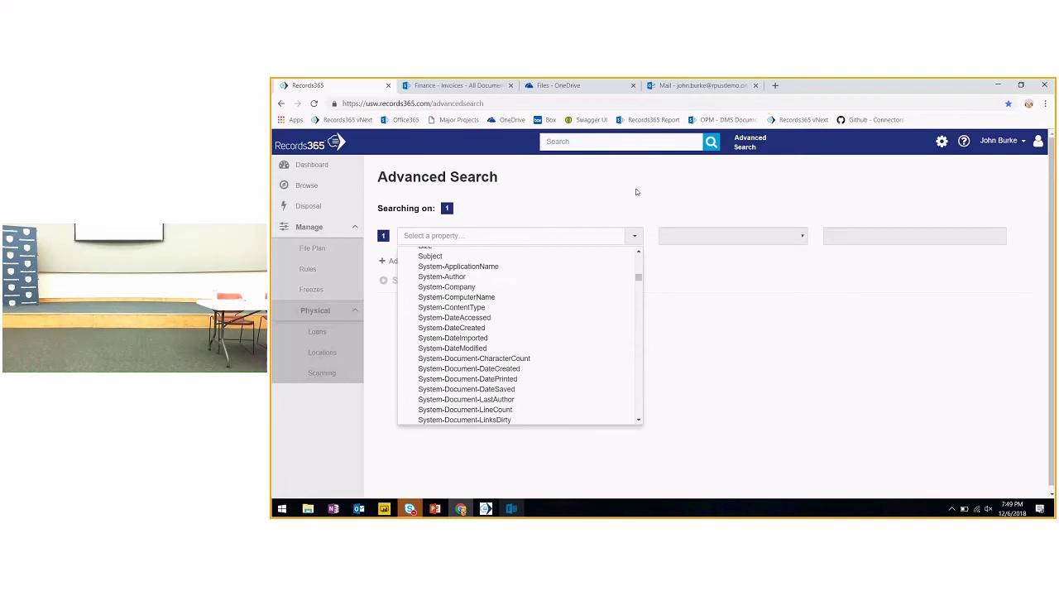
click(537, 236)
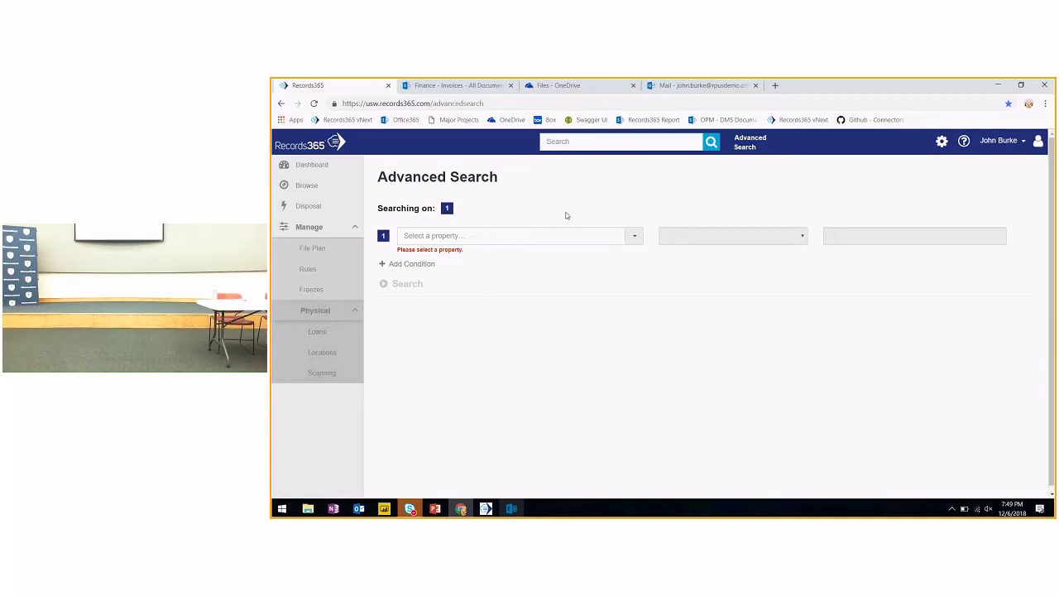
Step: Glance at the Power BI dashboard, return to Chrome, and open Records365 vNext under a different browser profile
click(384, 509)
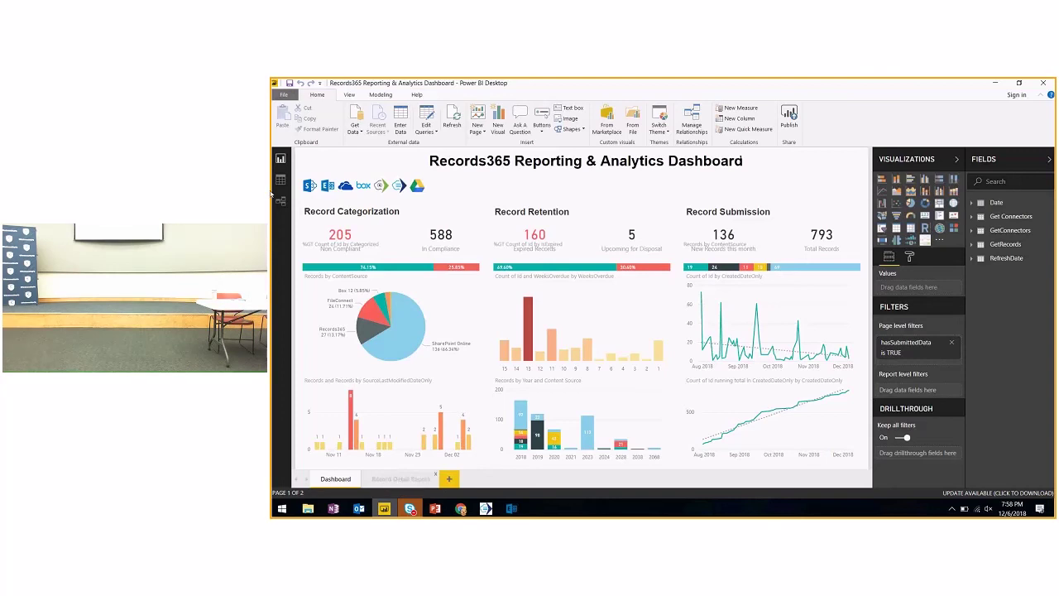
click(461, 509)
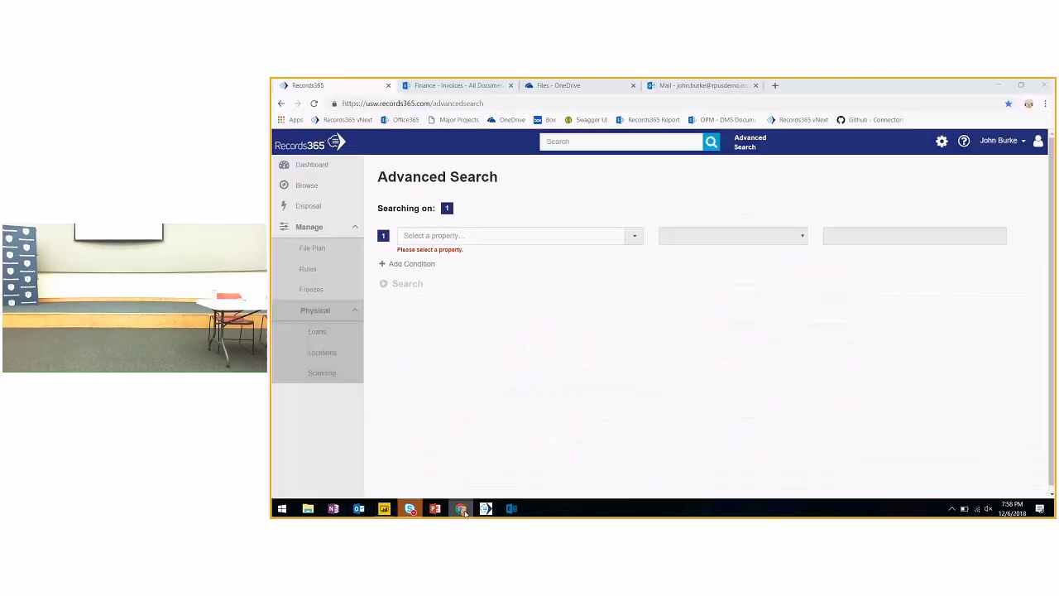
click(1028, 103)
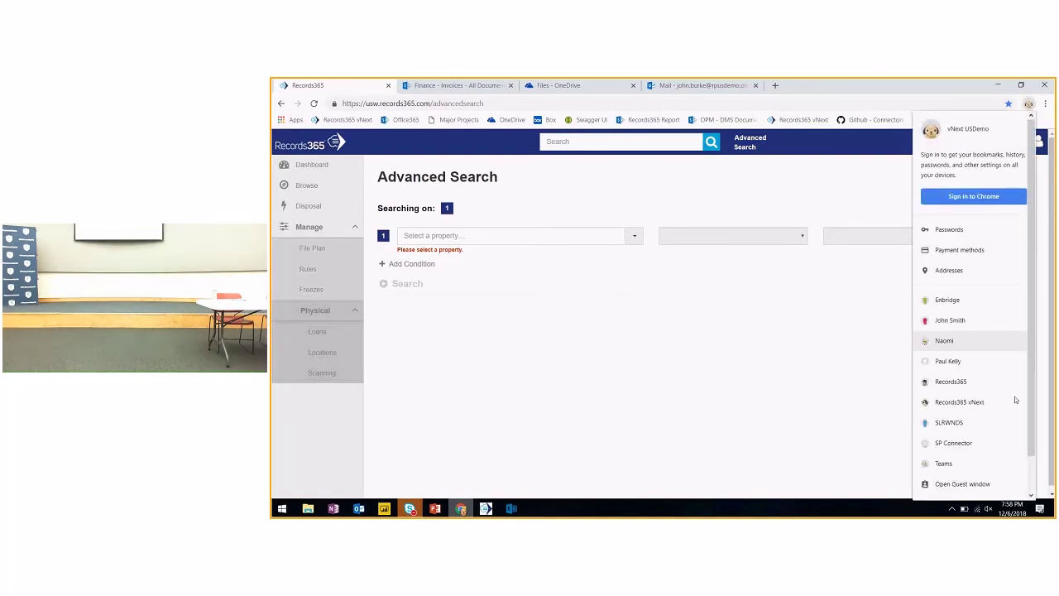
click(933, 341)
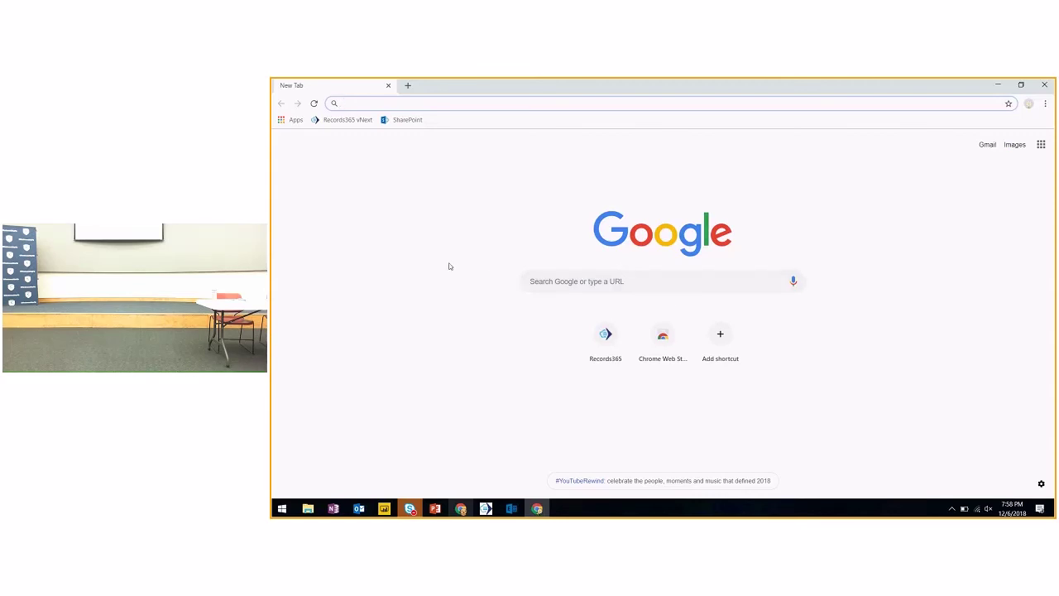
click(341, 121)
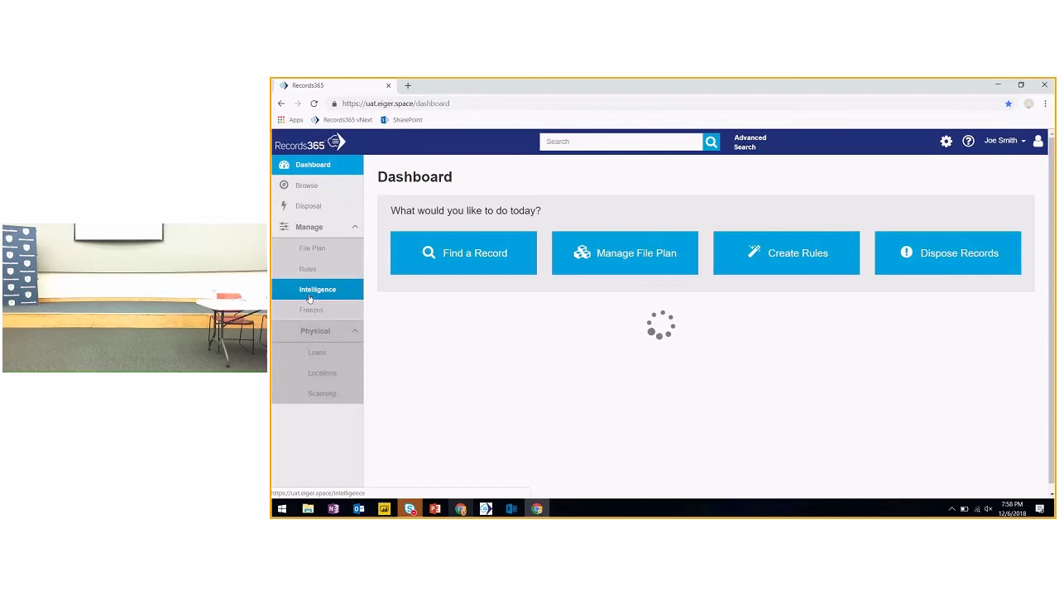
Step: View the auto-classified records on the Intelligence page of this Records365 environment
click(312, 296)
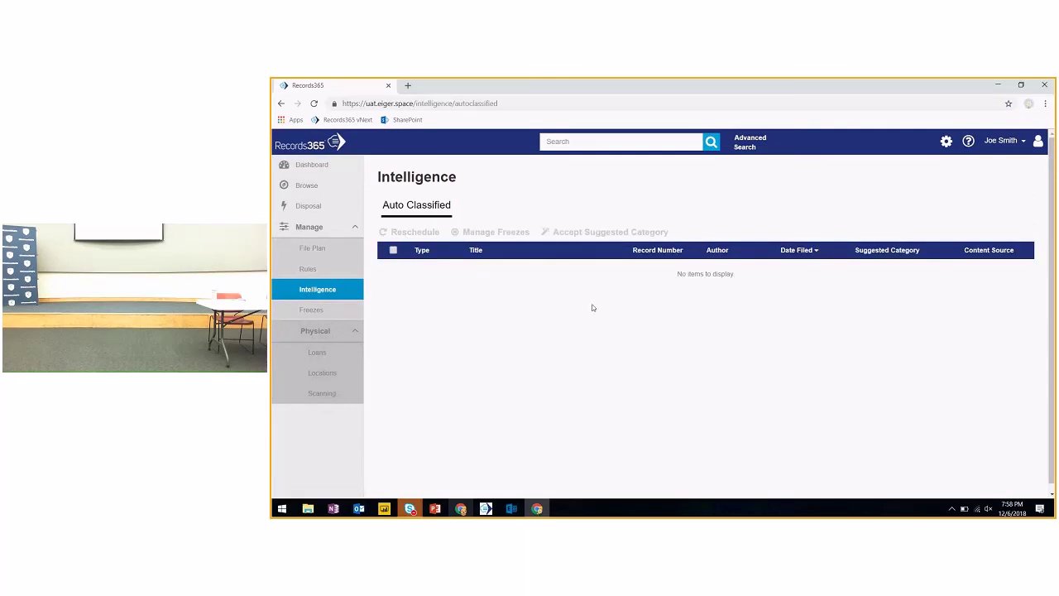
click(328, 272)
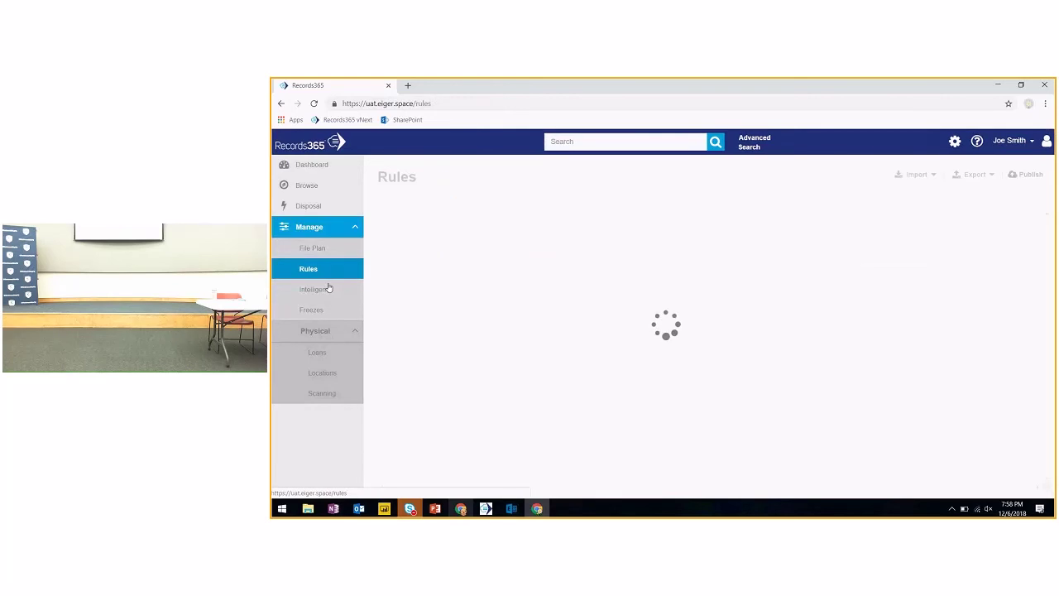
click(329, 288)
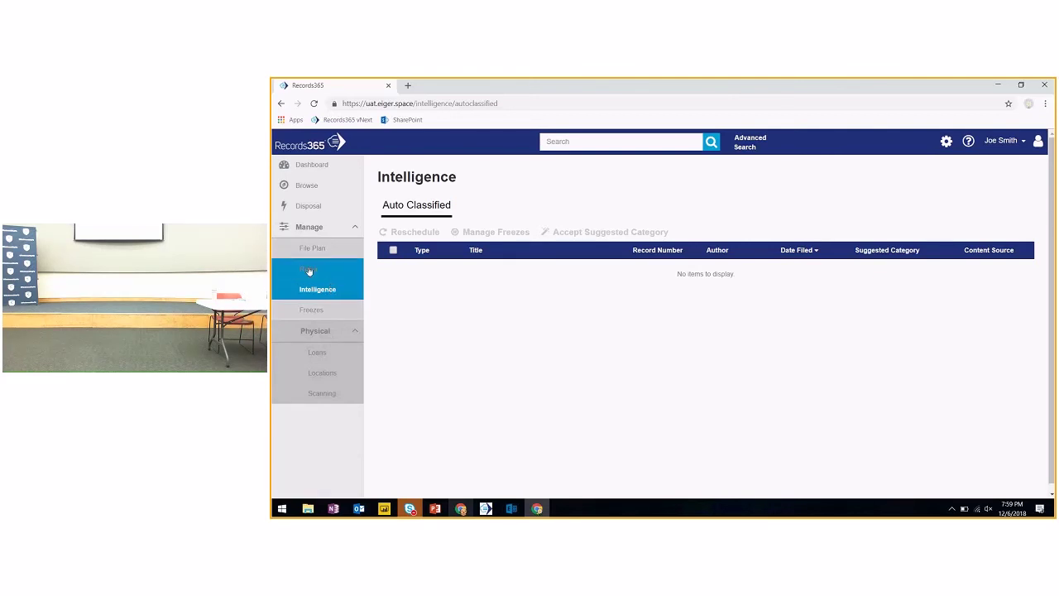
Step: Open the rule tree and start adding an action to the No branch of the Client Materials condition
click(340, 271)
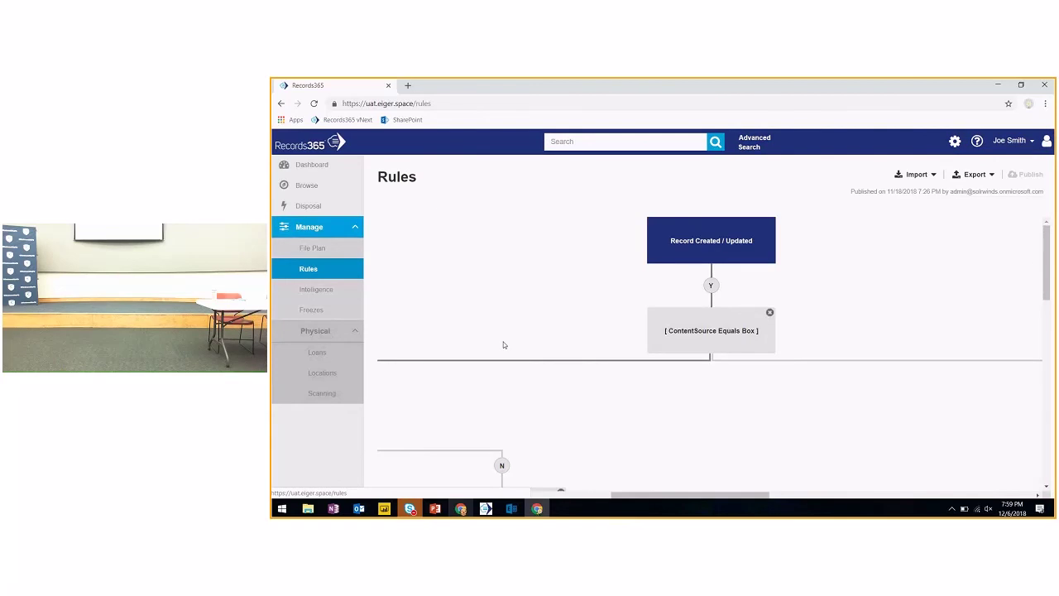
scroll(522, 364, down, 5)
scroll(525, 343, down, 2)
click(916, 423)
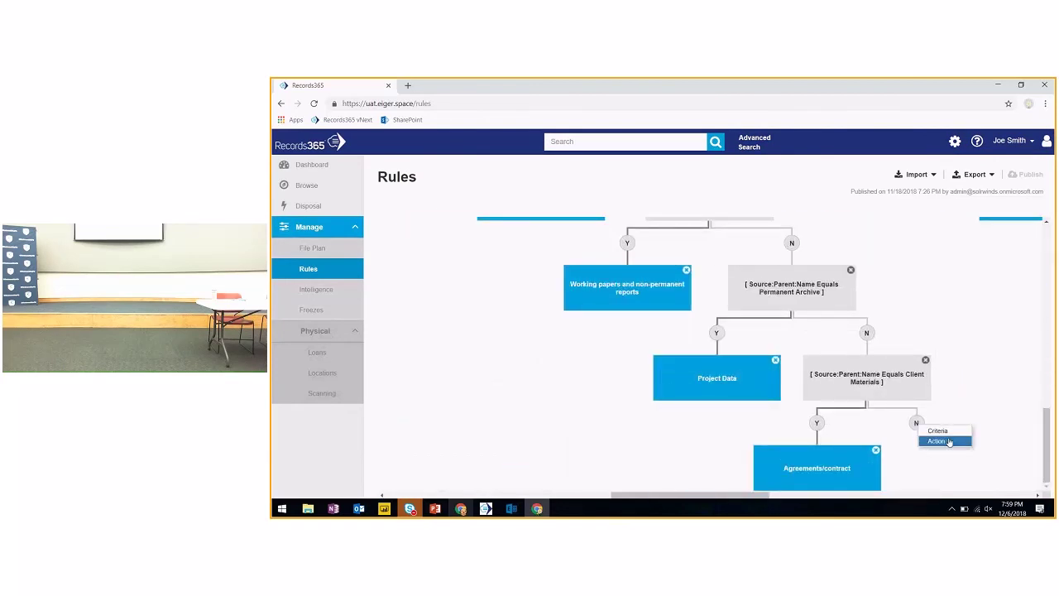